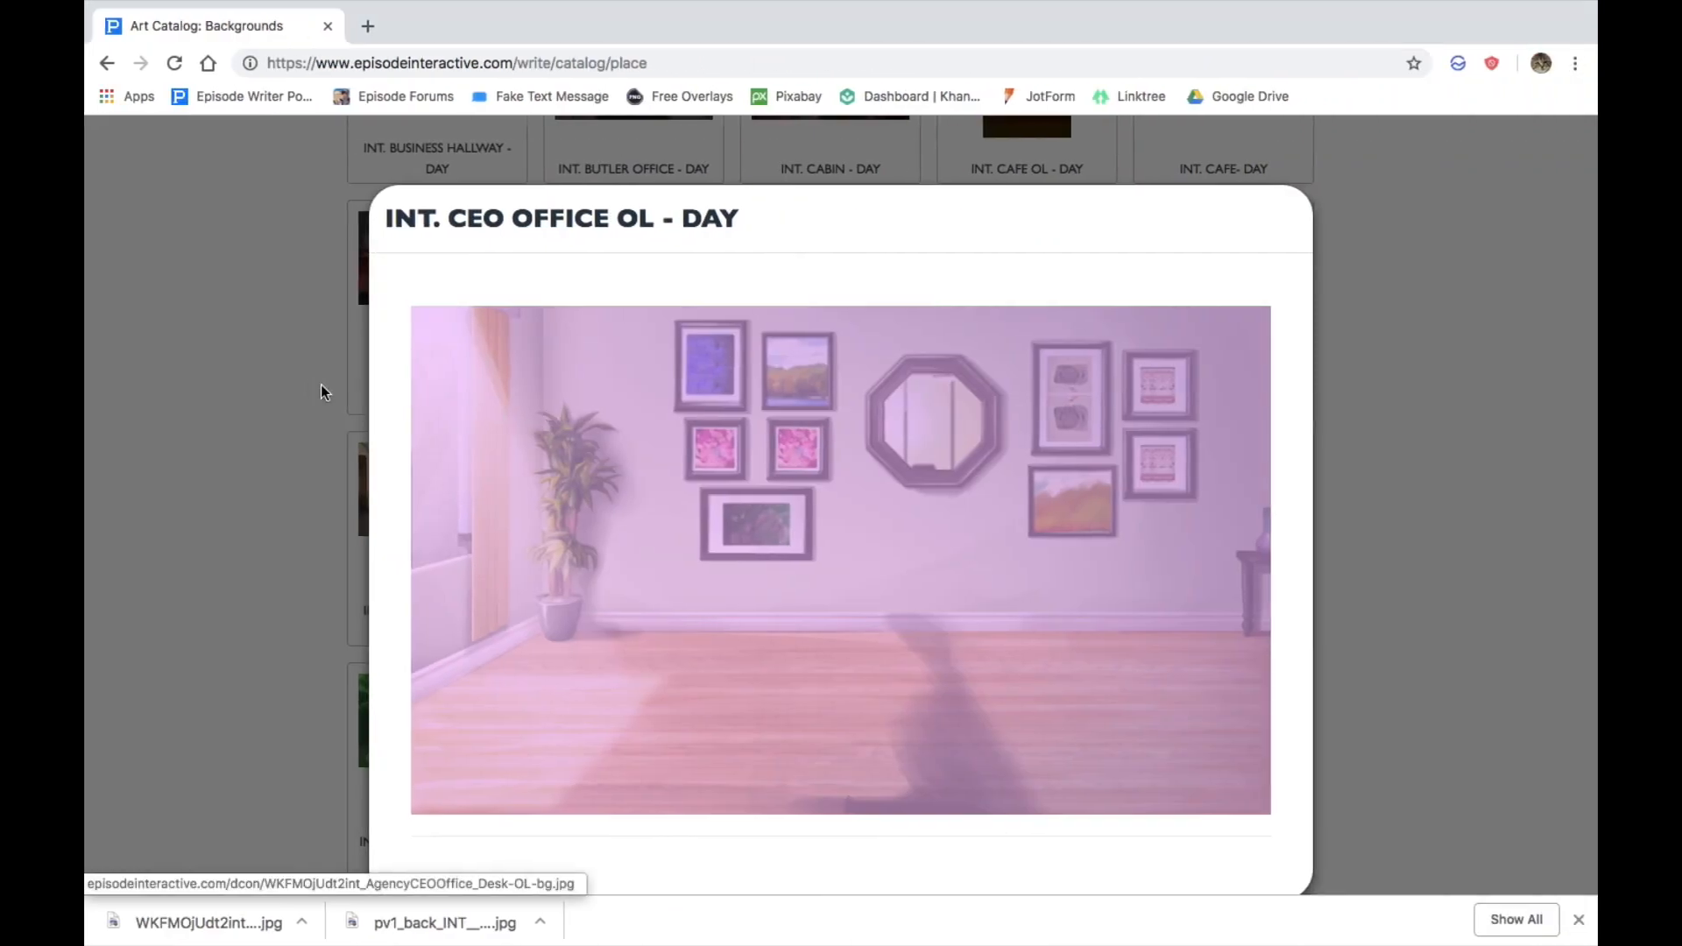
Close the background preview and reopen the full-size preview of INT. CEO OFFICE OL - DAY.
left_click(291, 387)
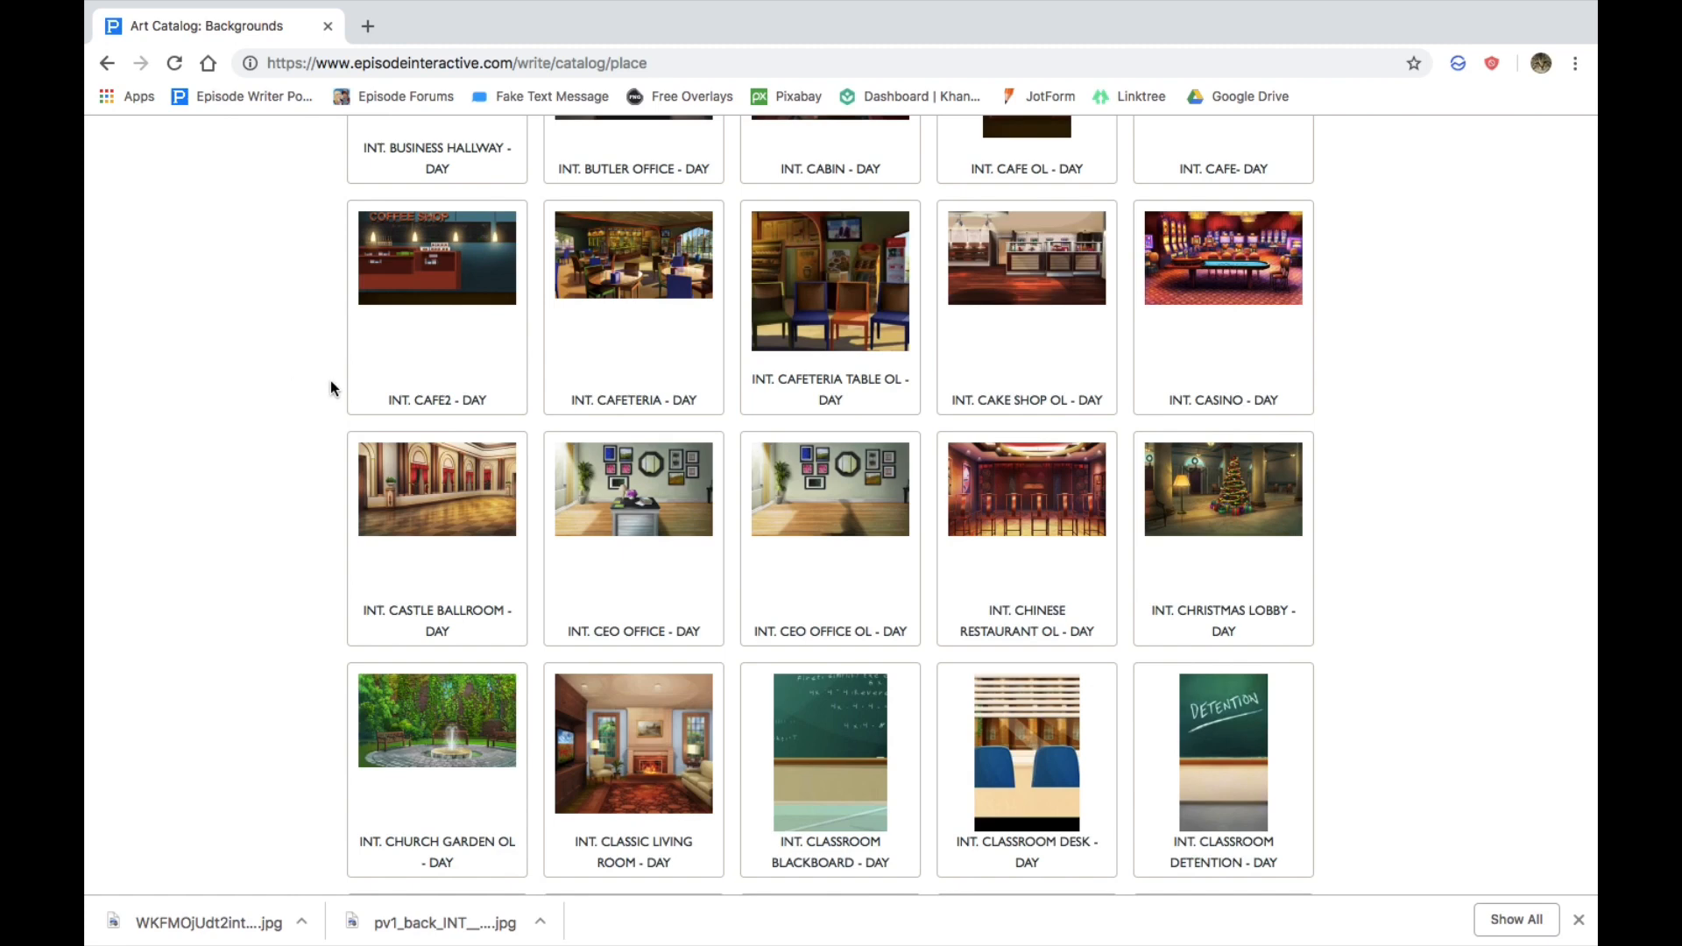
left_click(866, 514)
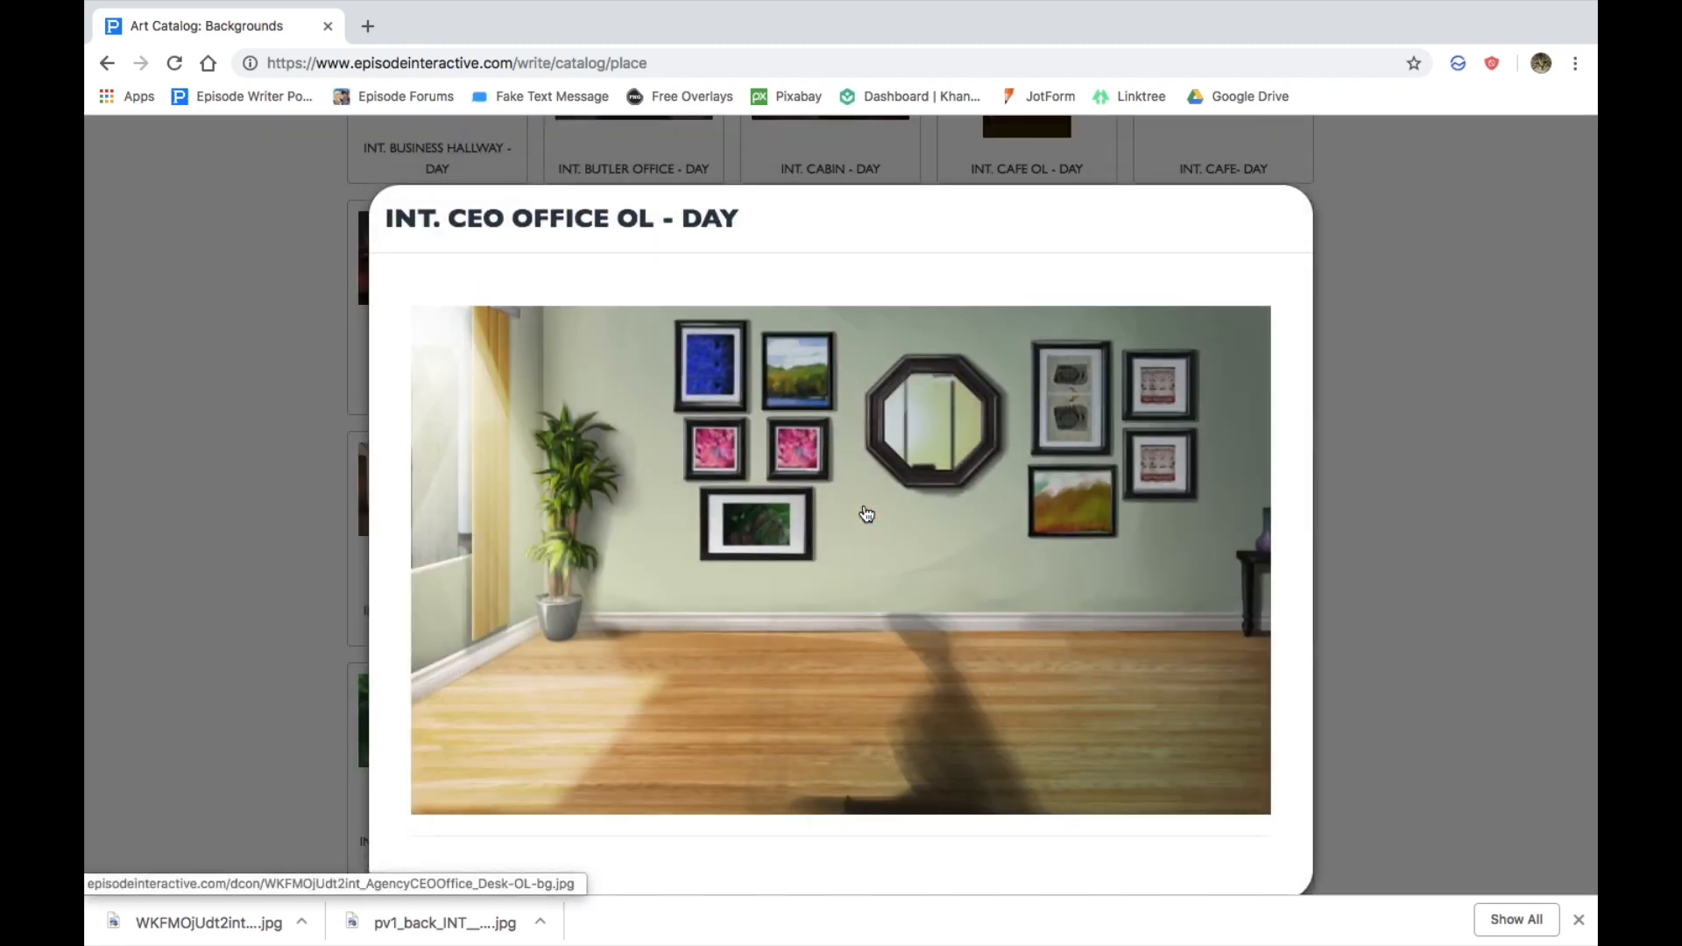
right_click(748, 493)
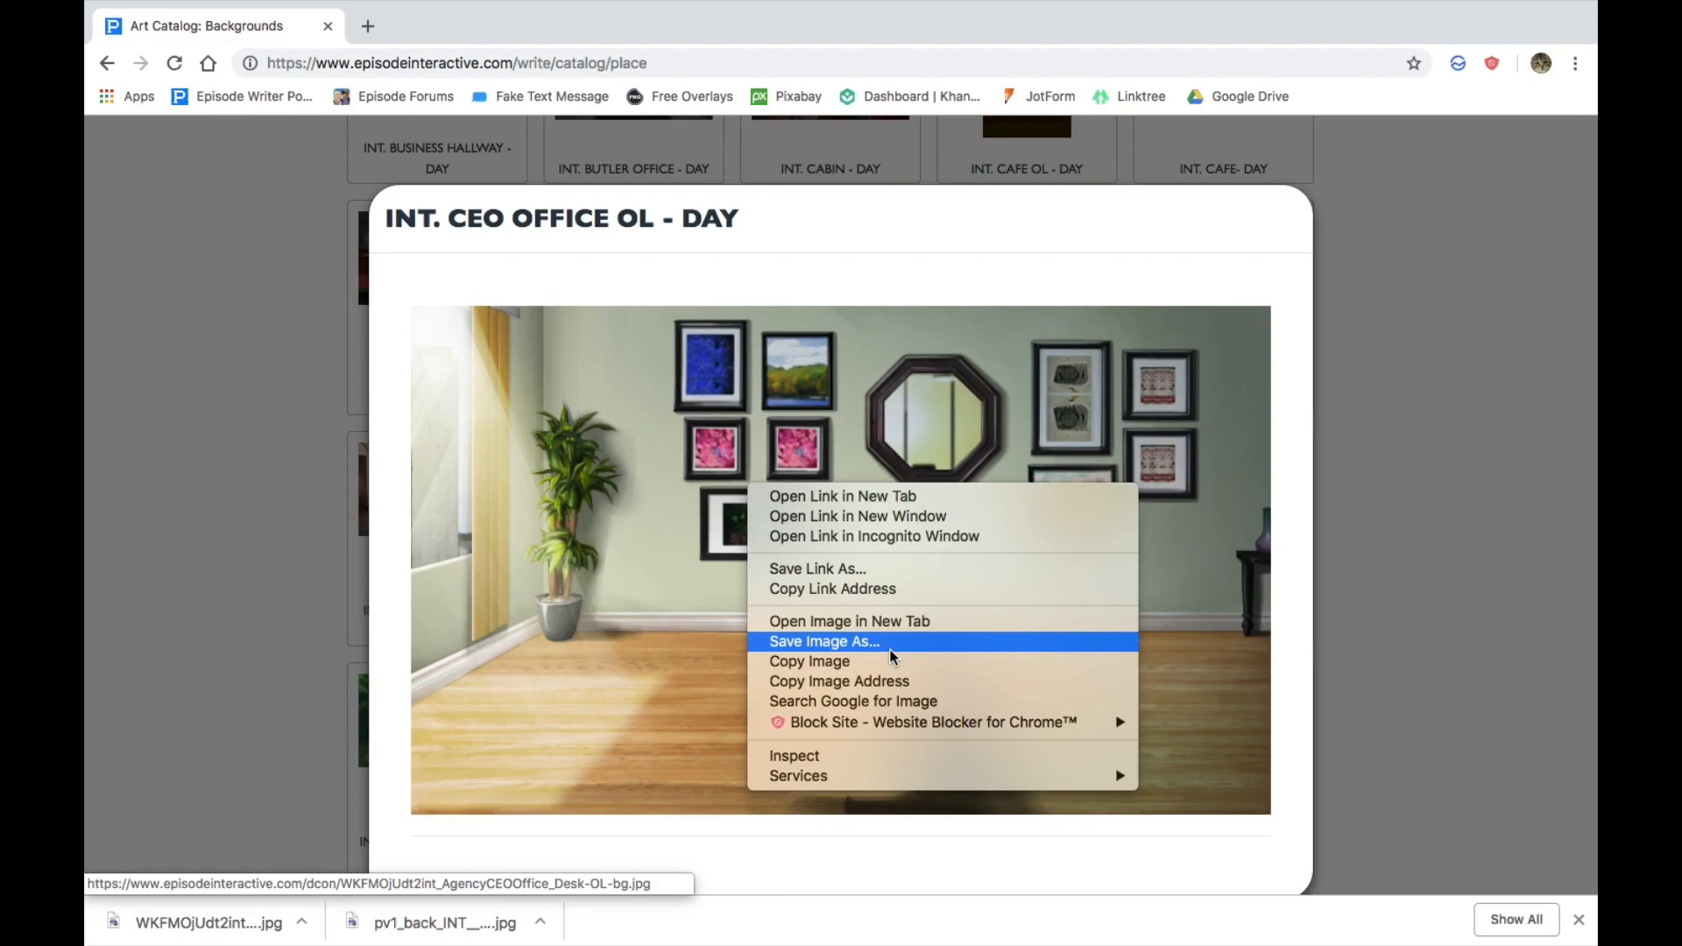
left_click(267, 656)
Check the Downloads folder in Finder for the saved background images and return to the Episode art catalog.
key("ctrl+Left")
mouse_move(253, 944)
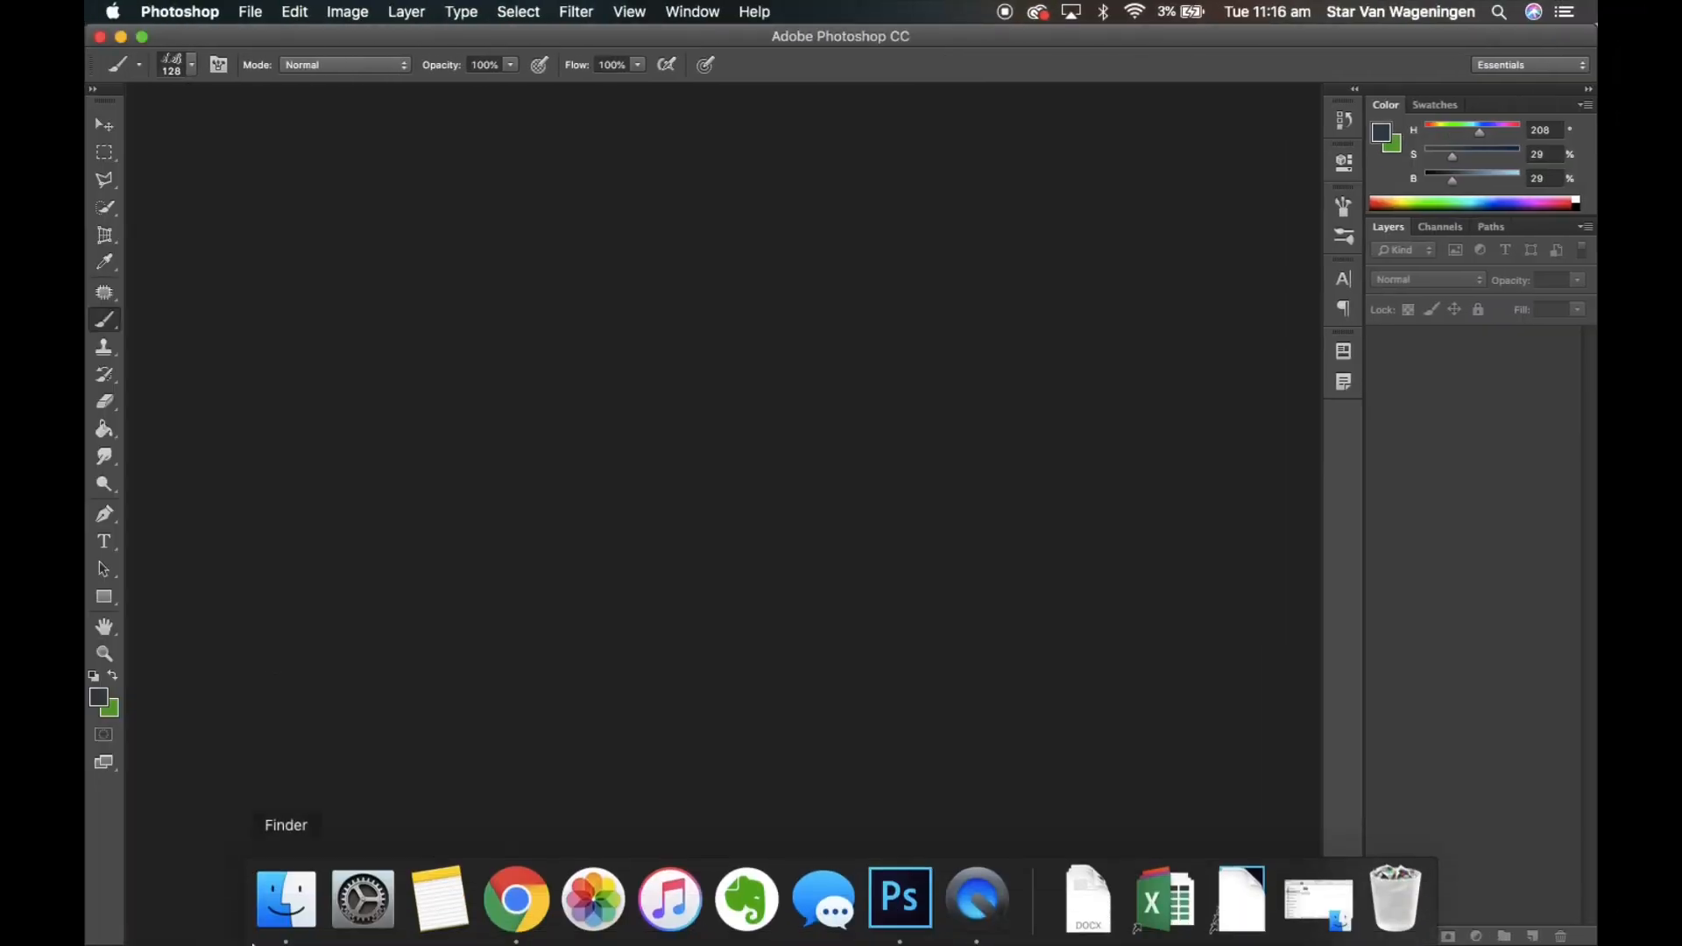
left_click(281, 911)
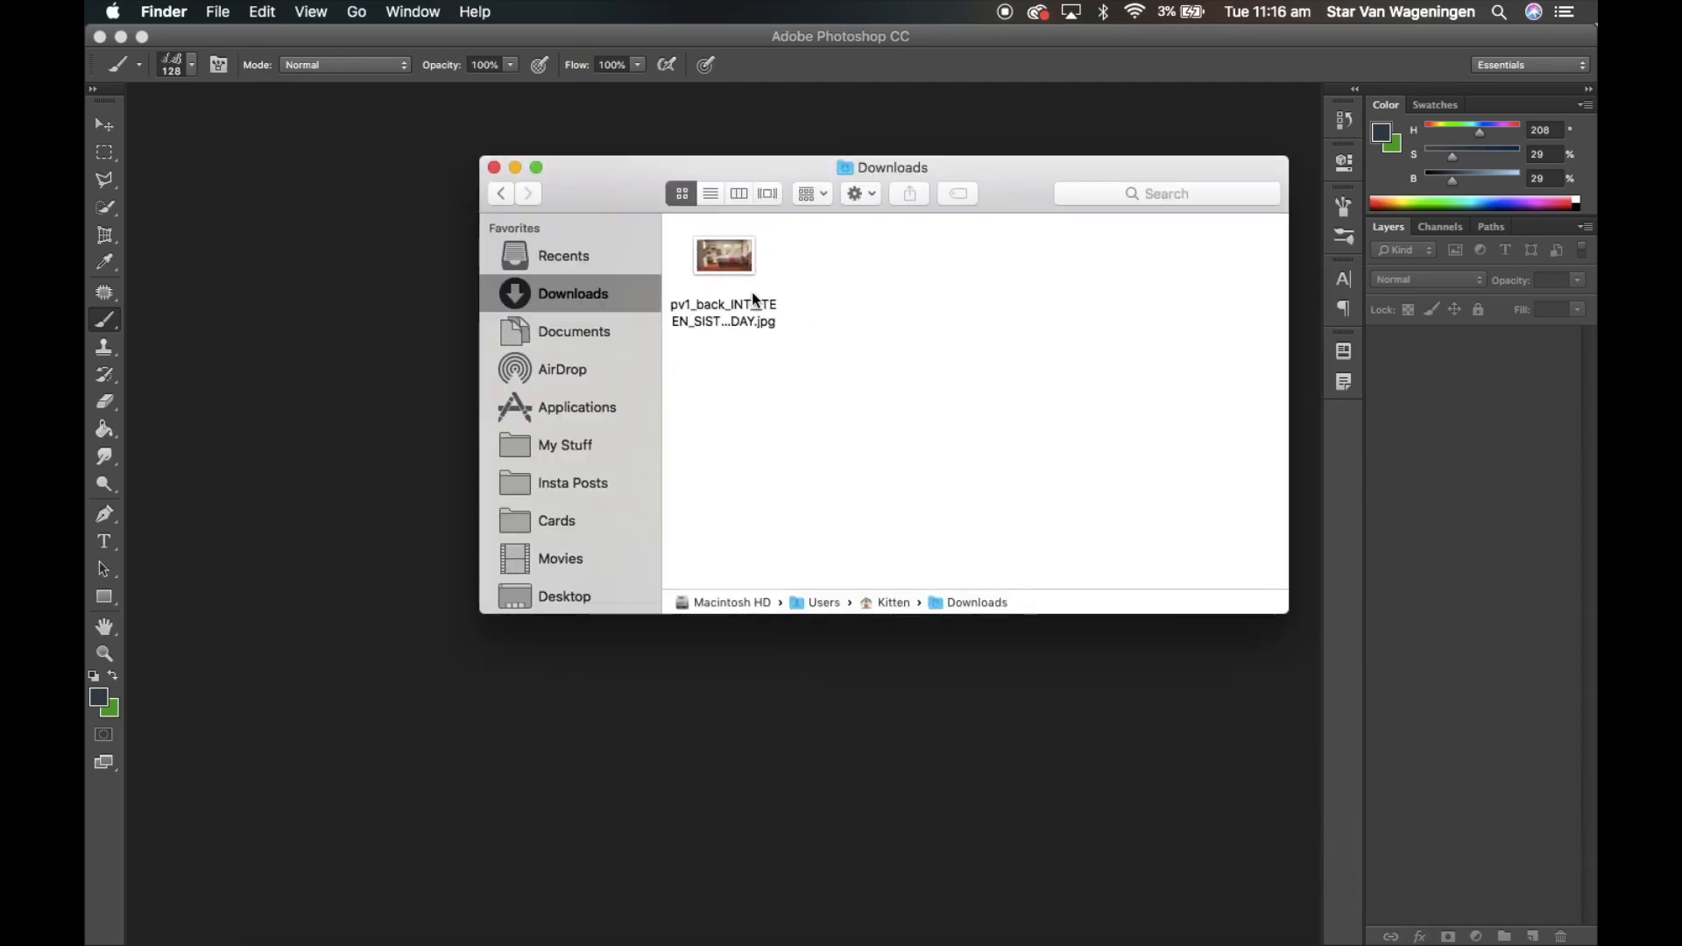
key("ctrl+Right")
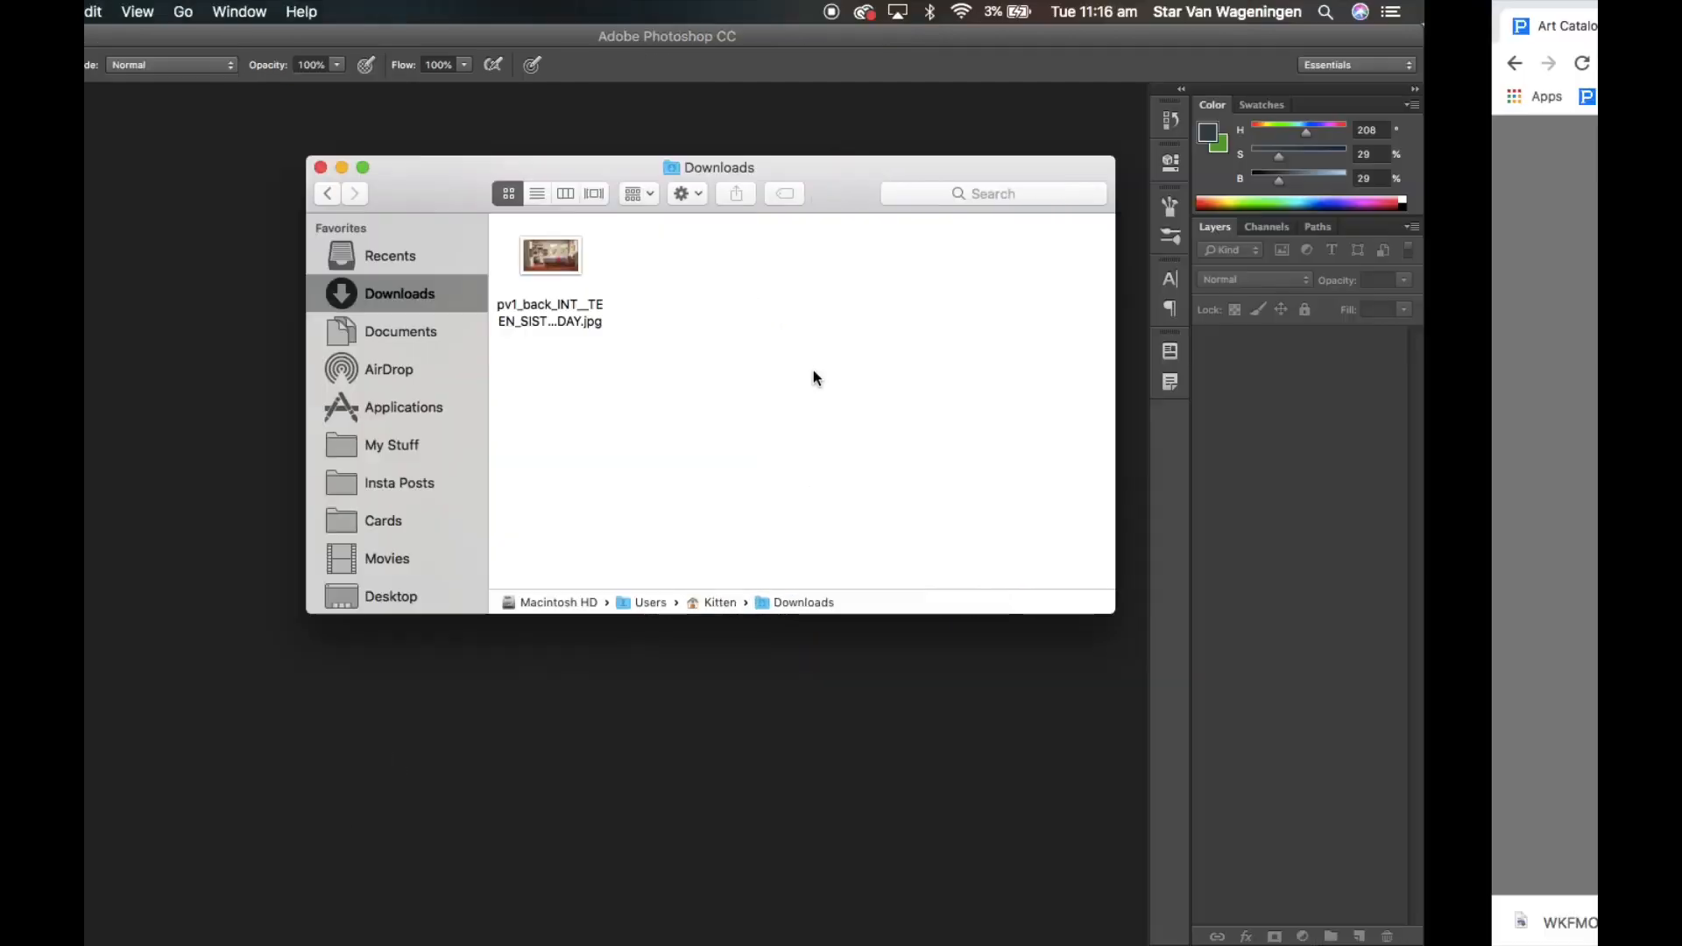
Save the INT. CEO OFFICE OL - DAY image to Downloads and open it as a document in Photoshop.
right_click(629, 483)
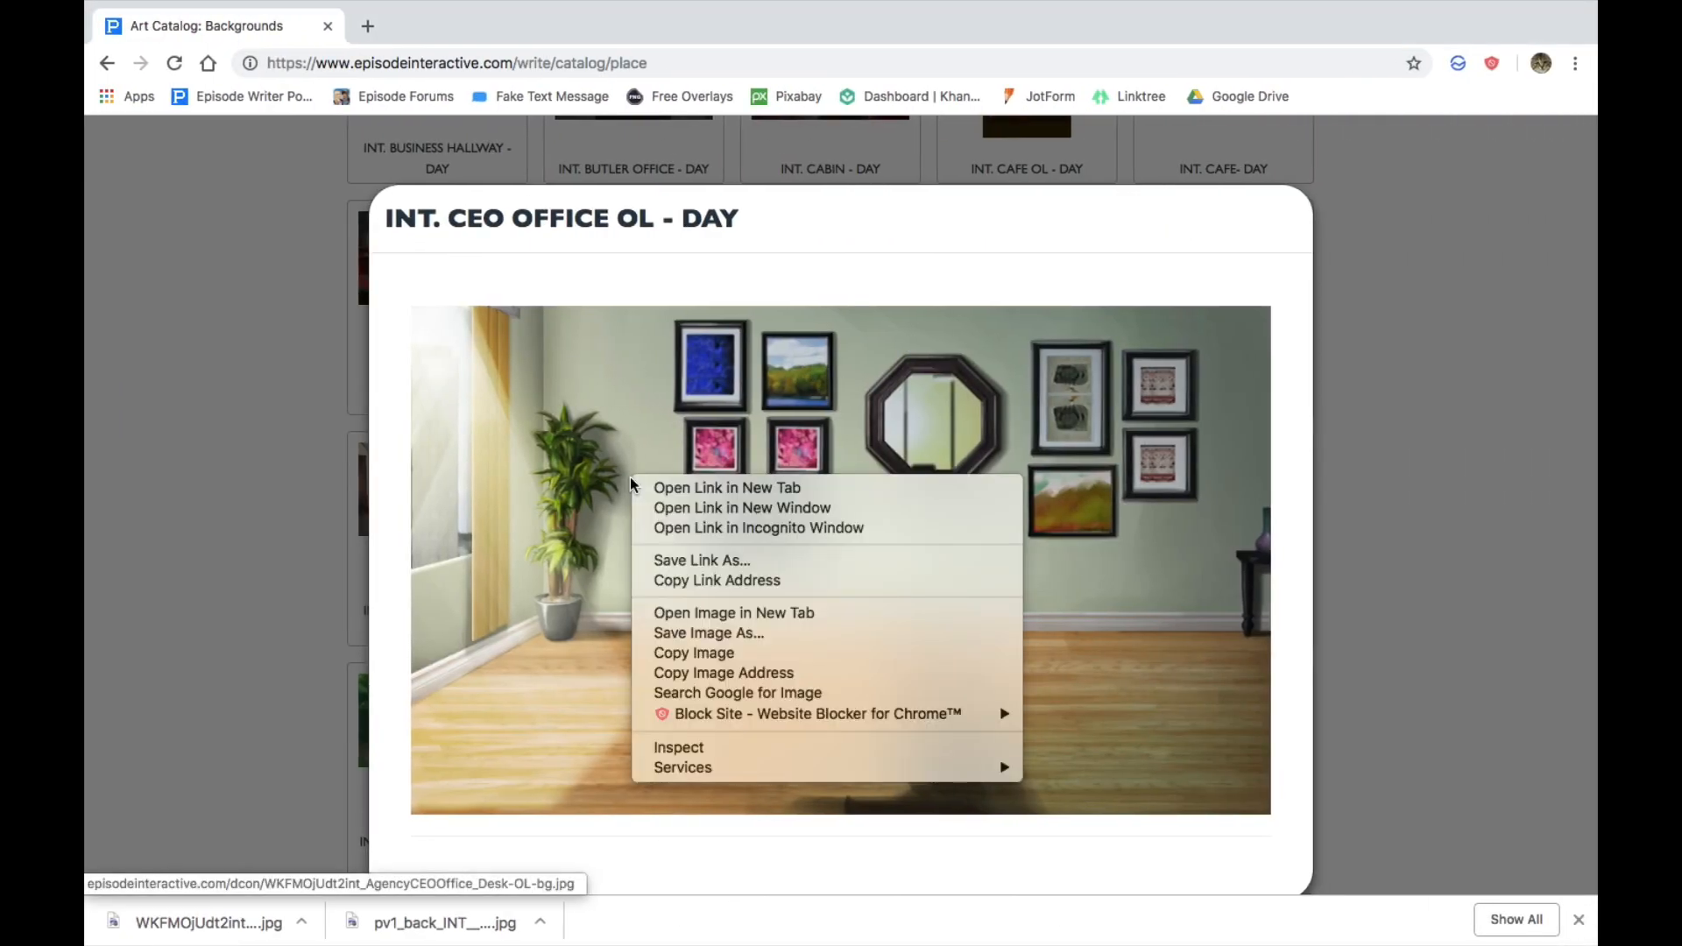
left_click(698, 635)
key("Return")
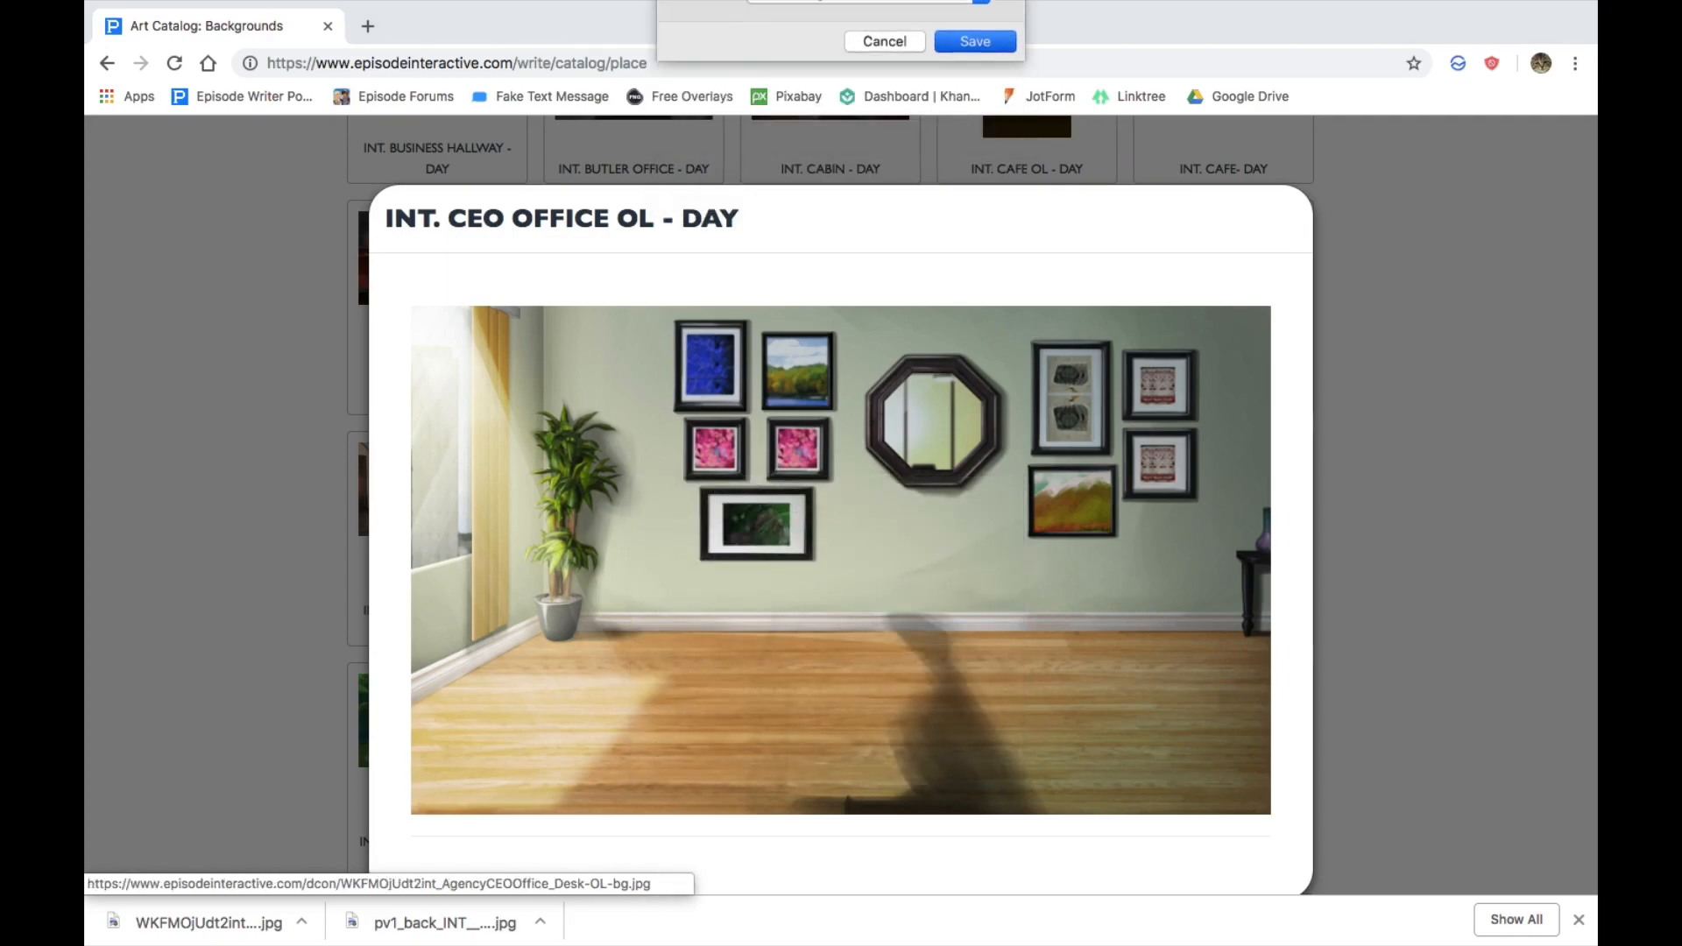
key("ctrl+Left")
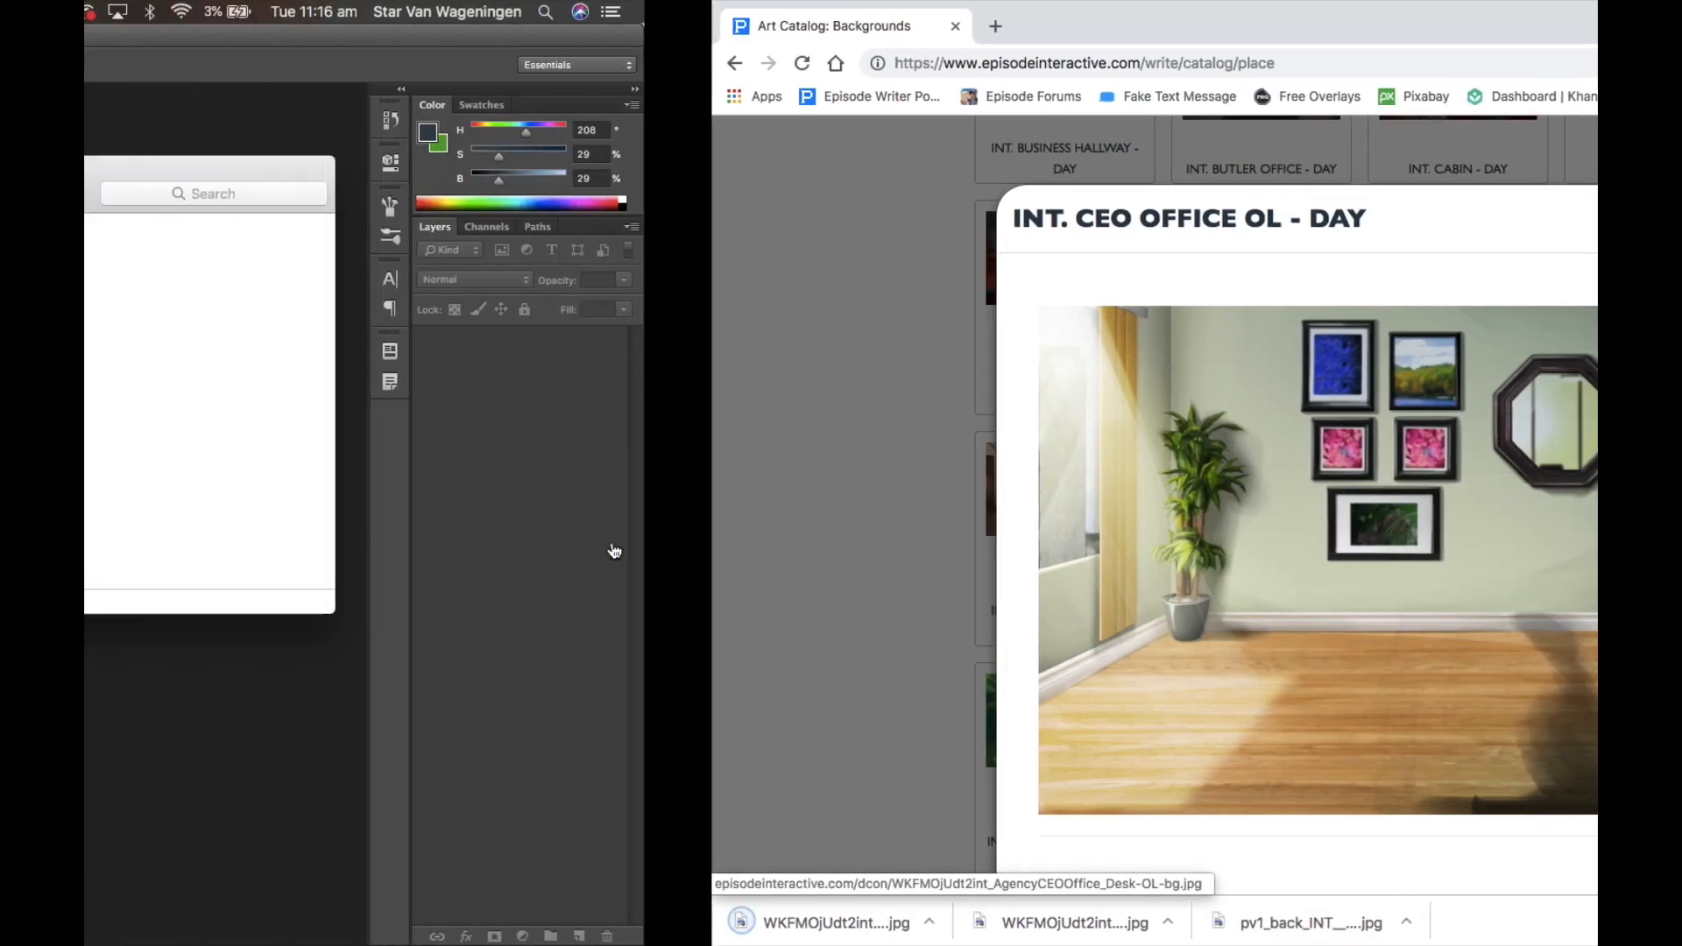
left_click_drag(823, 254, 813, 696)
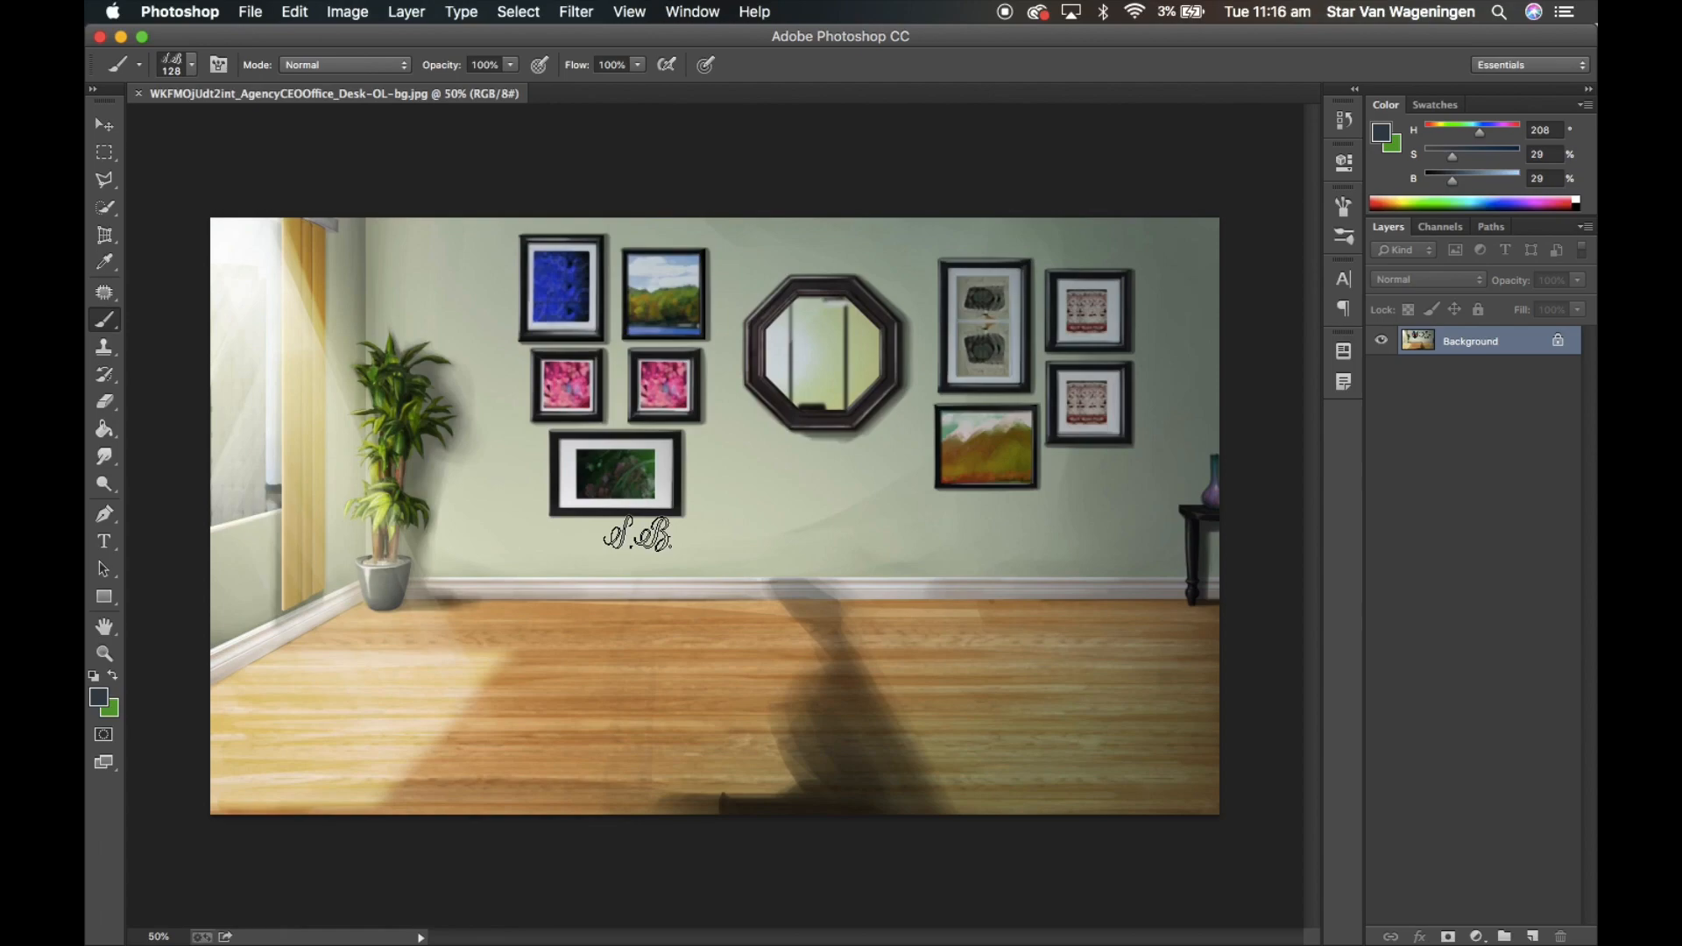
Switch to Chrome, browse the overlays in the Episode art catalog down to the desks and light effects, and return to Photoshop.
key("ctrl+Right")
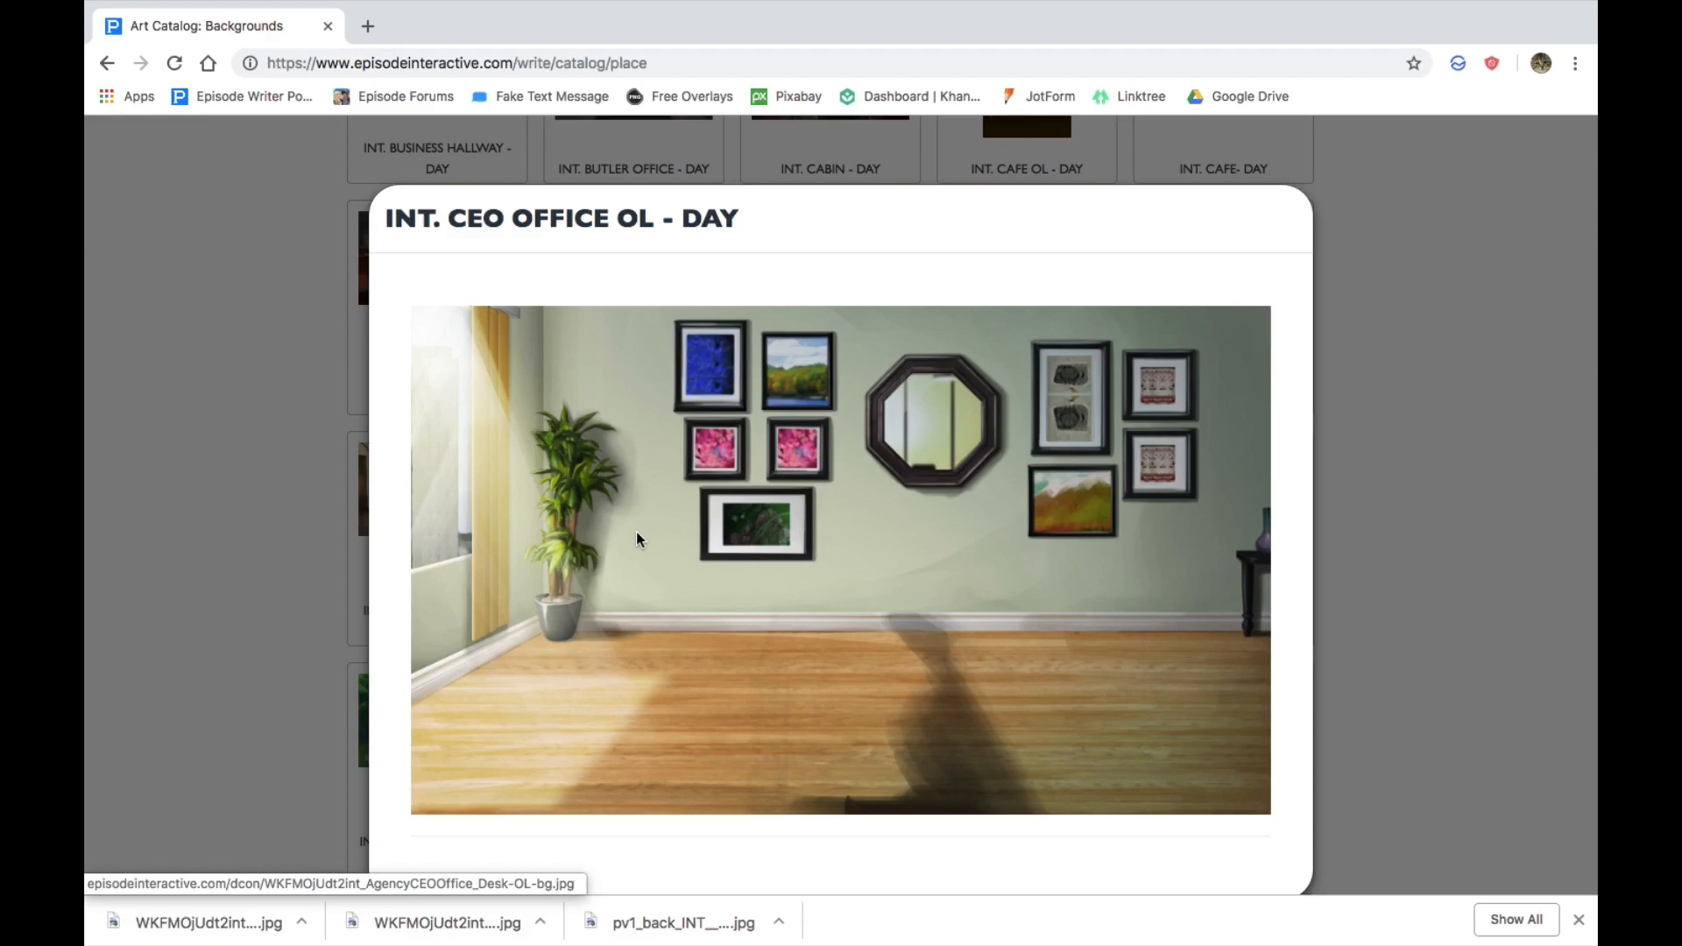
left_click(251, 447)
scroll(591, 442, "up", 20)
scroll(591, 447, "up", 2)
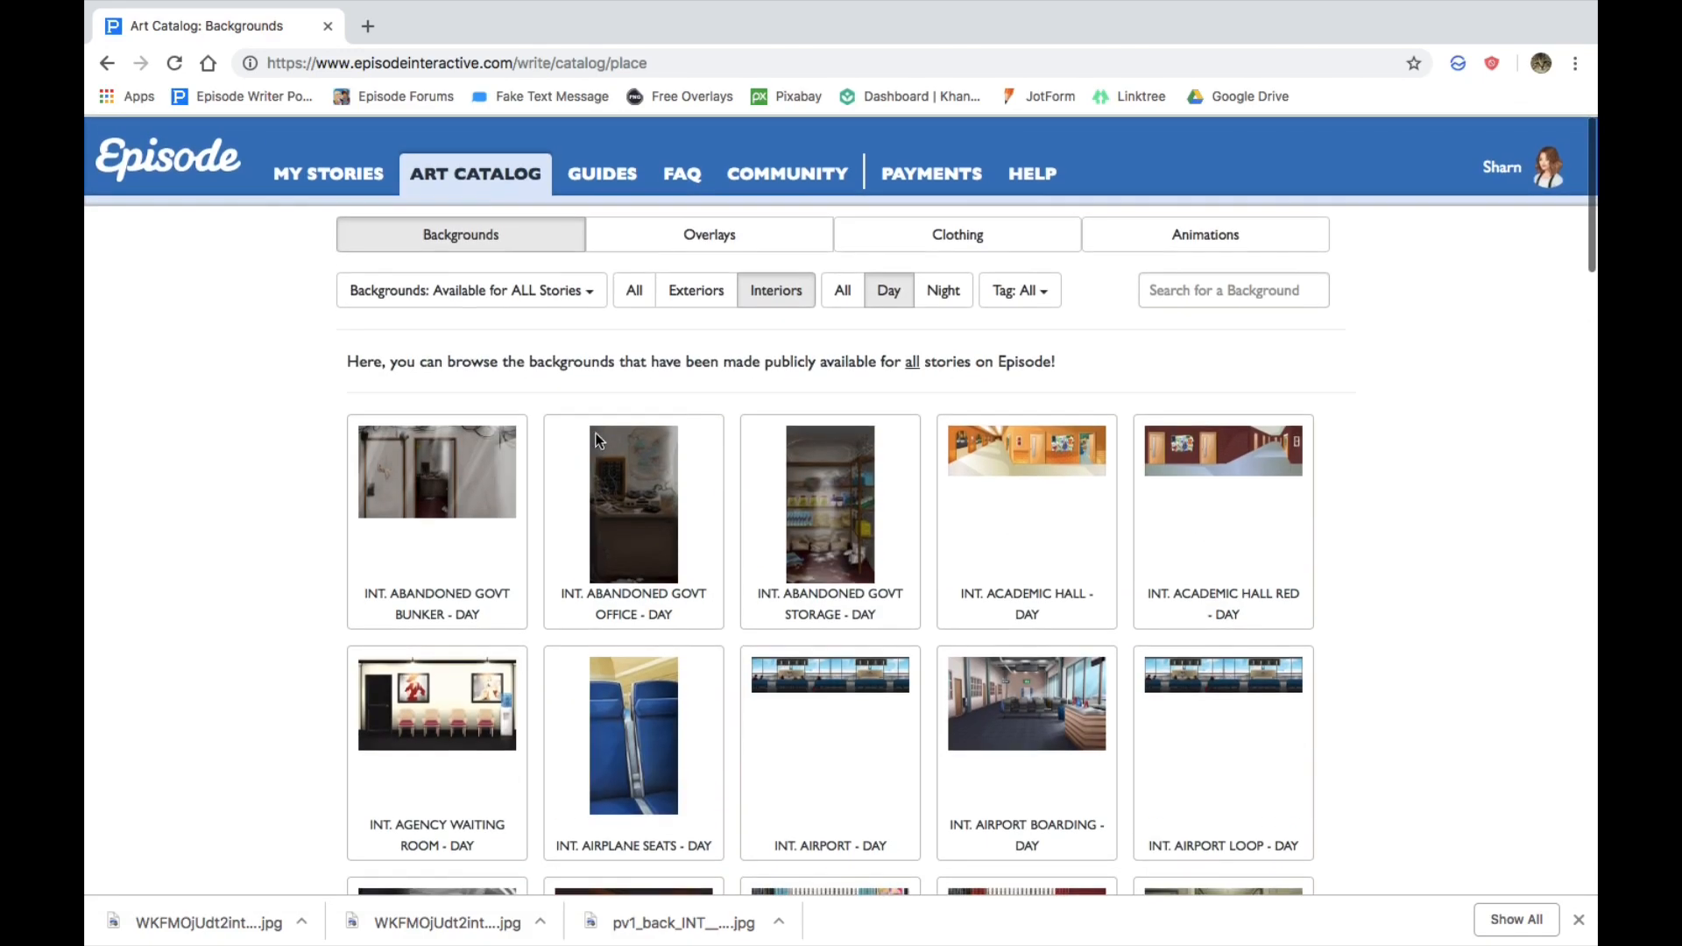
left_click(770, 229)
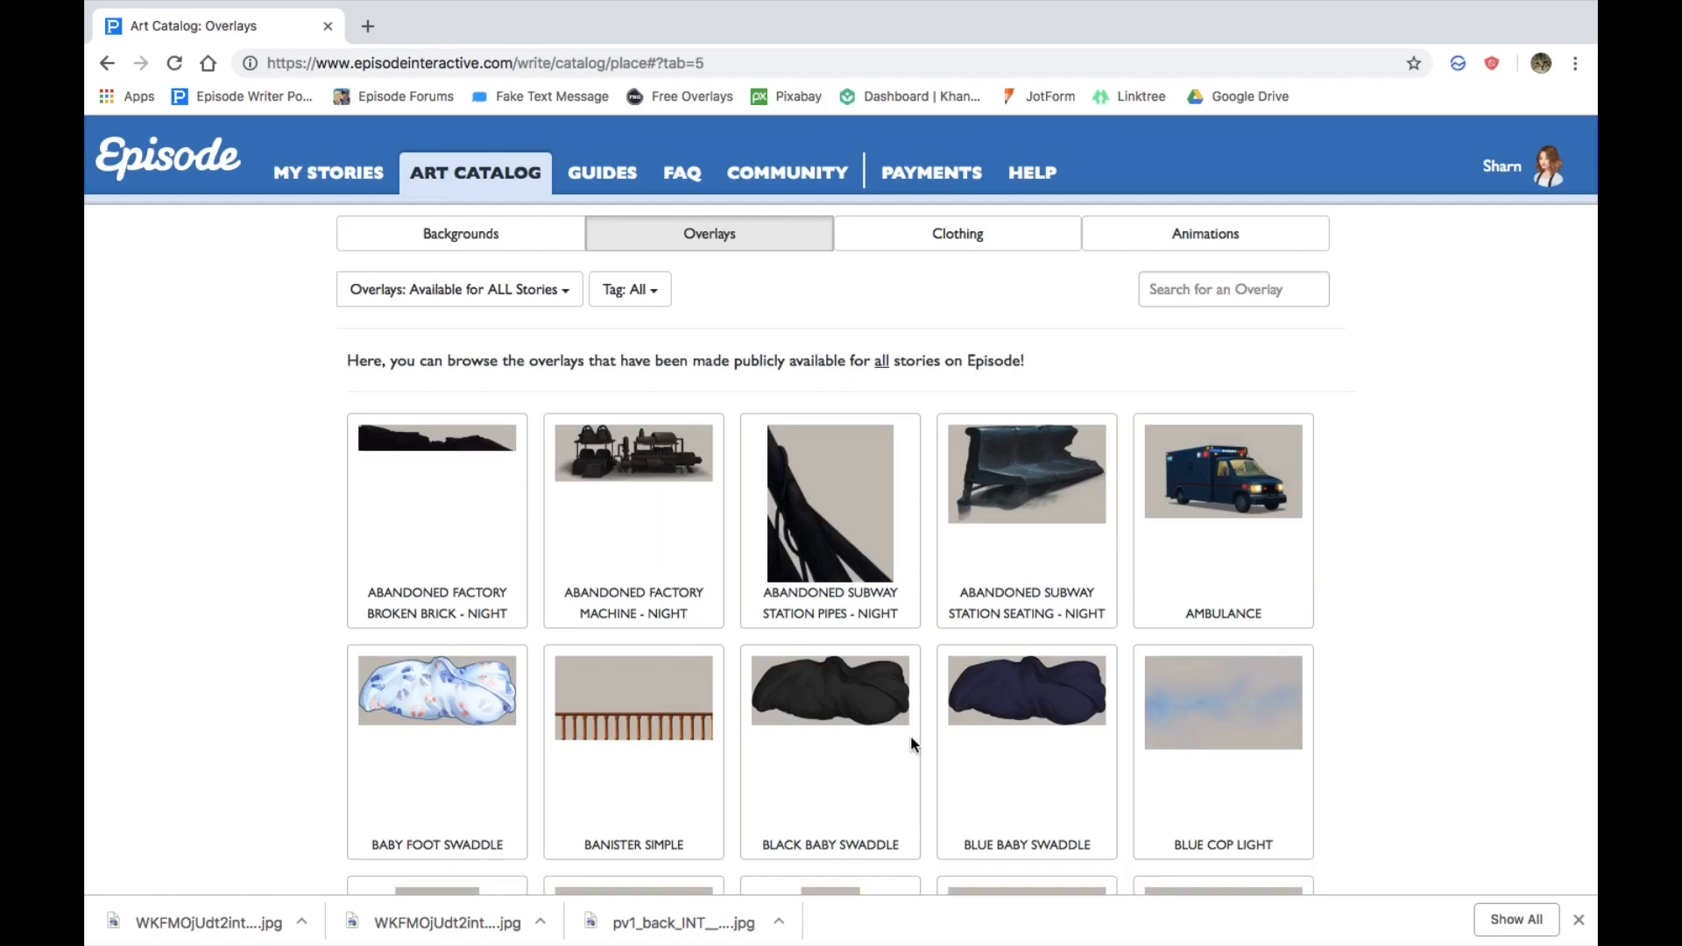
scroll(911, 736, "down", 9)
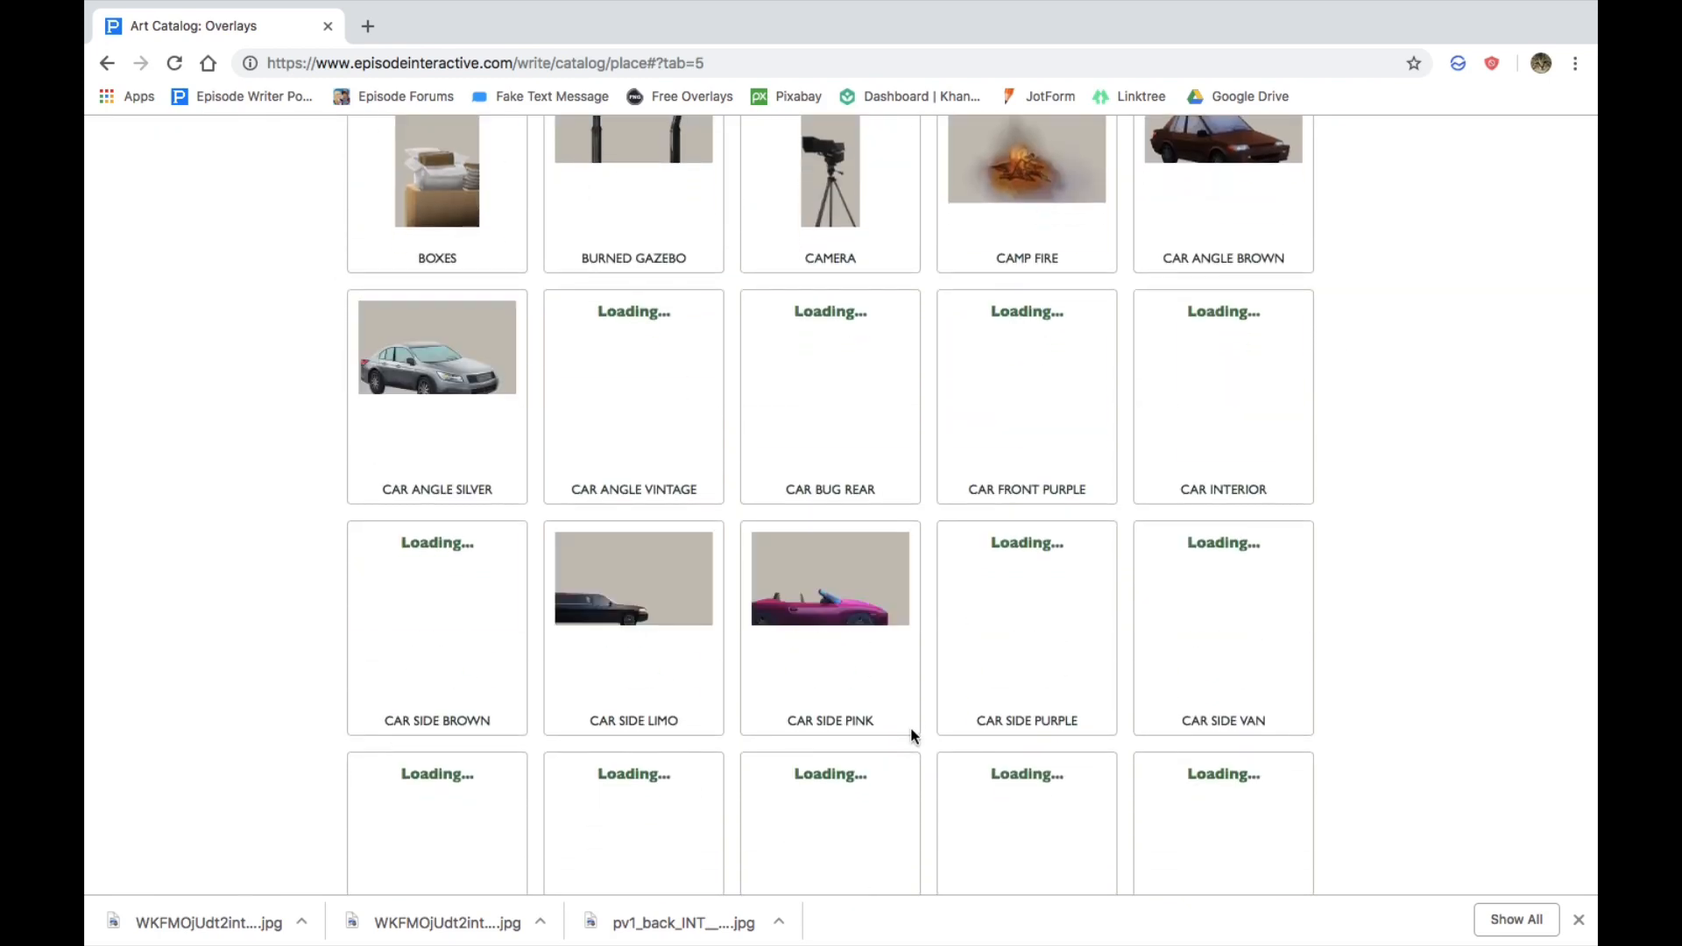
scroll(911, 732, "down", 4)
scroll(911, 736, "down", 1)
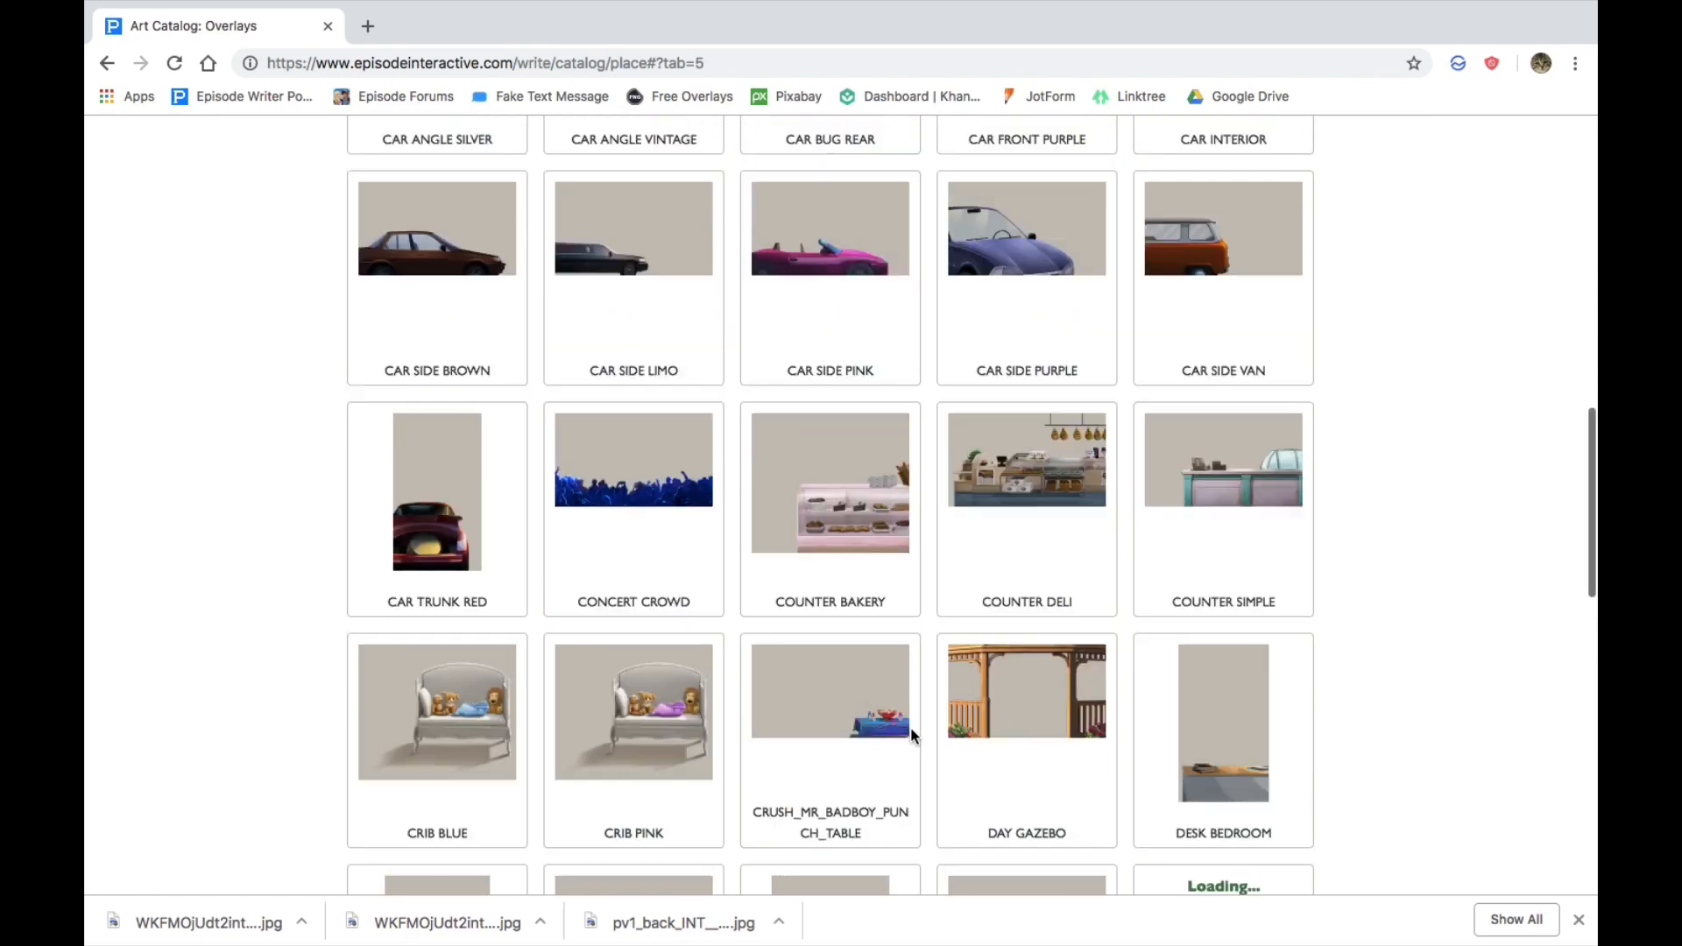
scroll(911, 735, "up", 1)
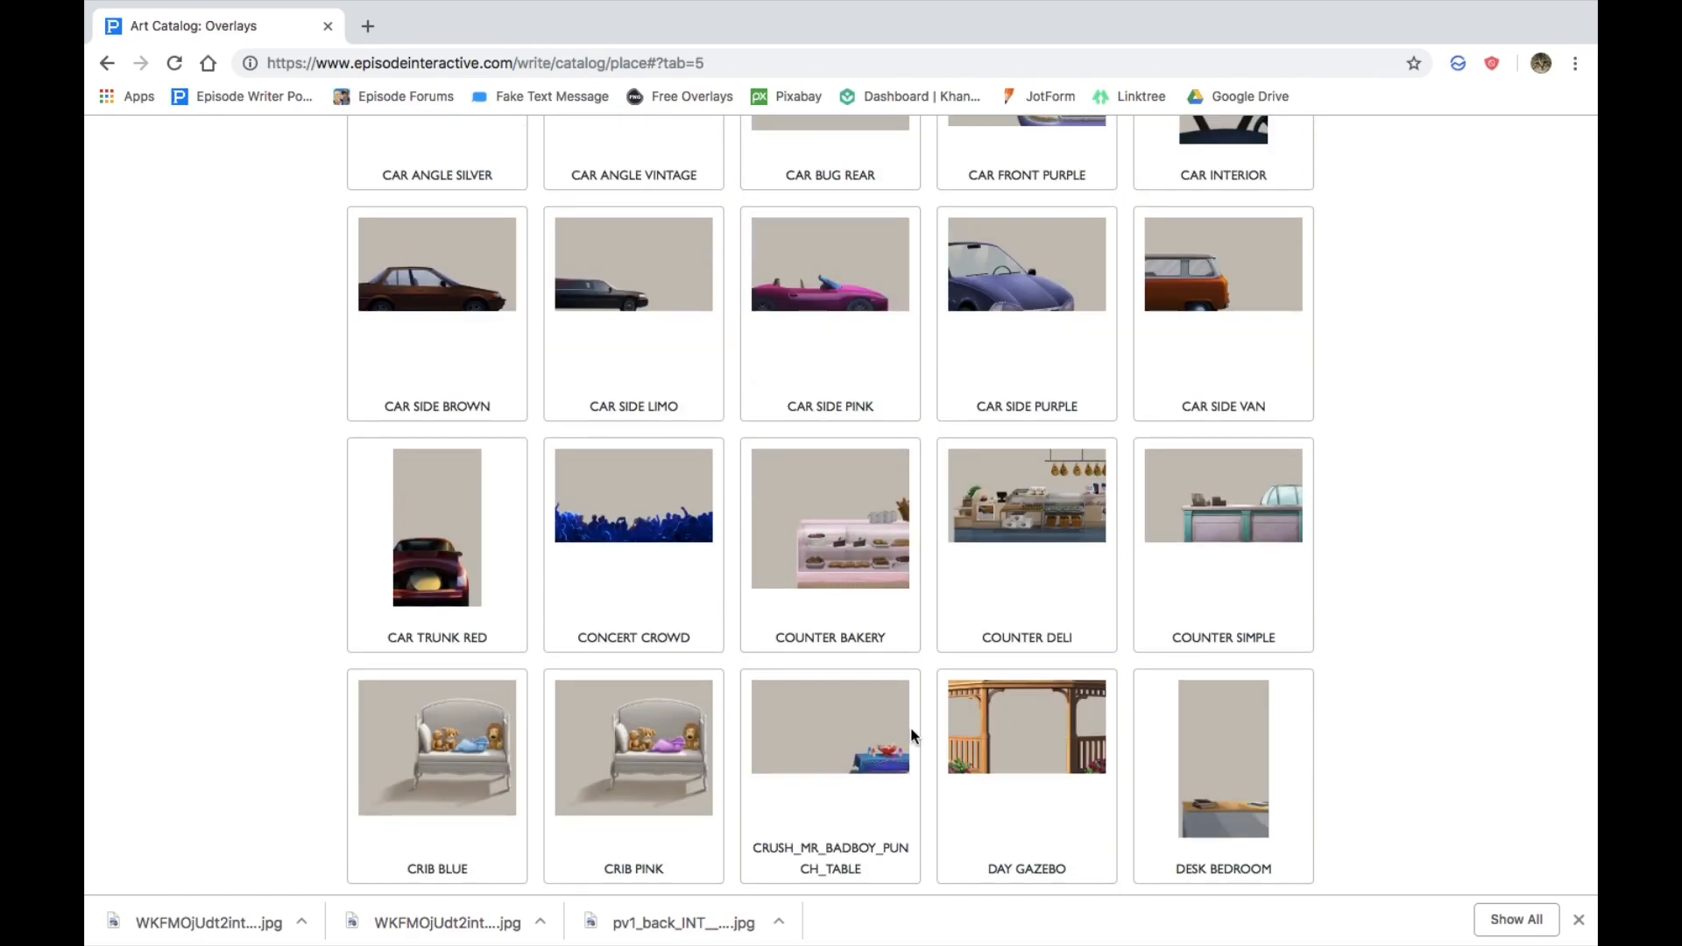
scroll(911, 735, "down", 5)
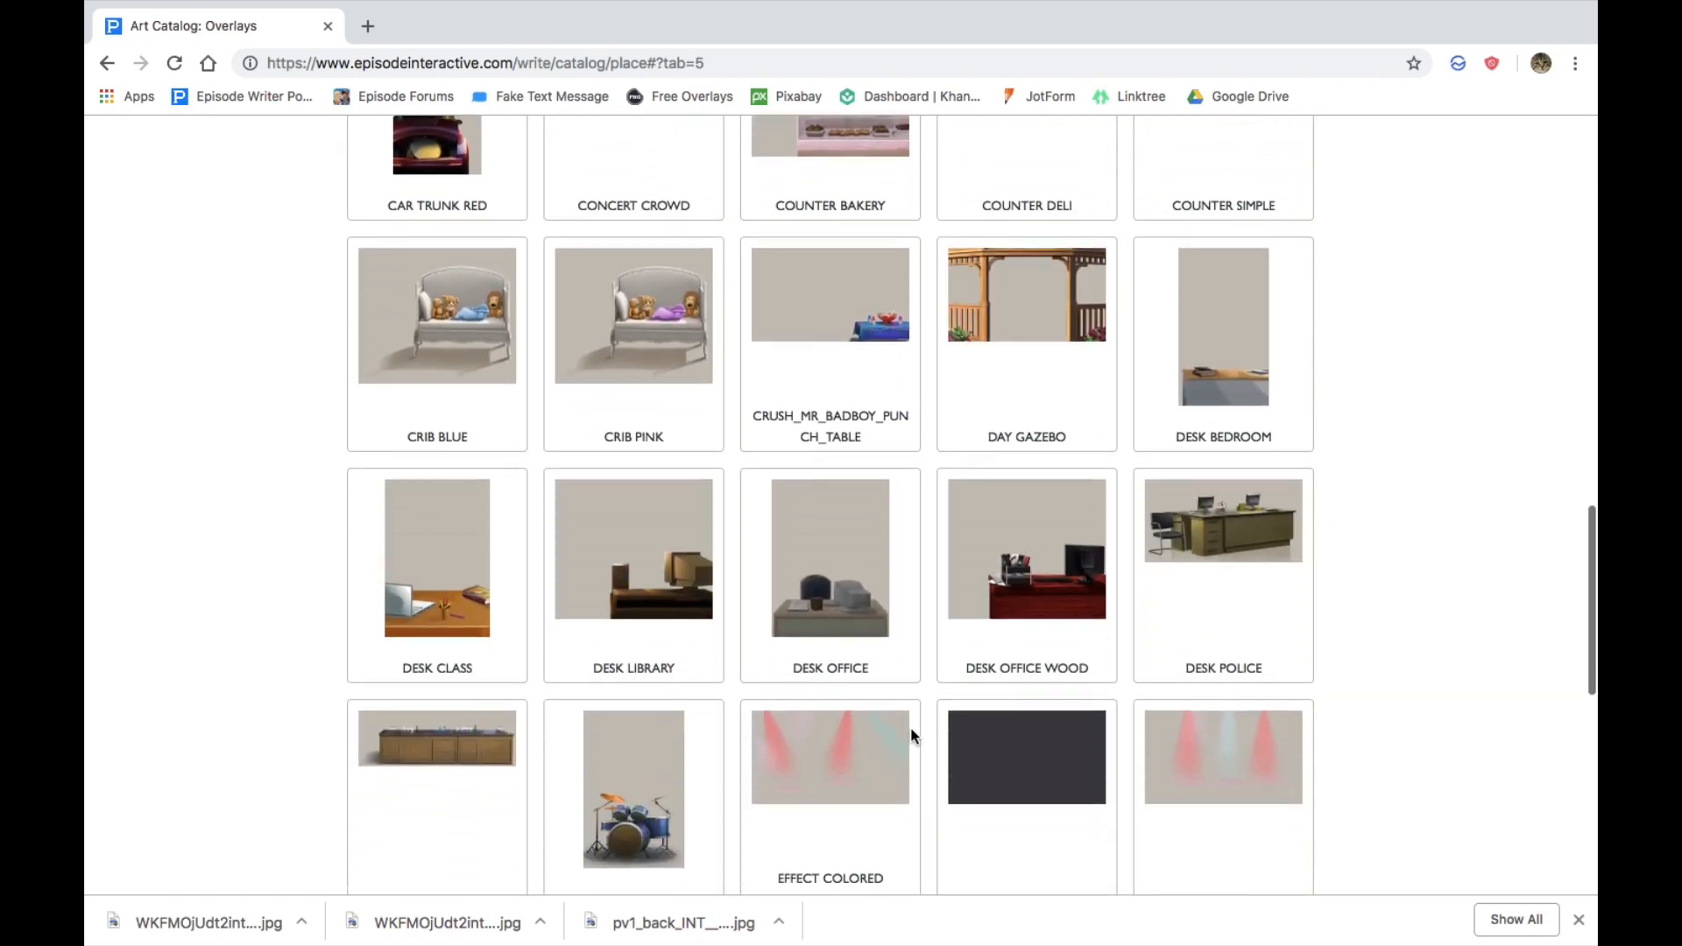
key("ctrl+Left")
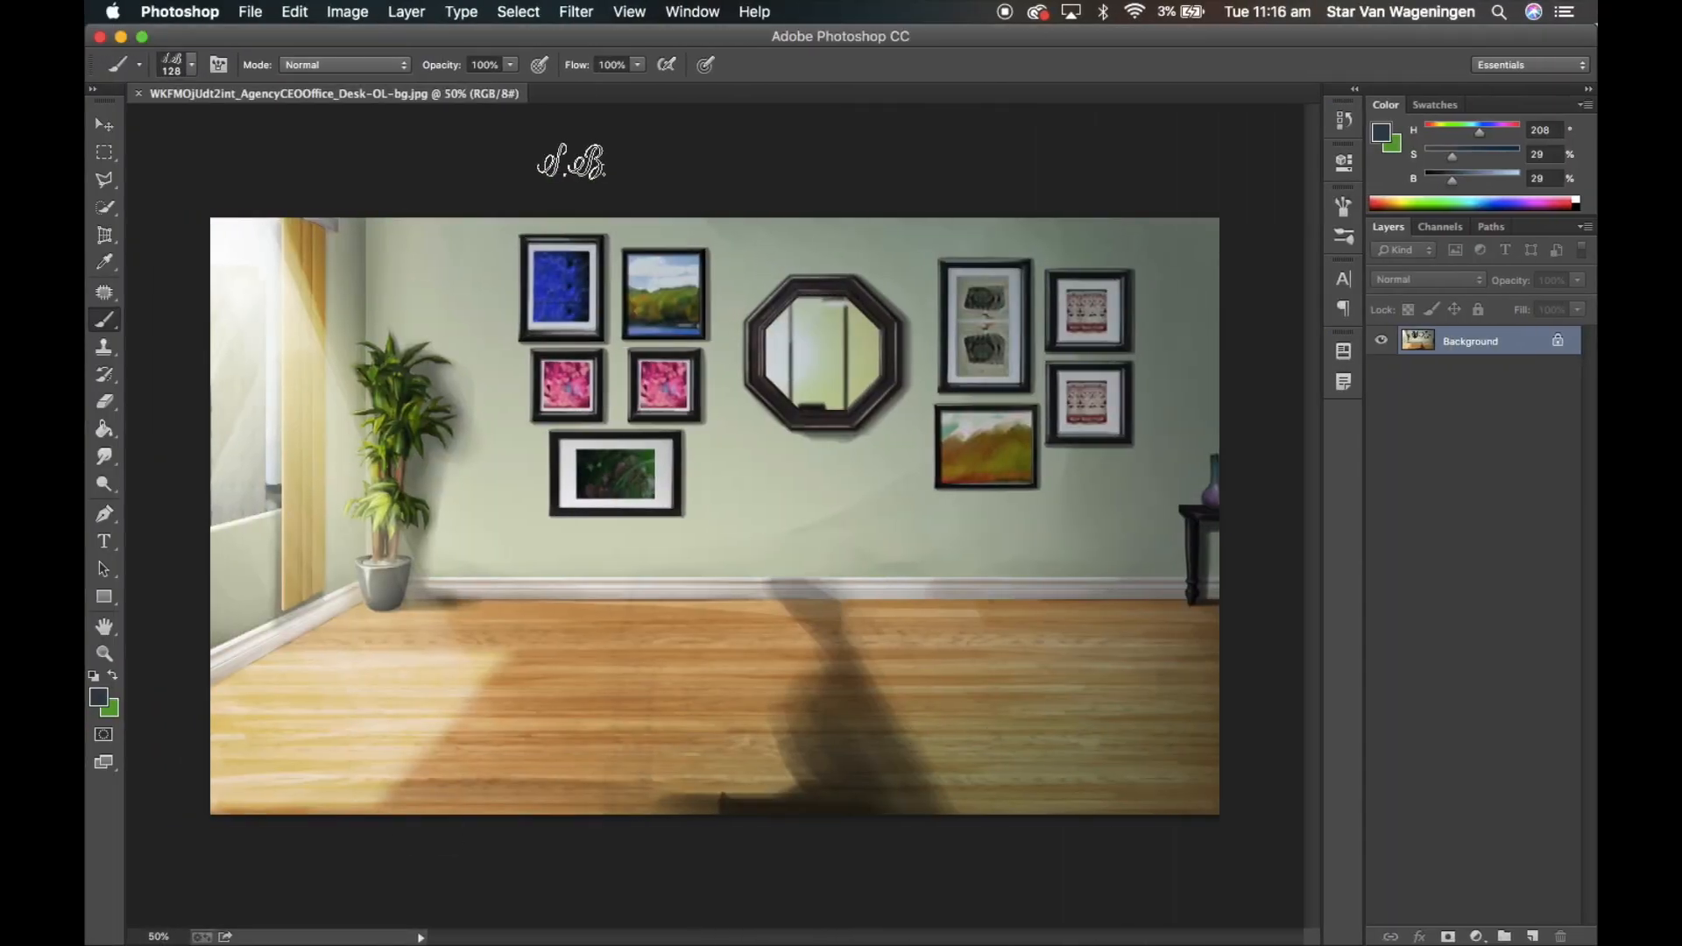
mouse_move(478, 943)
left_click(325, 933)
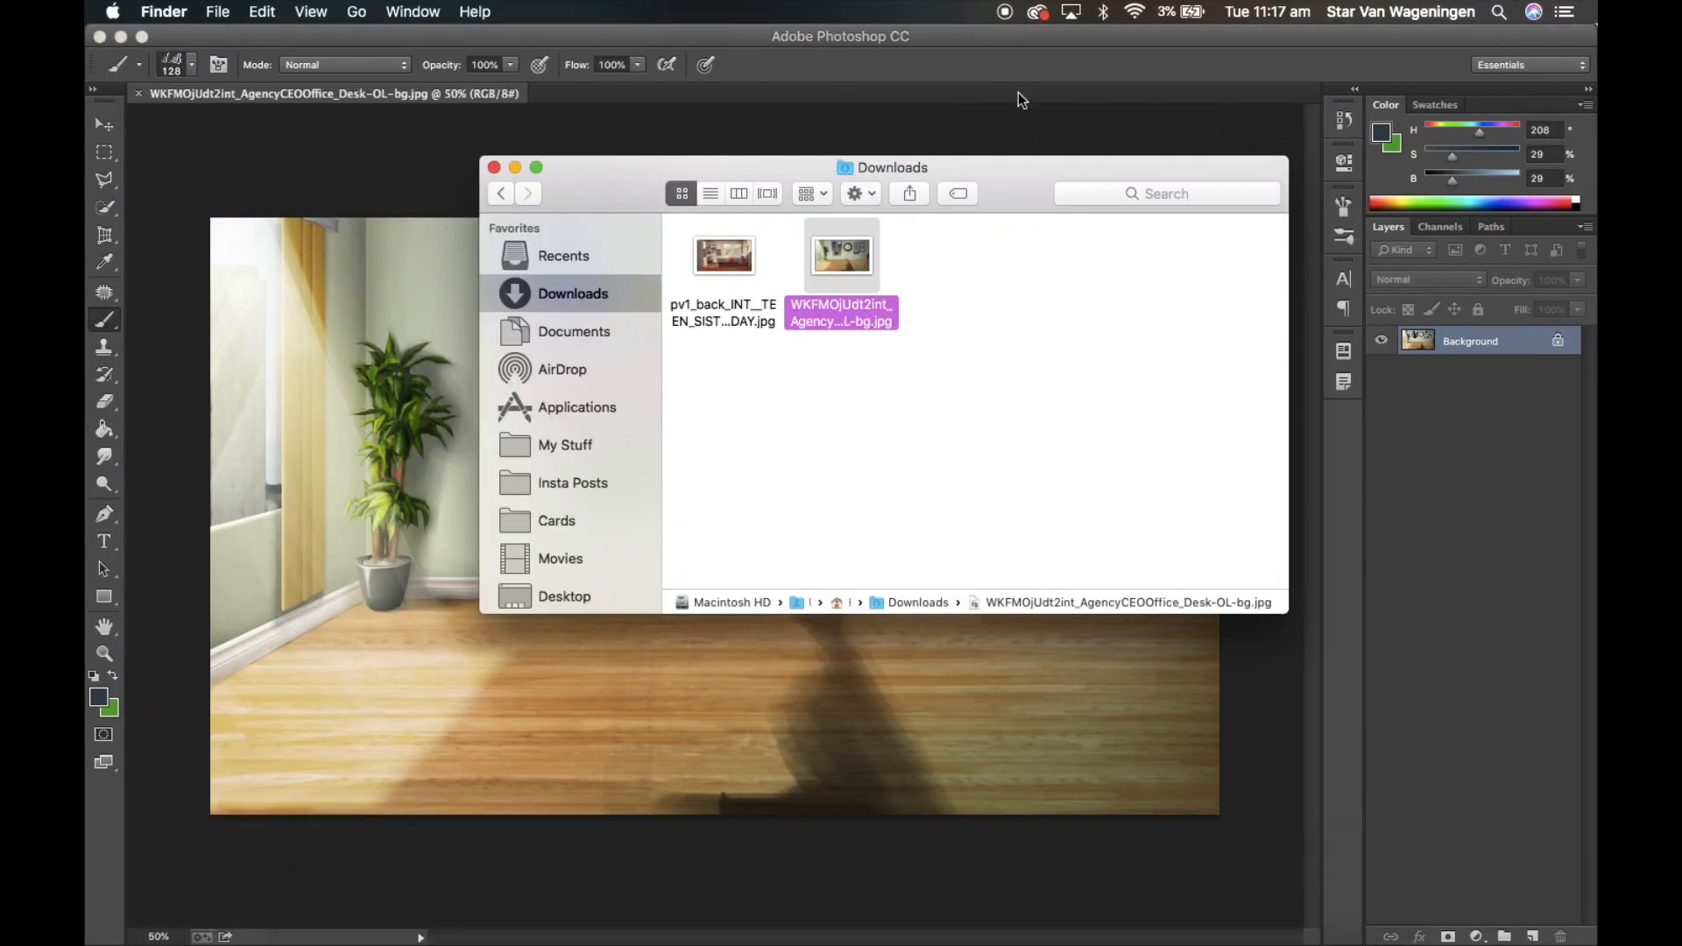
left_click_drag(717, 271, 676, 749)
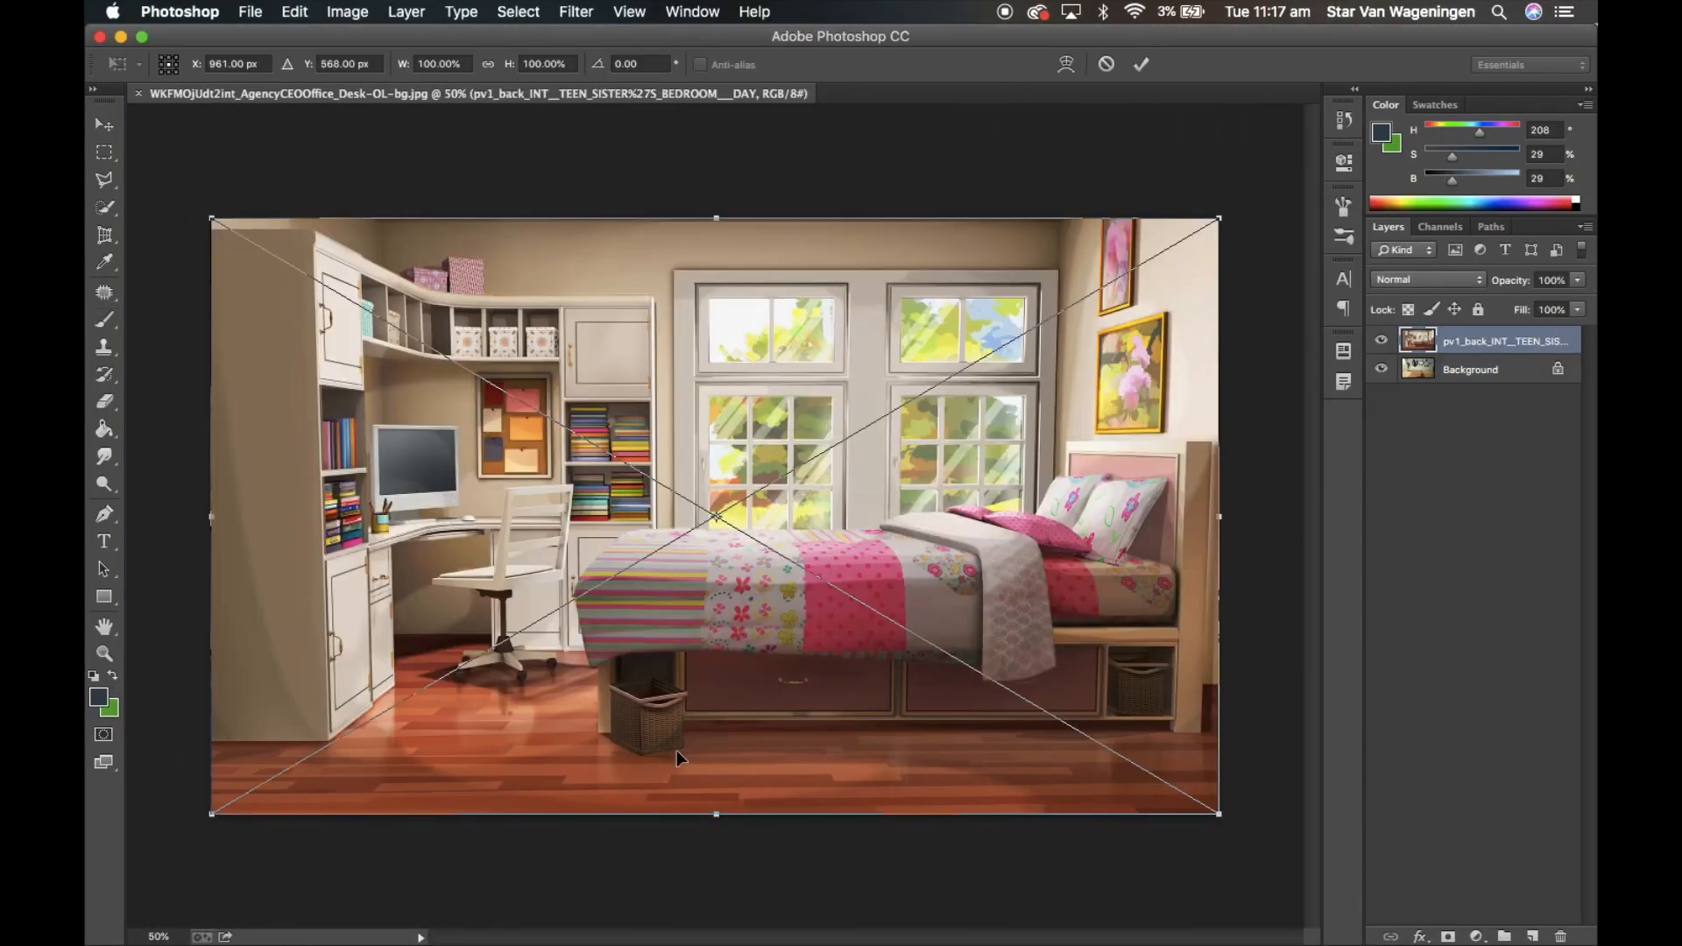
key("Escape")
Open pv1_back_INT__TEEN_SISTER%27S_BEDROOM___DAY.jpg from the Downloads folder as a separate document in Photoshop.
mouse_move(420, 943)
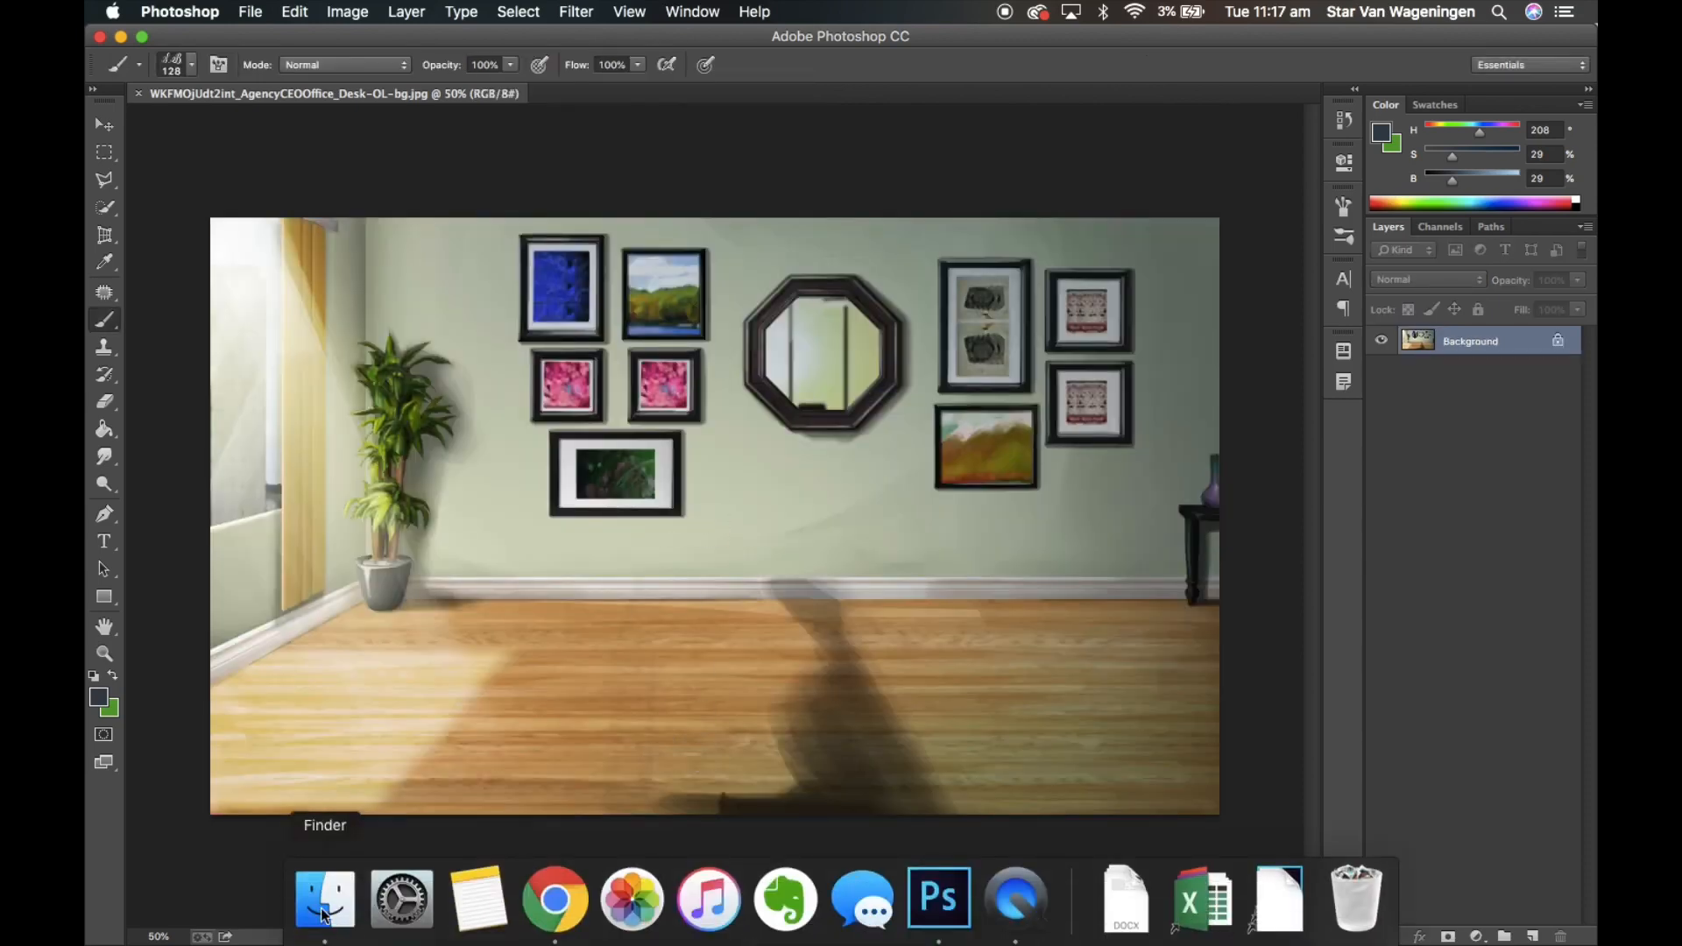
left_click(327, 901)
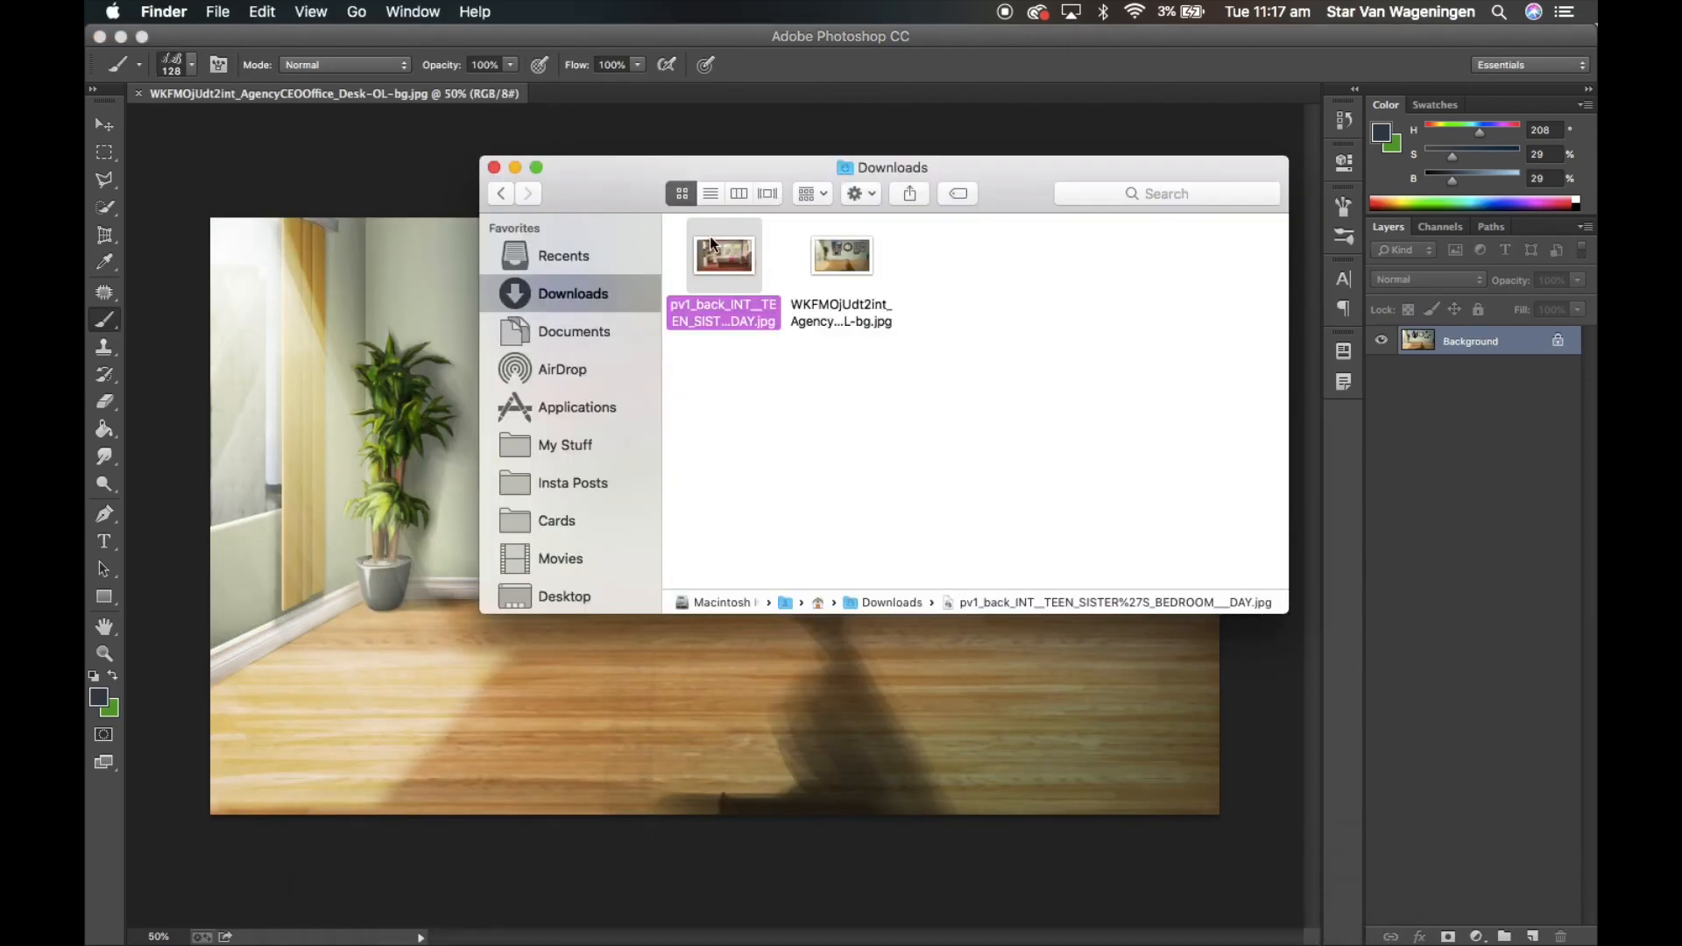
right_click(713, 258)
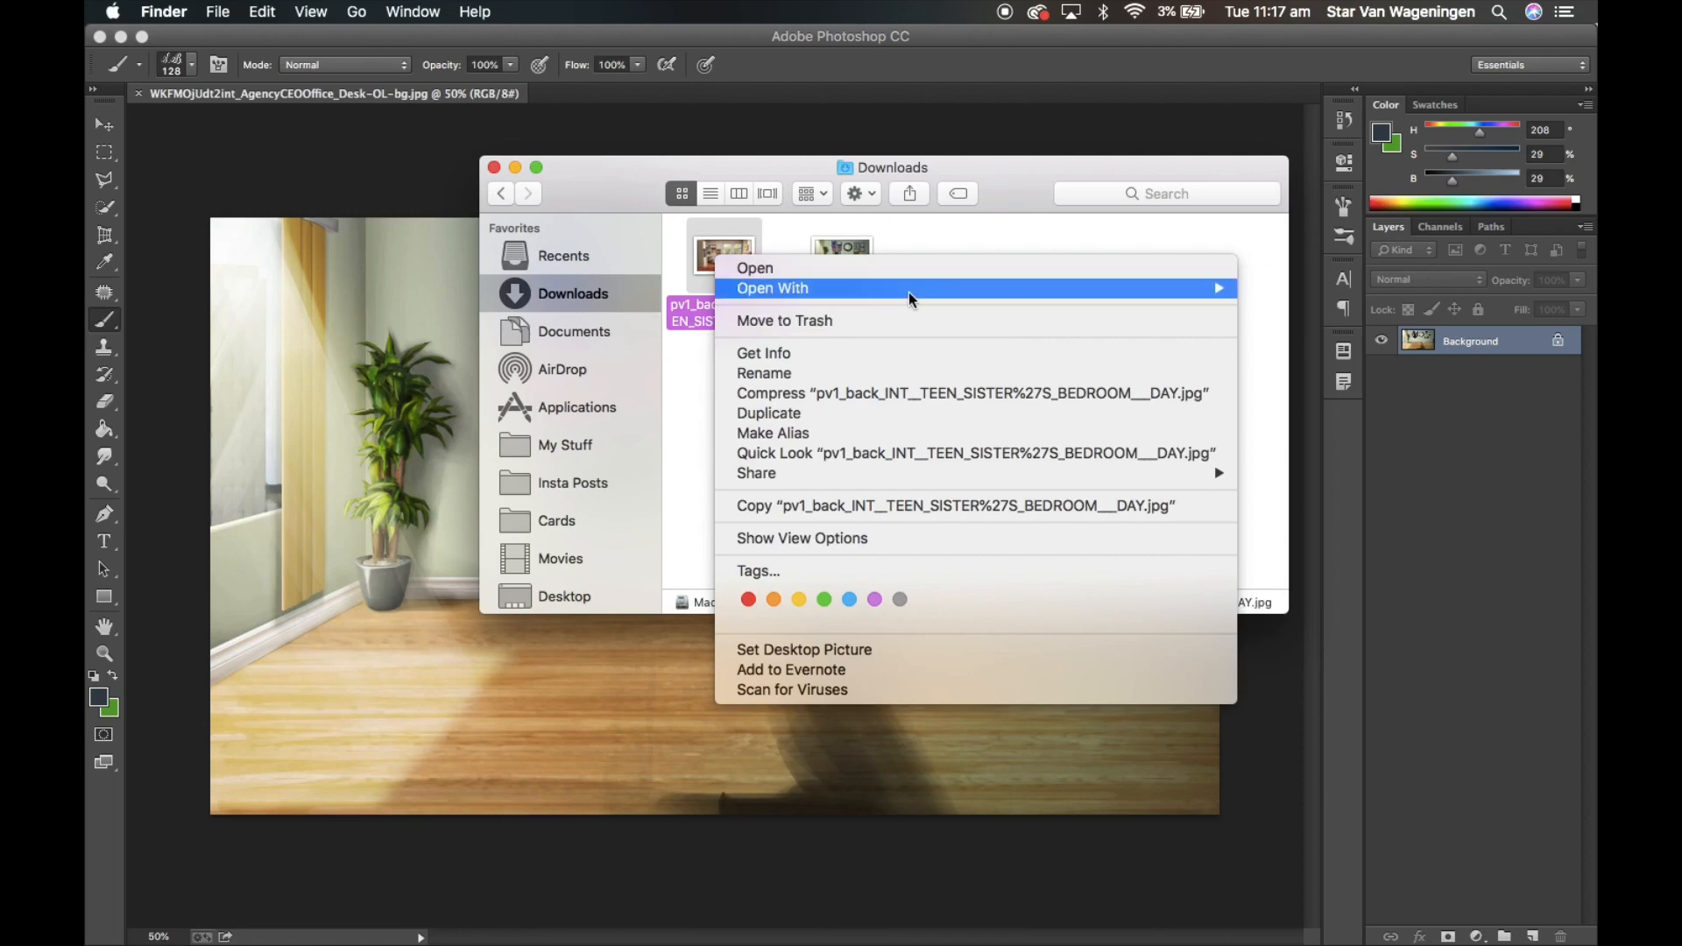
mouse_move(915, 289)
left_click(1353, 324)
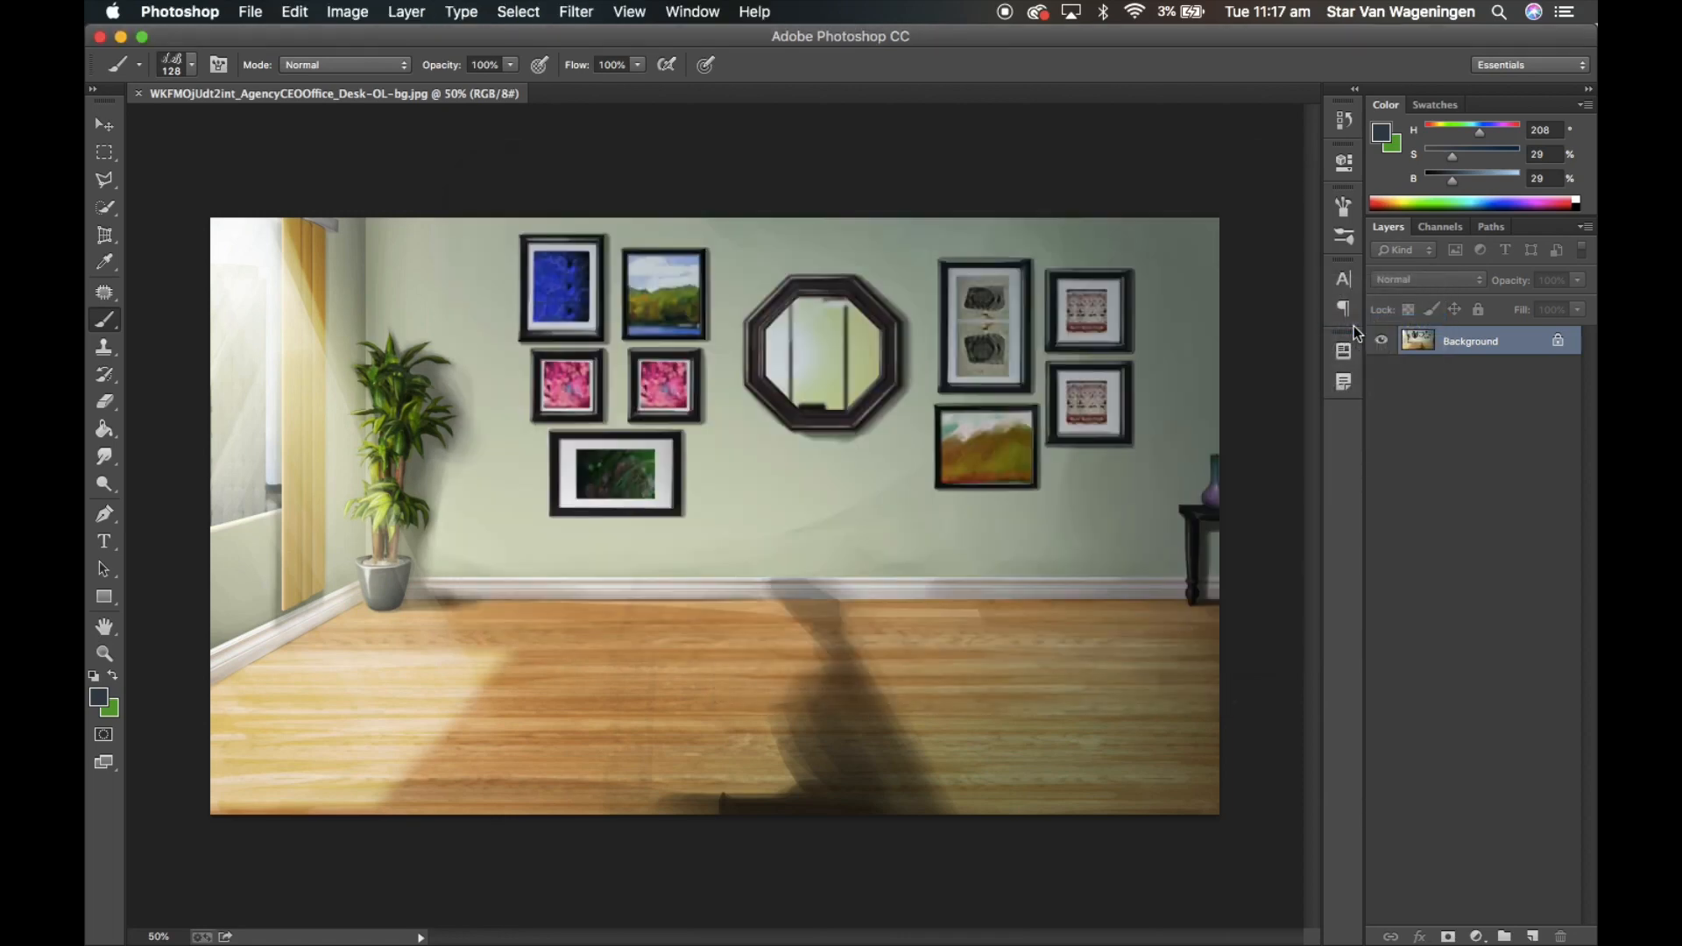
left_click(650, 719)
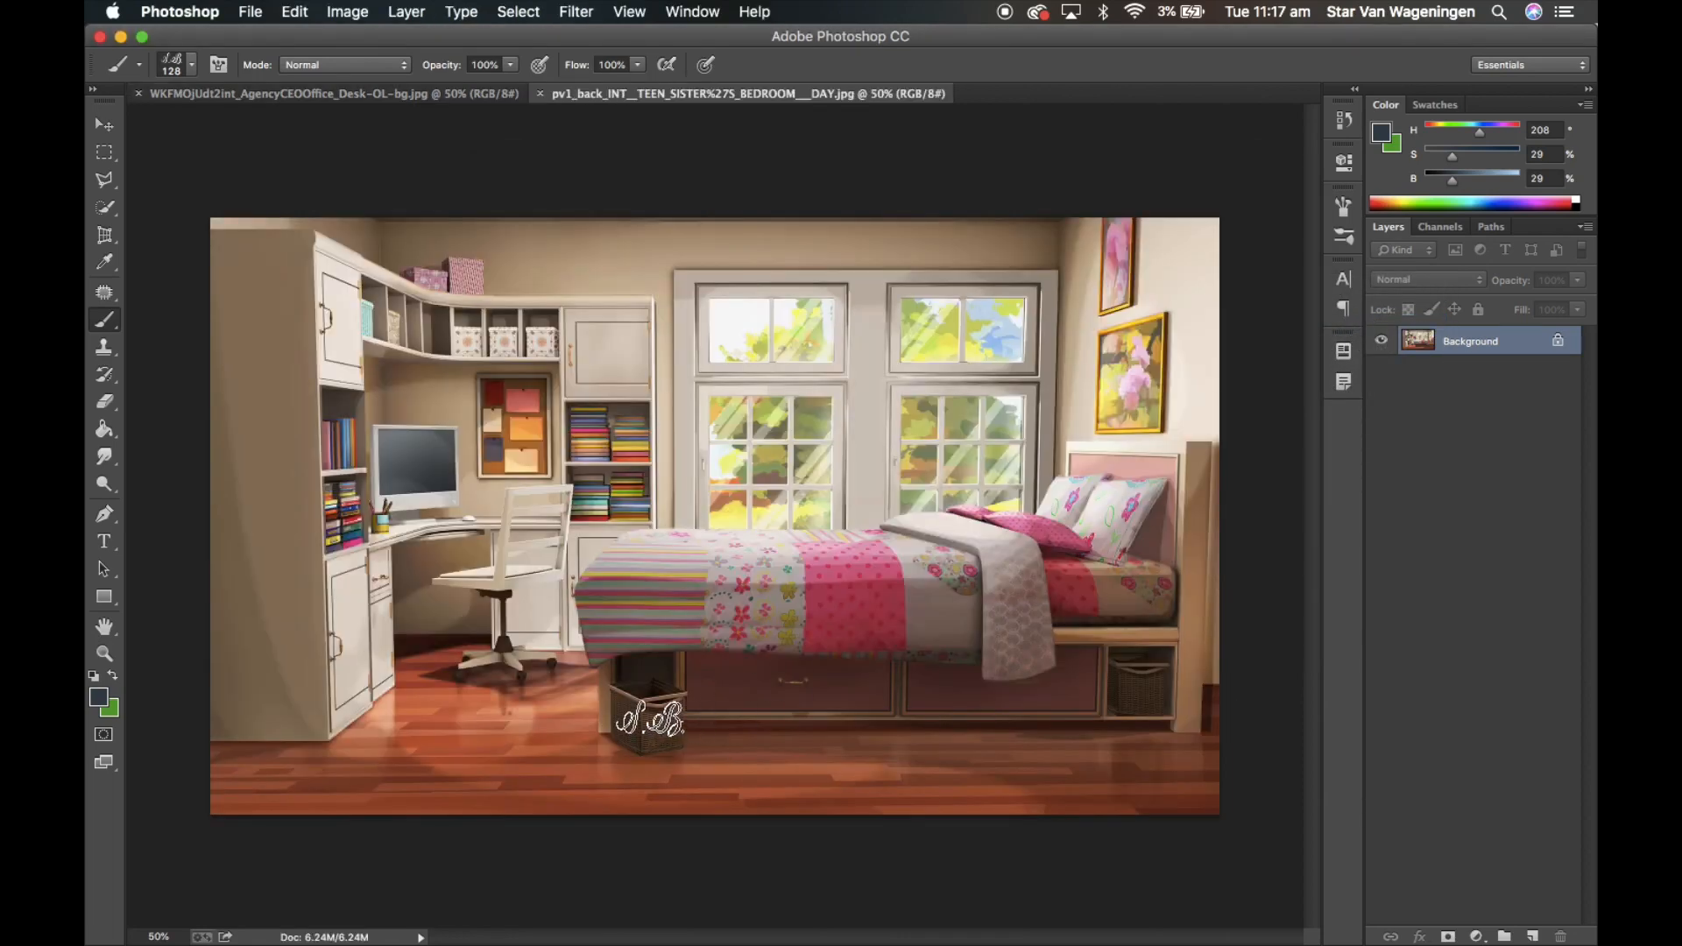
left_click(650, 720)
Start a Polygonal Lasso outline at the bed's front leg, tracing the foot of the bed and the blanket's upper edge.
scroll(649, 718, "up", 5)
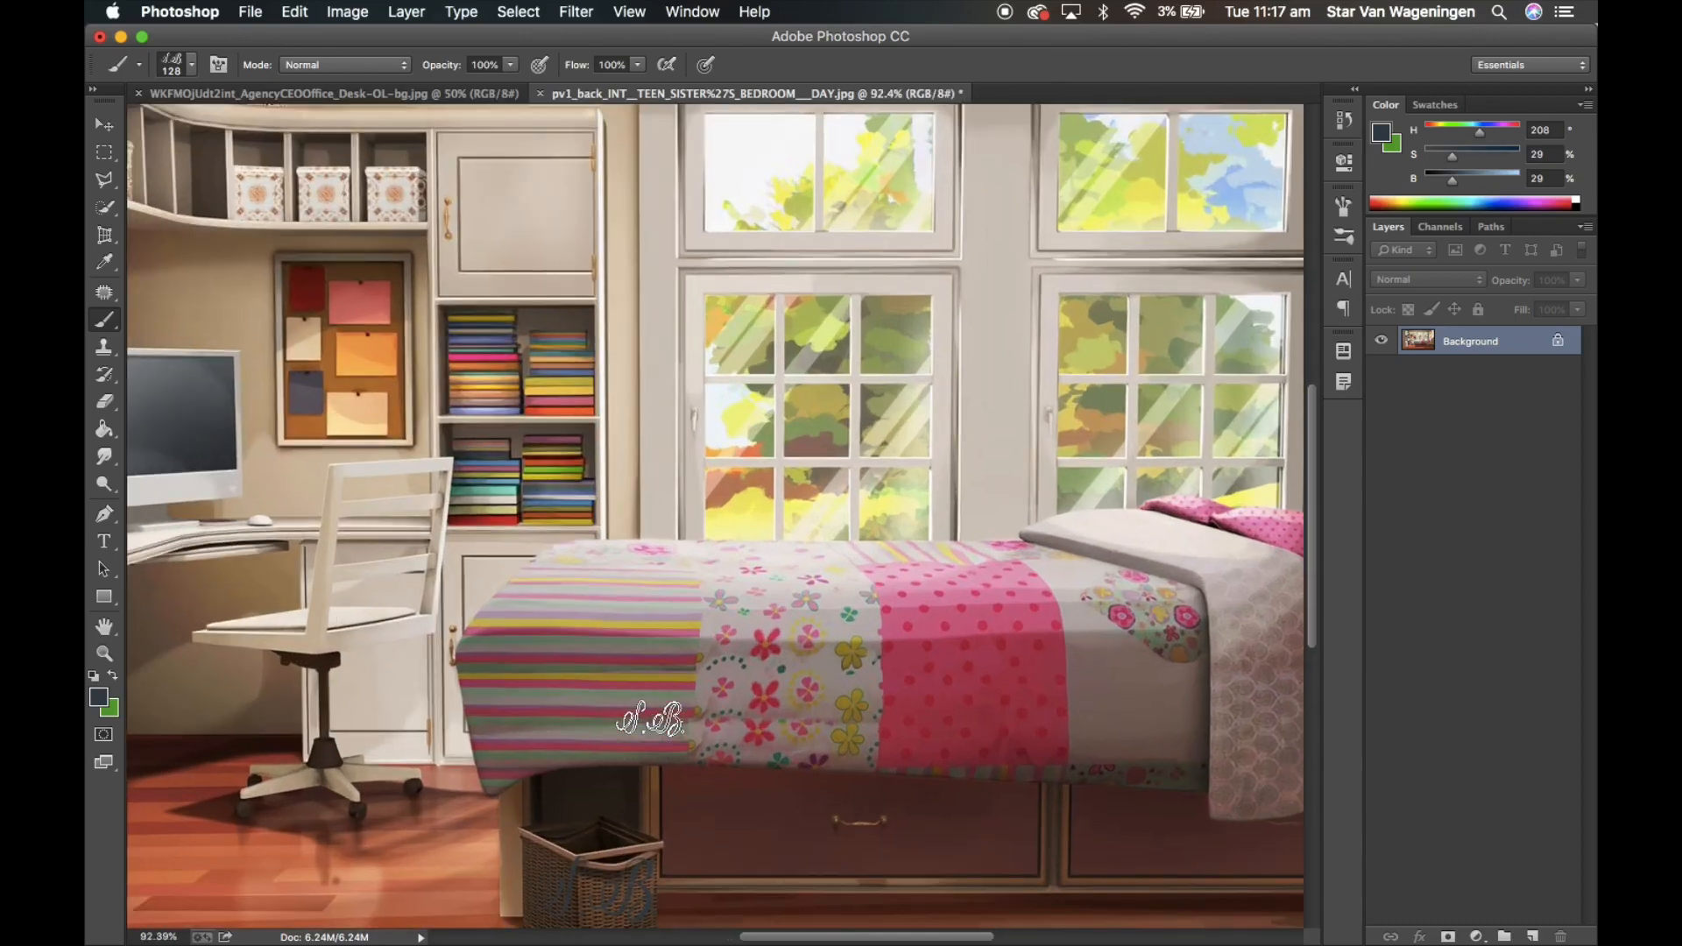
scroll(650, 718, "down", 5)
scroll(650, 718, "right", 5)
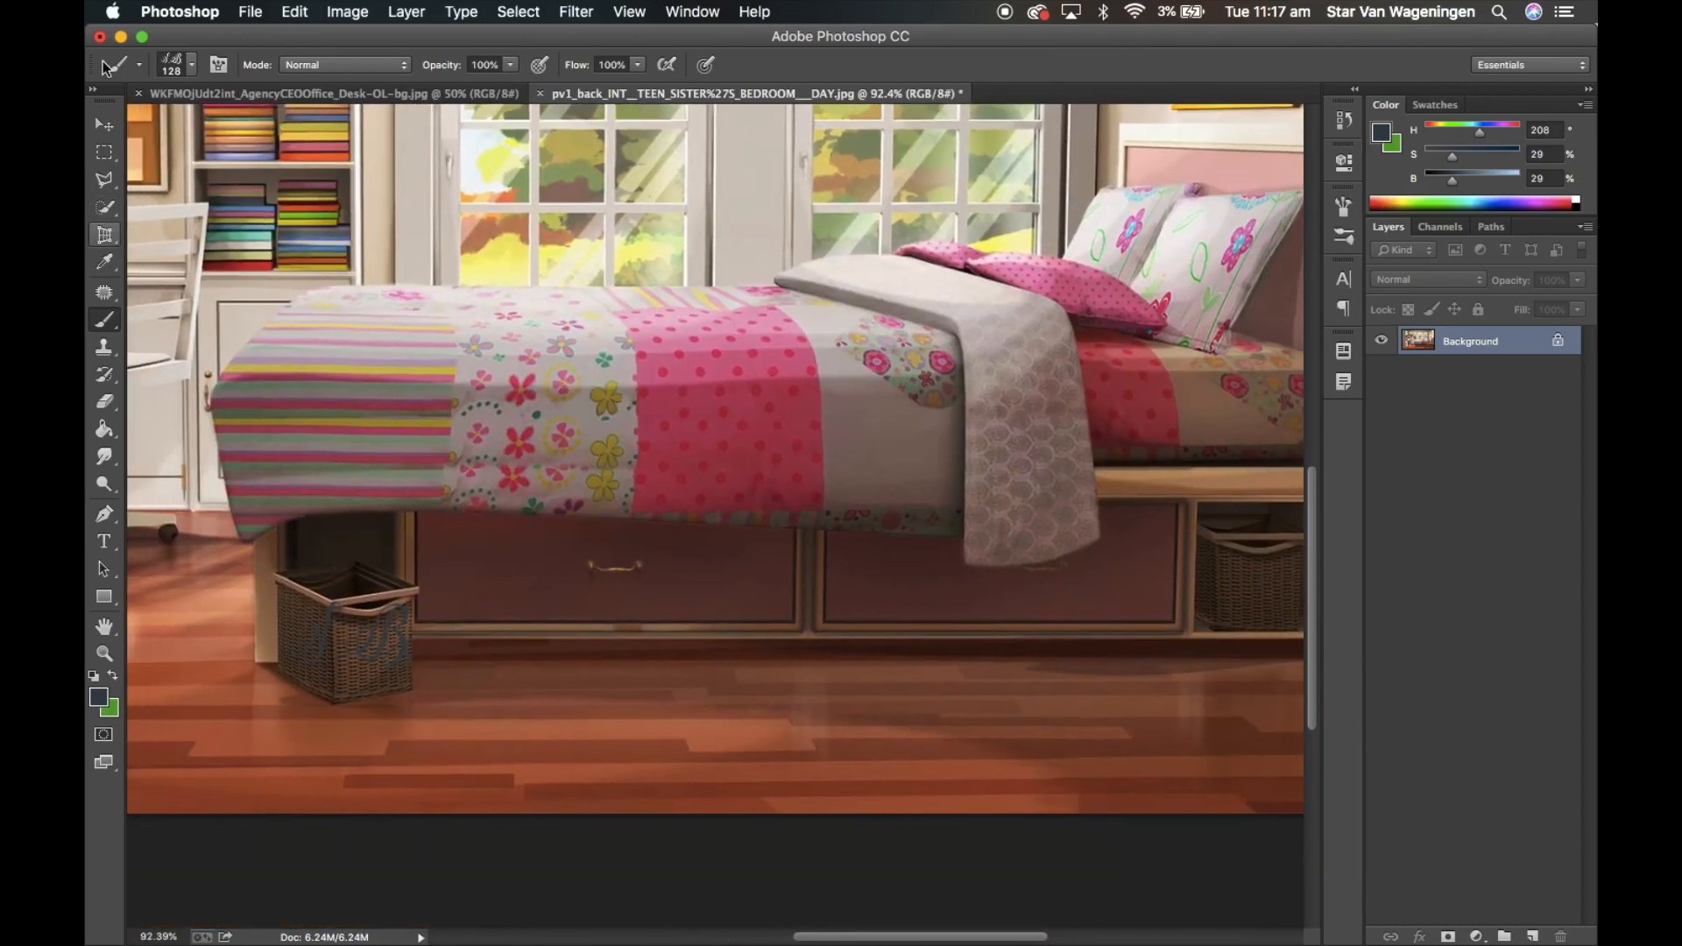
left_click(104, 181)
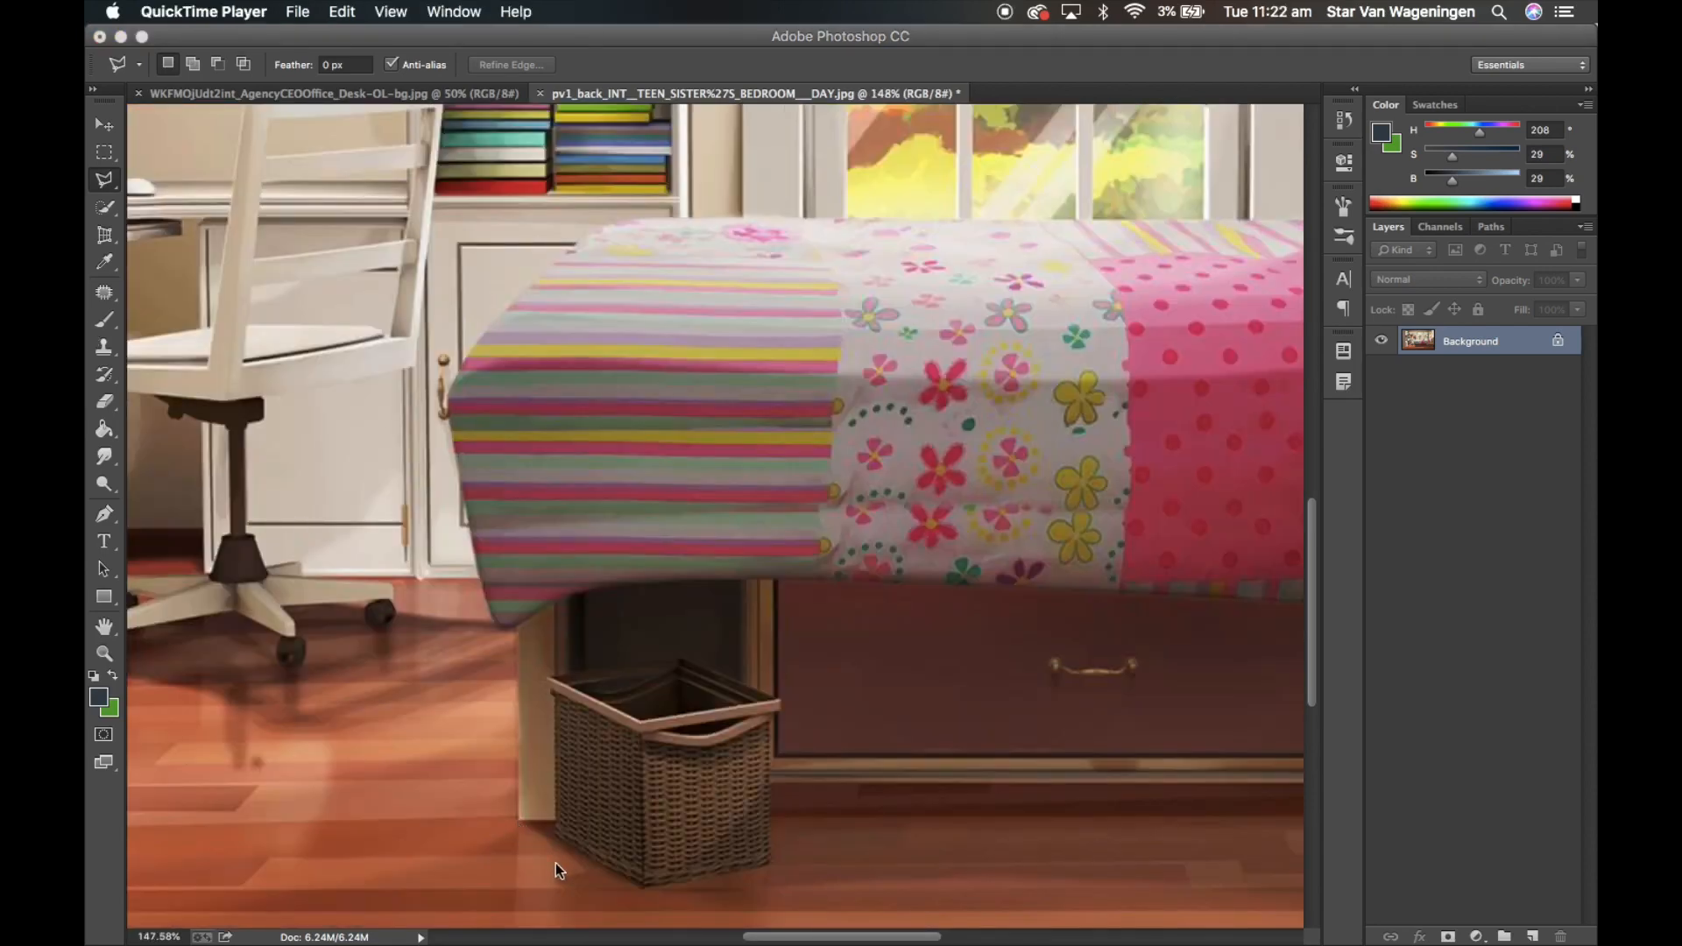
left_click(524, 828)
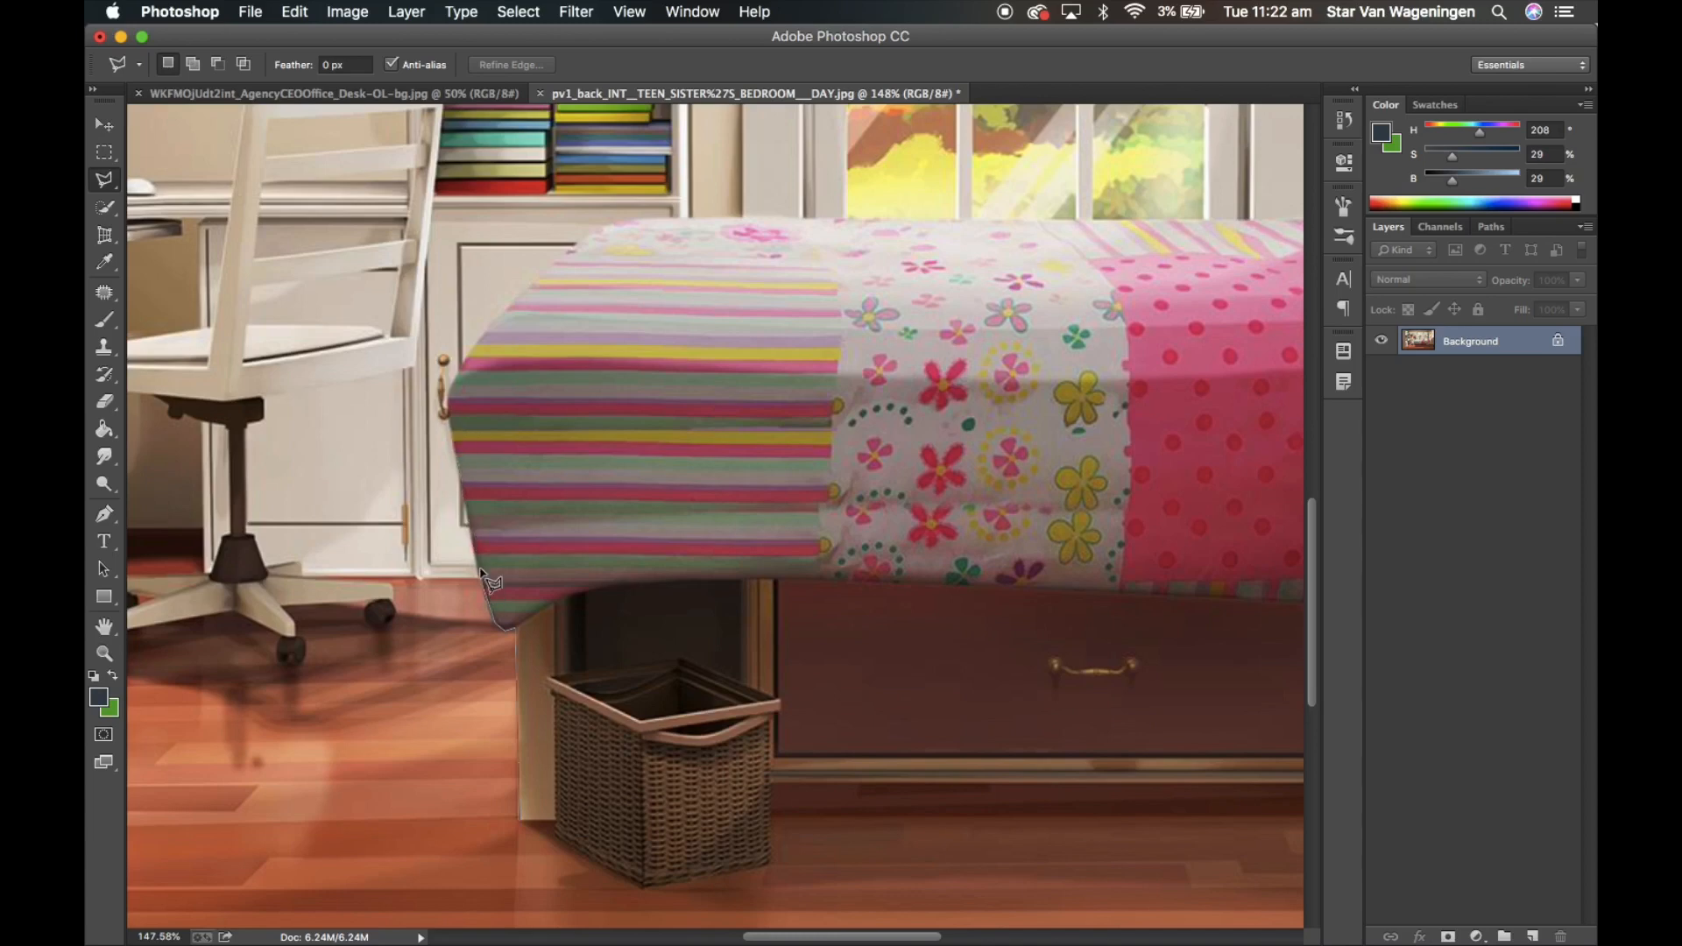
left_click(449, 374)
left_click(597, 221)
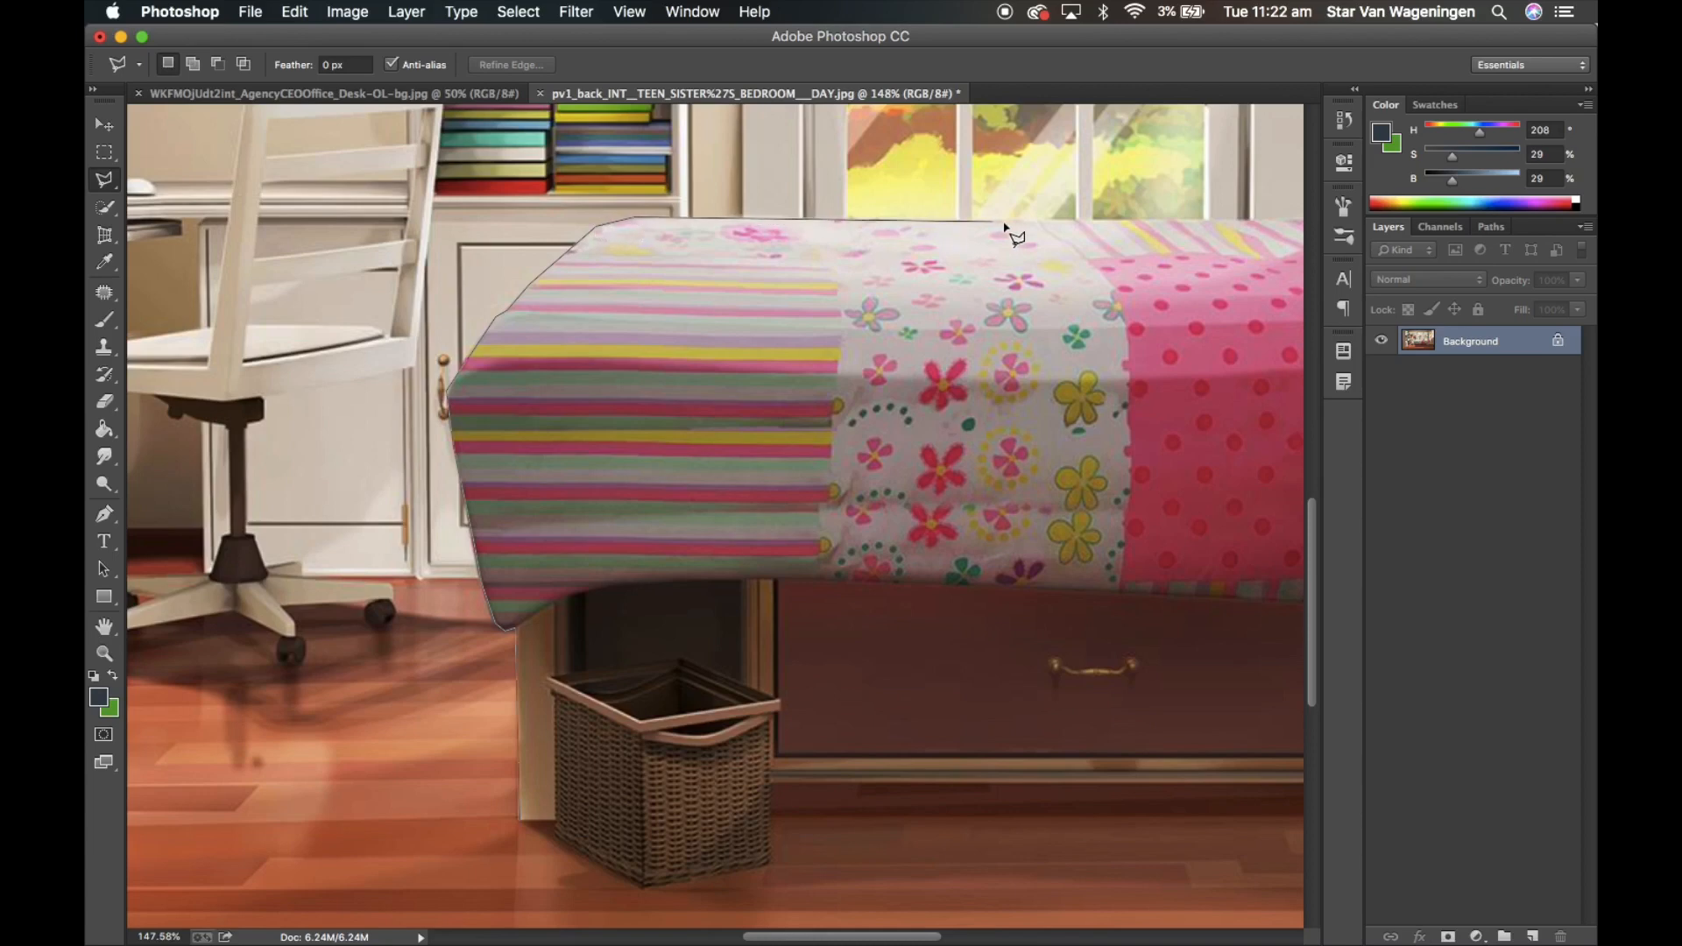
left_click(1116, 223)
Extend the lasso outline along the folded blanket and the upper edges of the pink dotted pillows.
scroll(1116, 222, "right", 10)
scroll(1115, 222, "up", 1)
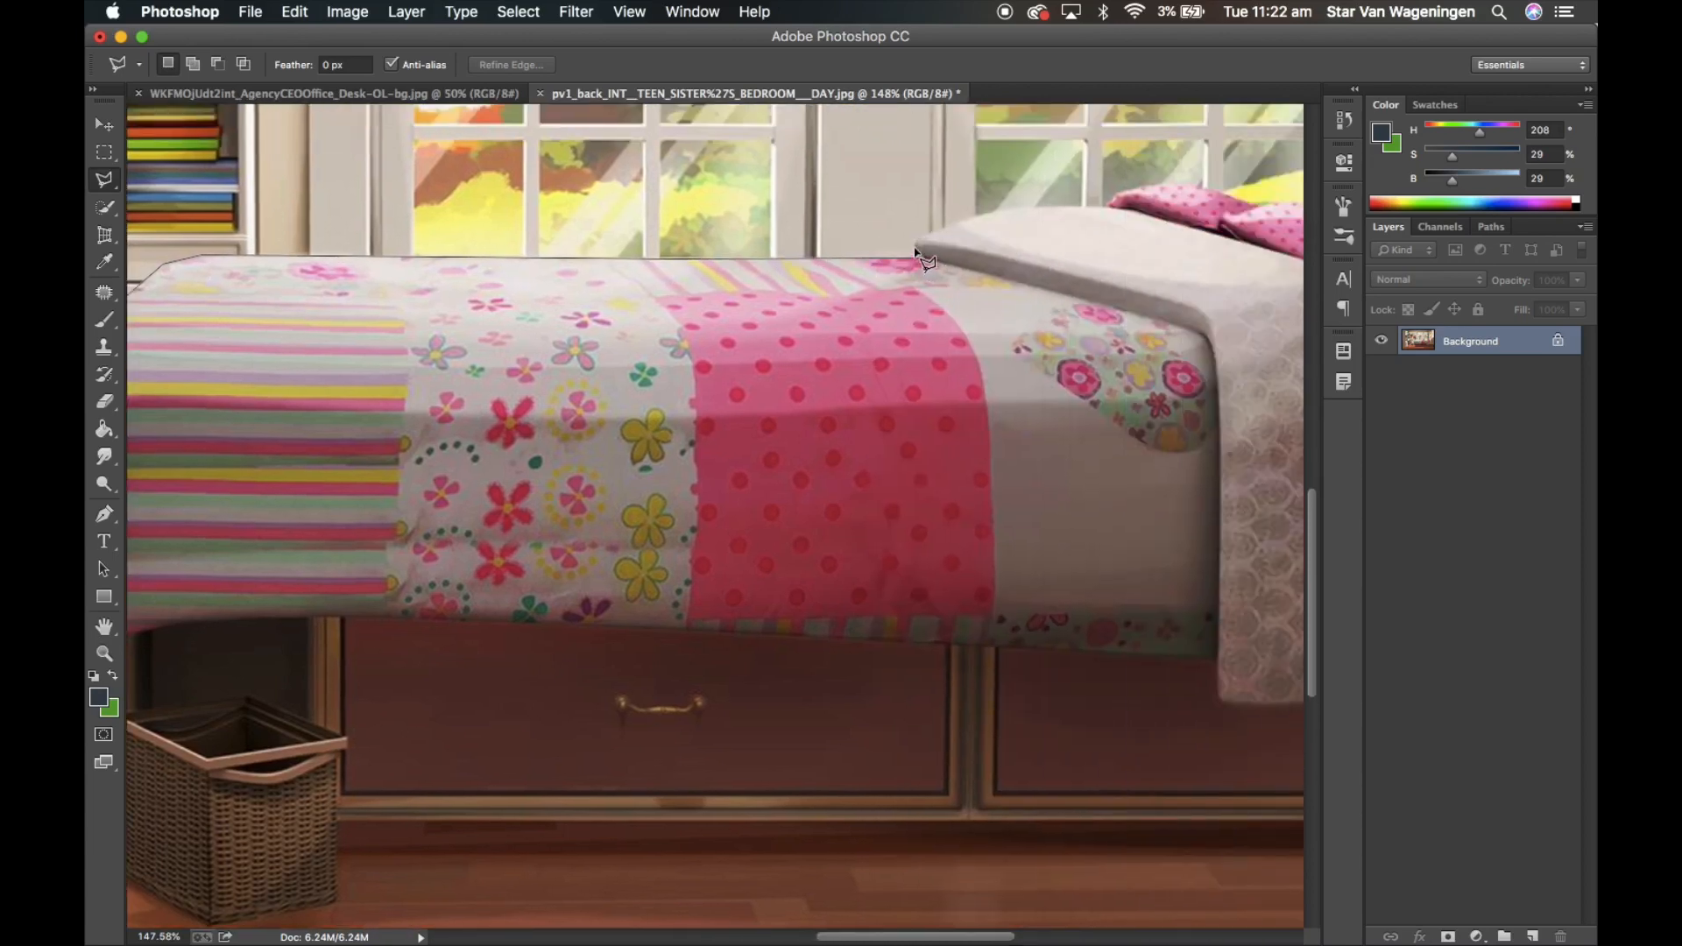
left_click(976, 215)
left_click(1109, 205)
left_click(1161, 185)
left_click(1206, 190)
scroll(1220, 192, "right", 5)
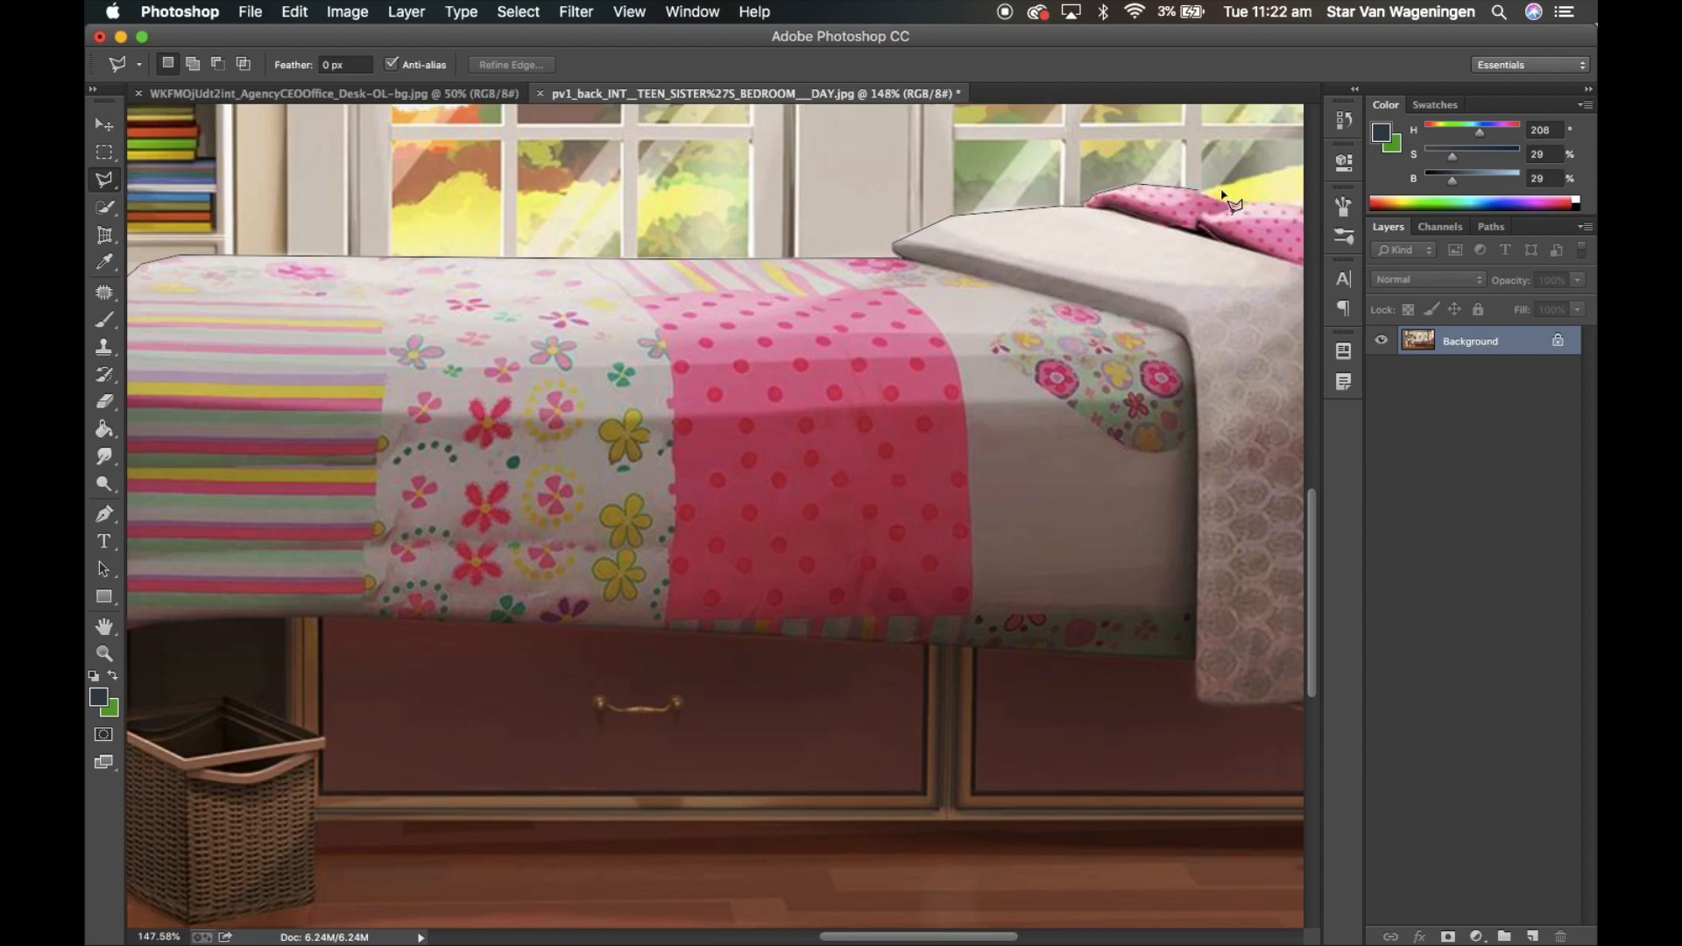
left_click(853, 236)
left_click(883, 236)
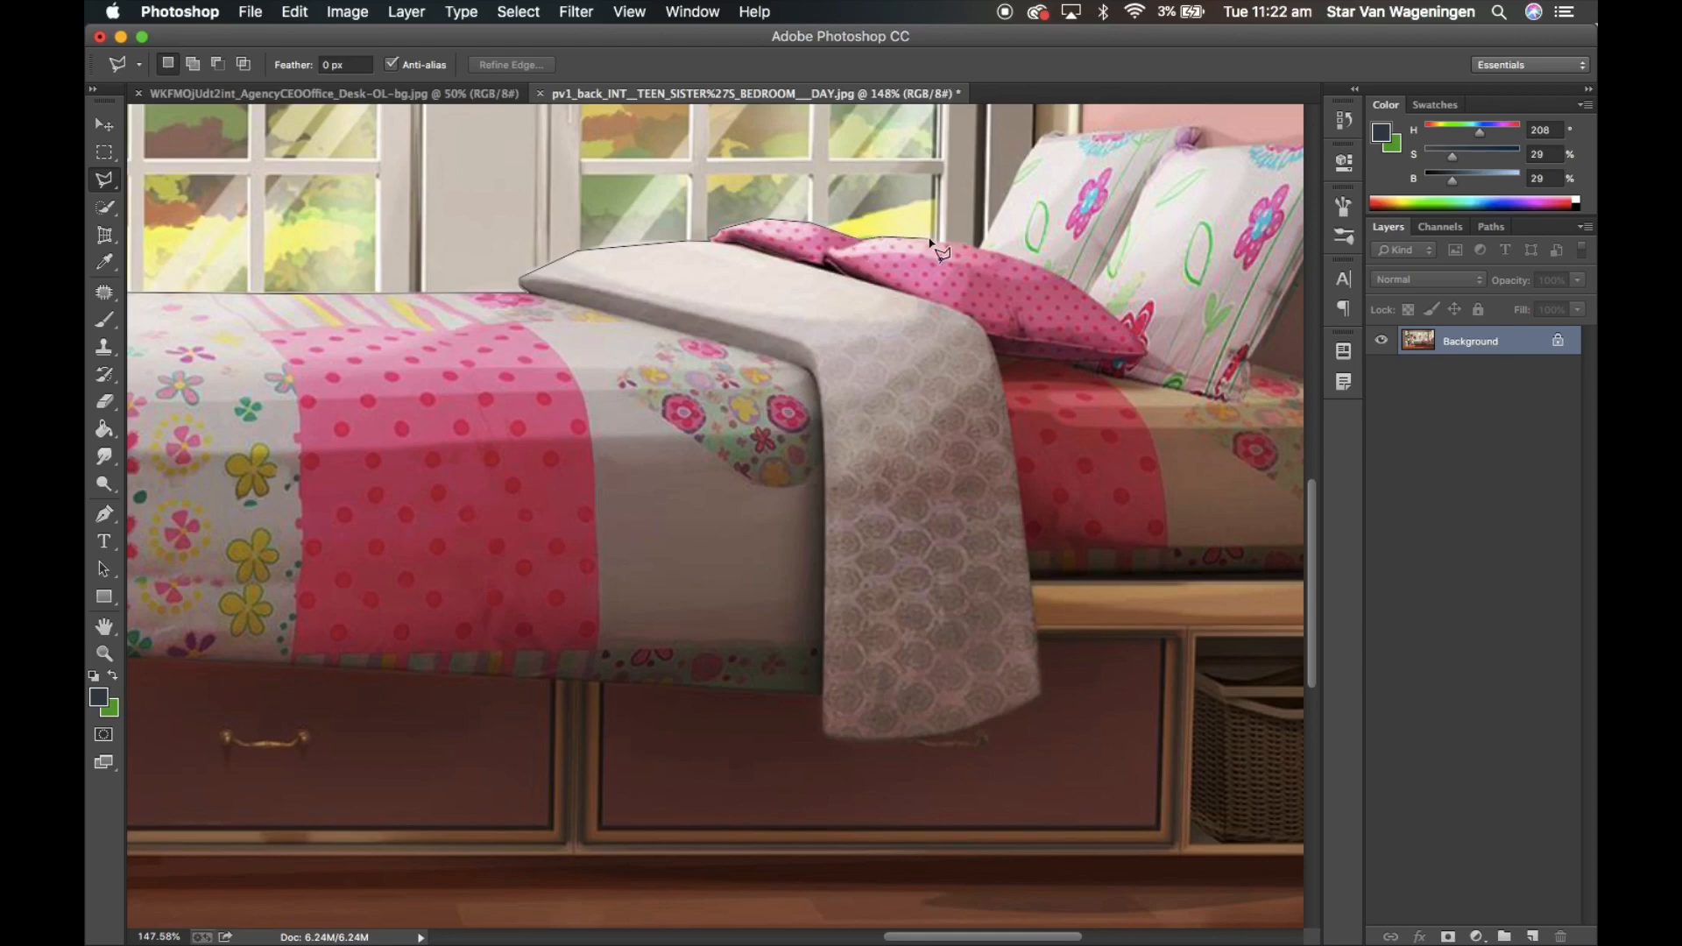
left_click(978, 246)
Extend the lasso outline along the back white pillow, across the headboard's top and down its outer post to the floor.
scroll(1033, 167, "up", 5)
scroll(1033, 166, "right", 4)
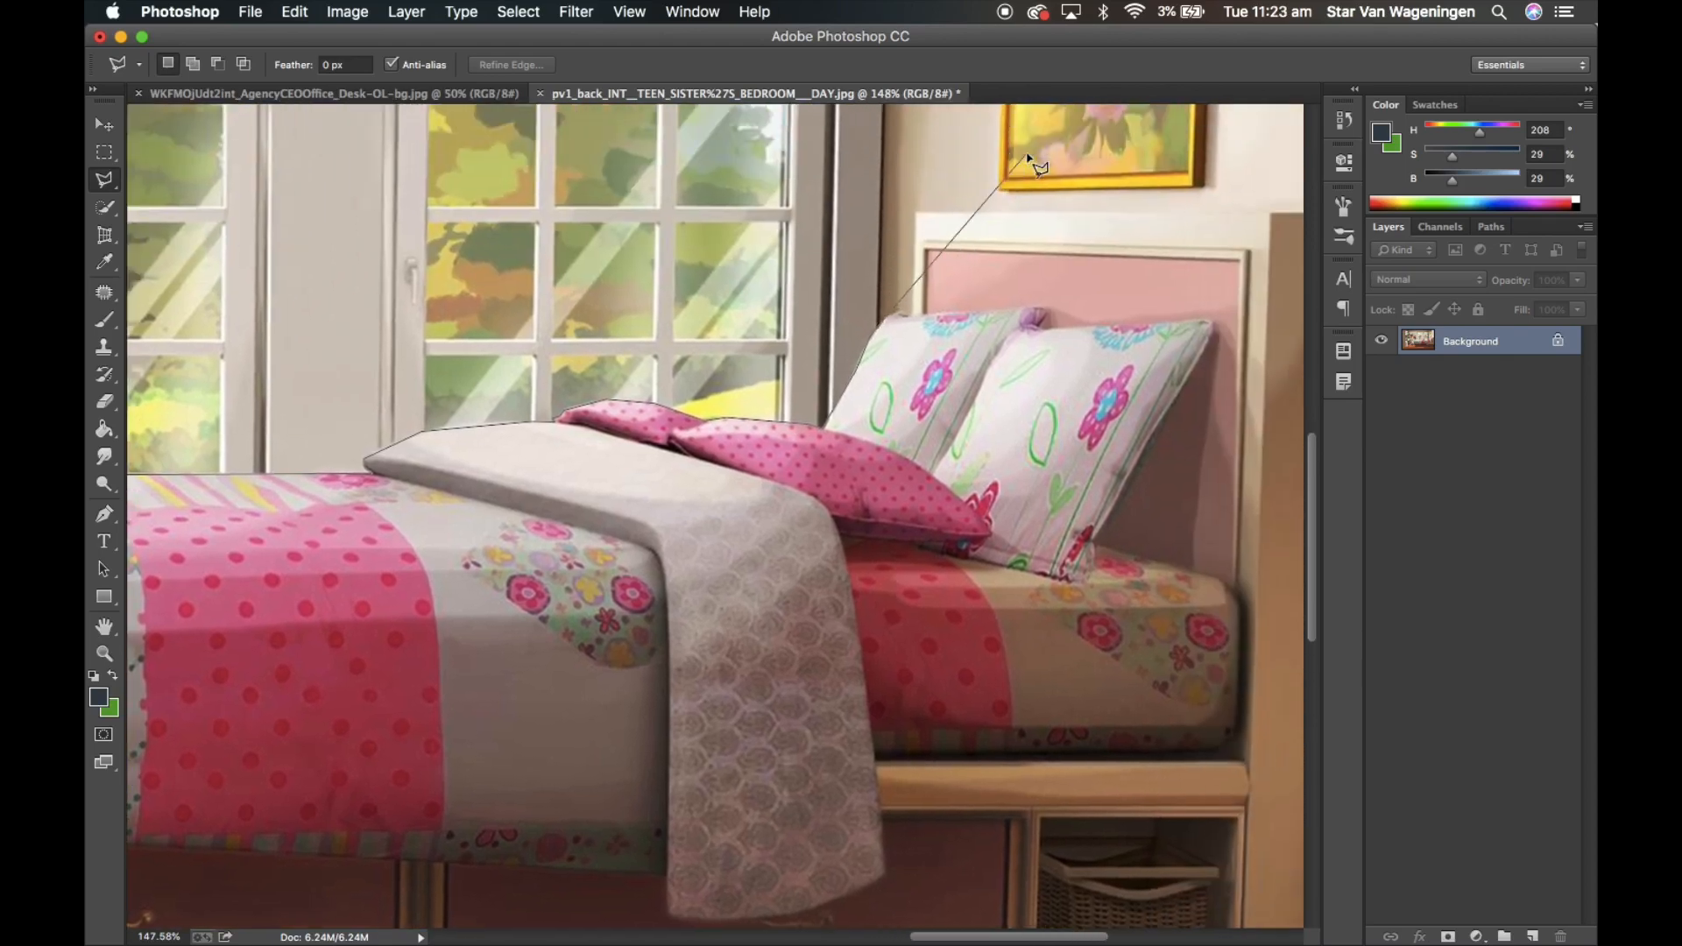
left_click(911, 316)
left_click(913, 212)
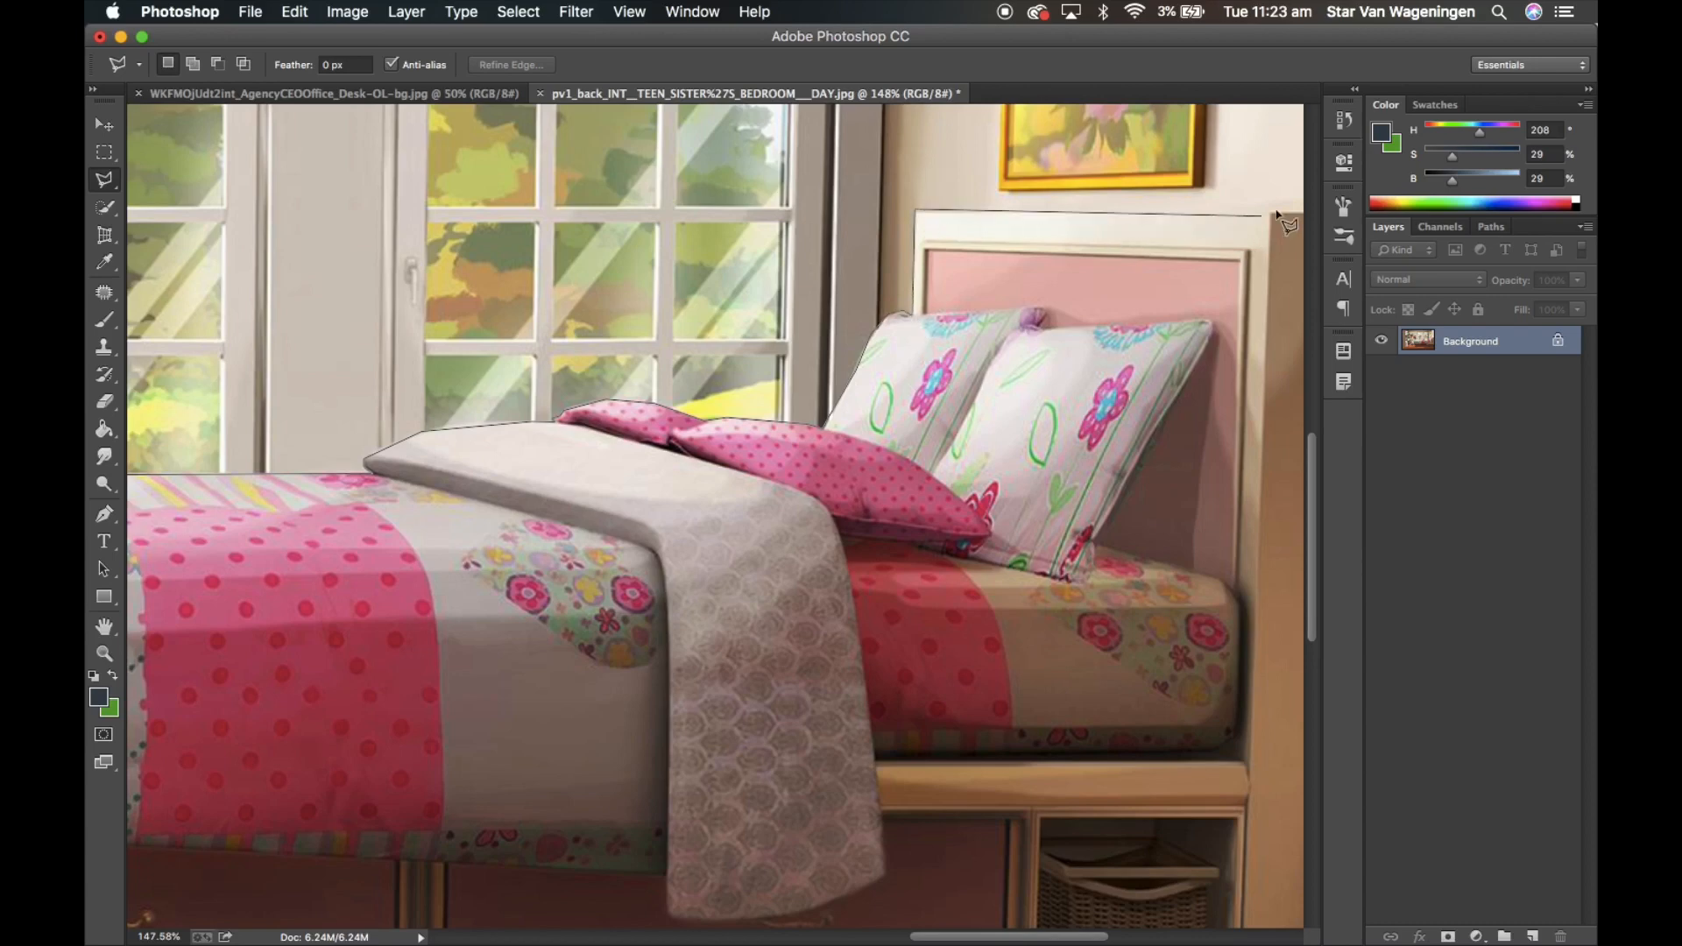
scroll(1288, 224, "right", 3)
left_click(1141, 216)
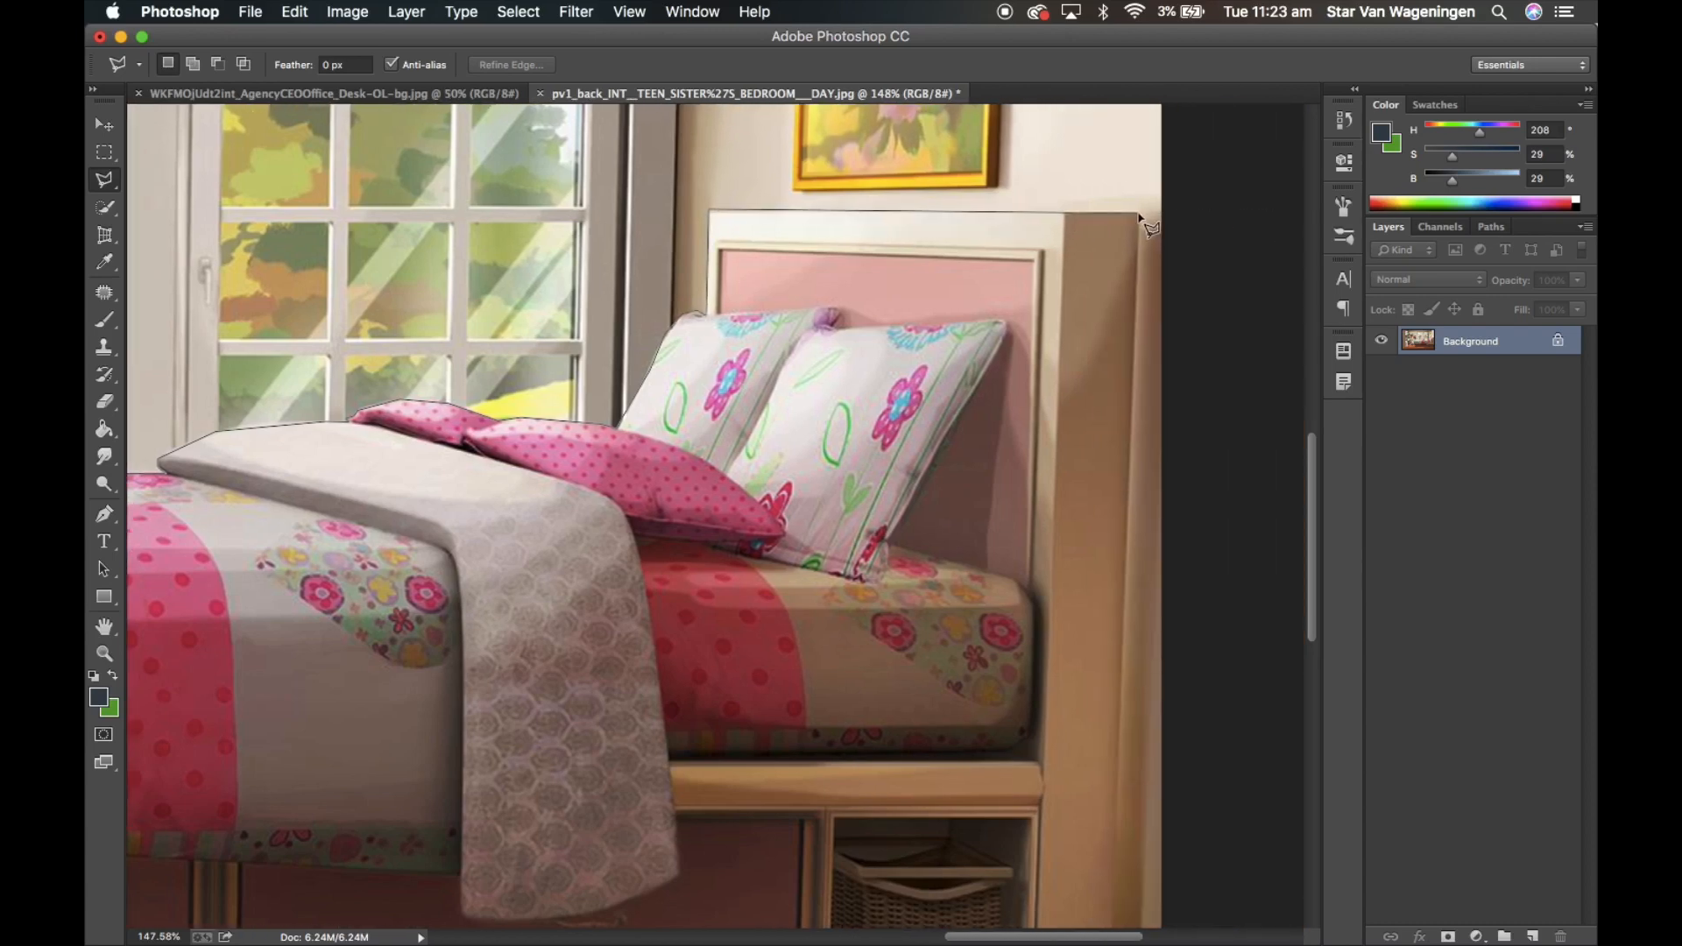
scroll(1141, 219, "down", 6)
left_click(1093, 468)
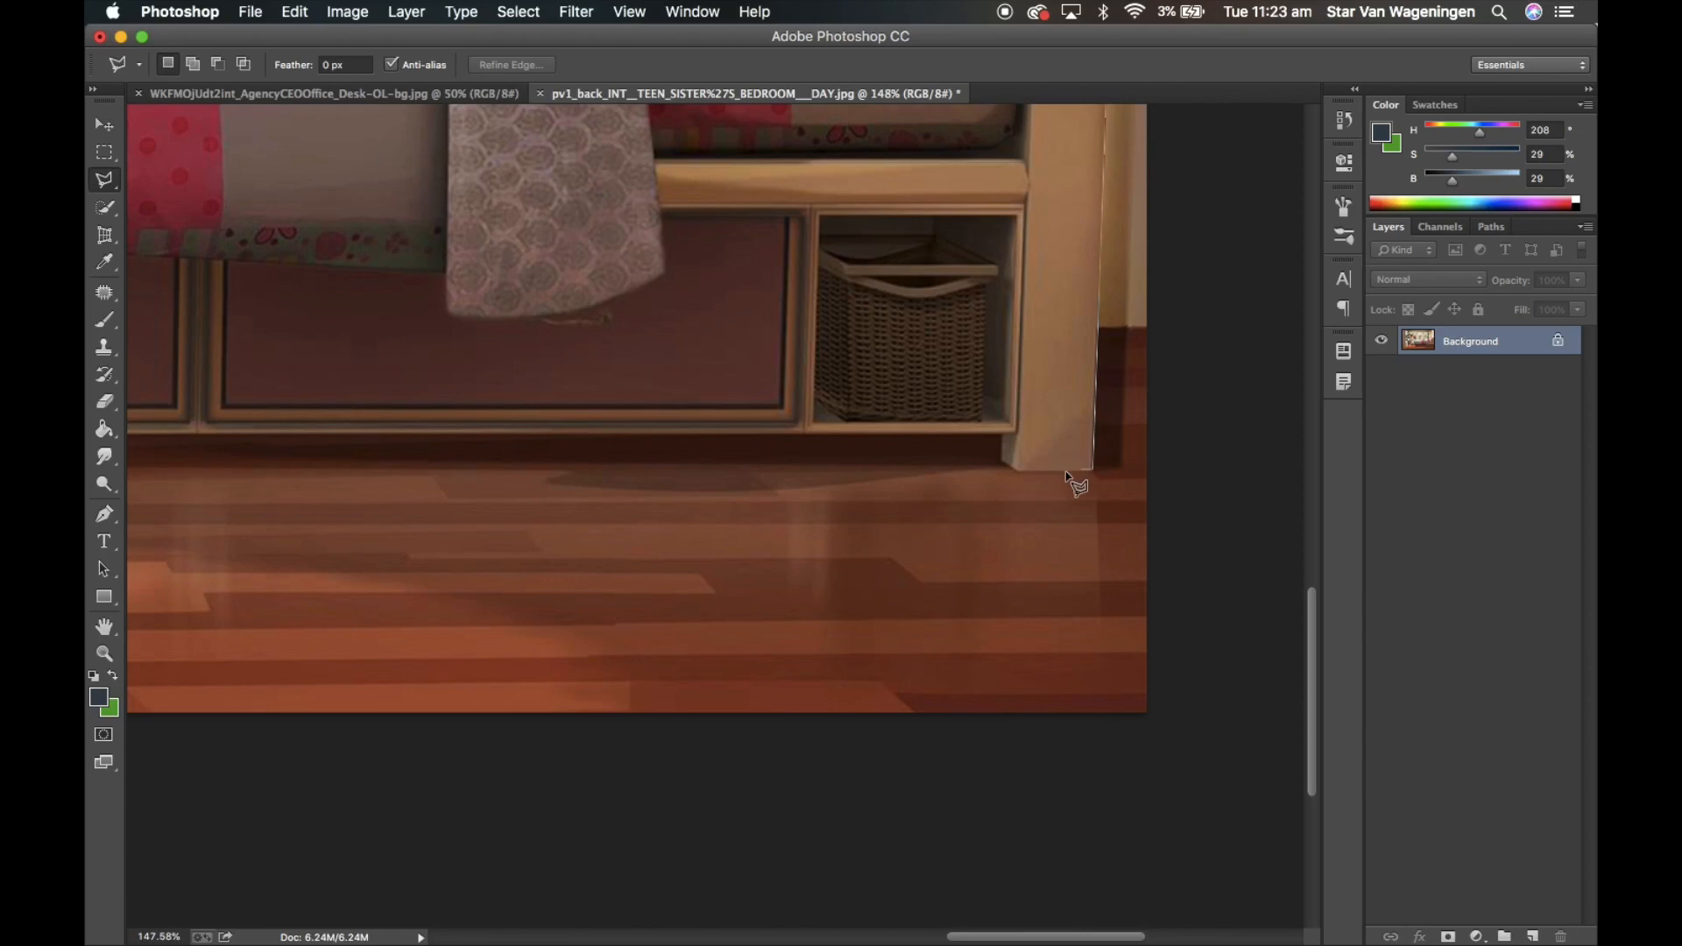
left_click(1015, 470)
Trace the bed's lower edge and around the protruding wicker basket, closing the lasso selection at the front leg.
scroll(1001, 438, "left", 5)
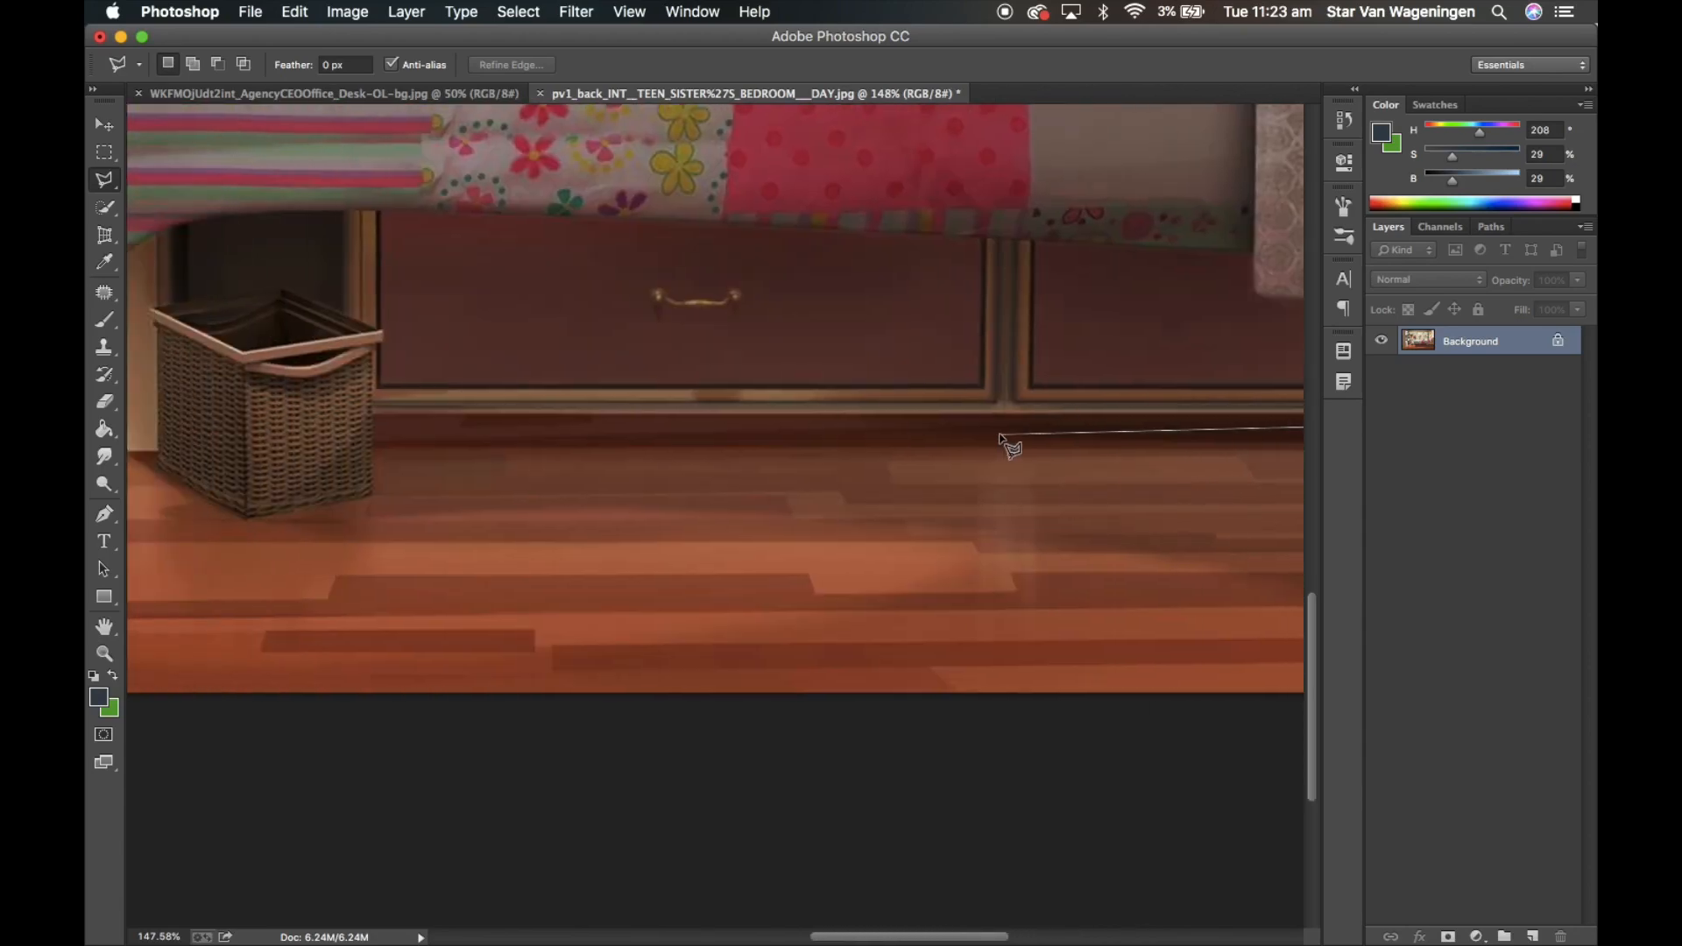
left_click(372, 416)
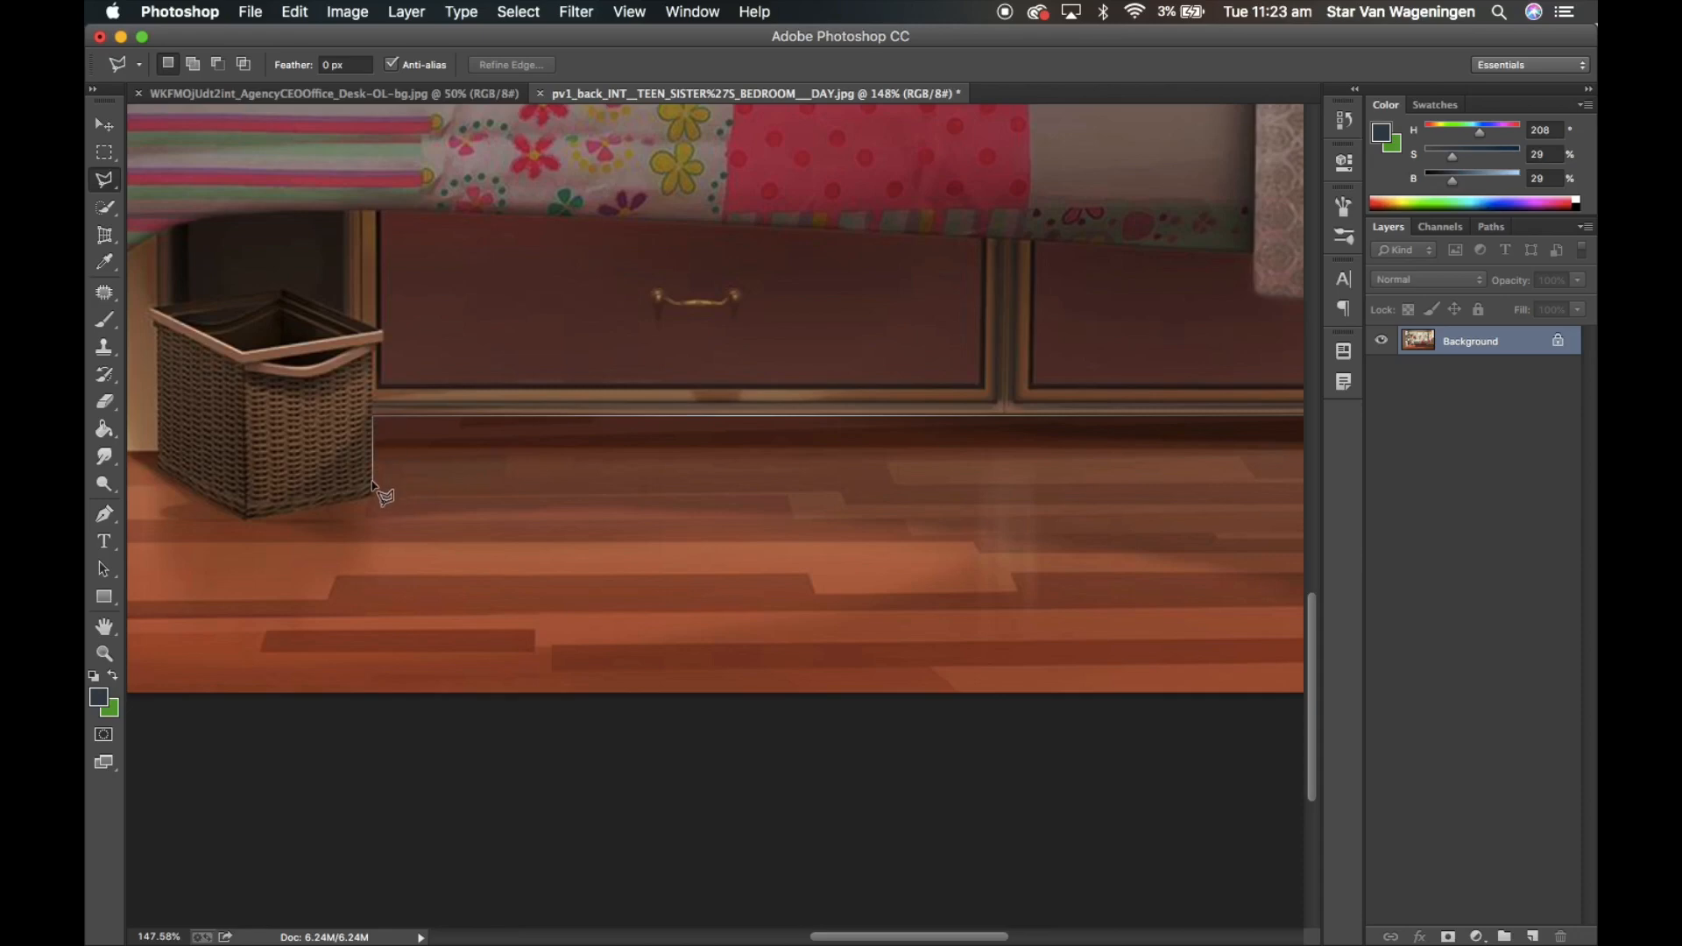
left_click(372, 496)
scroll(250, 524, "left", 5)
scroll(249, 525, "up", 2)
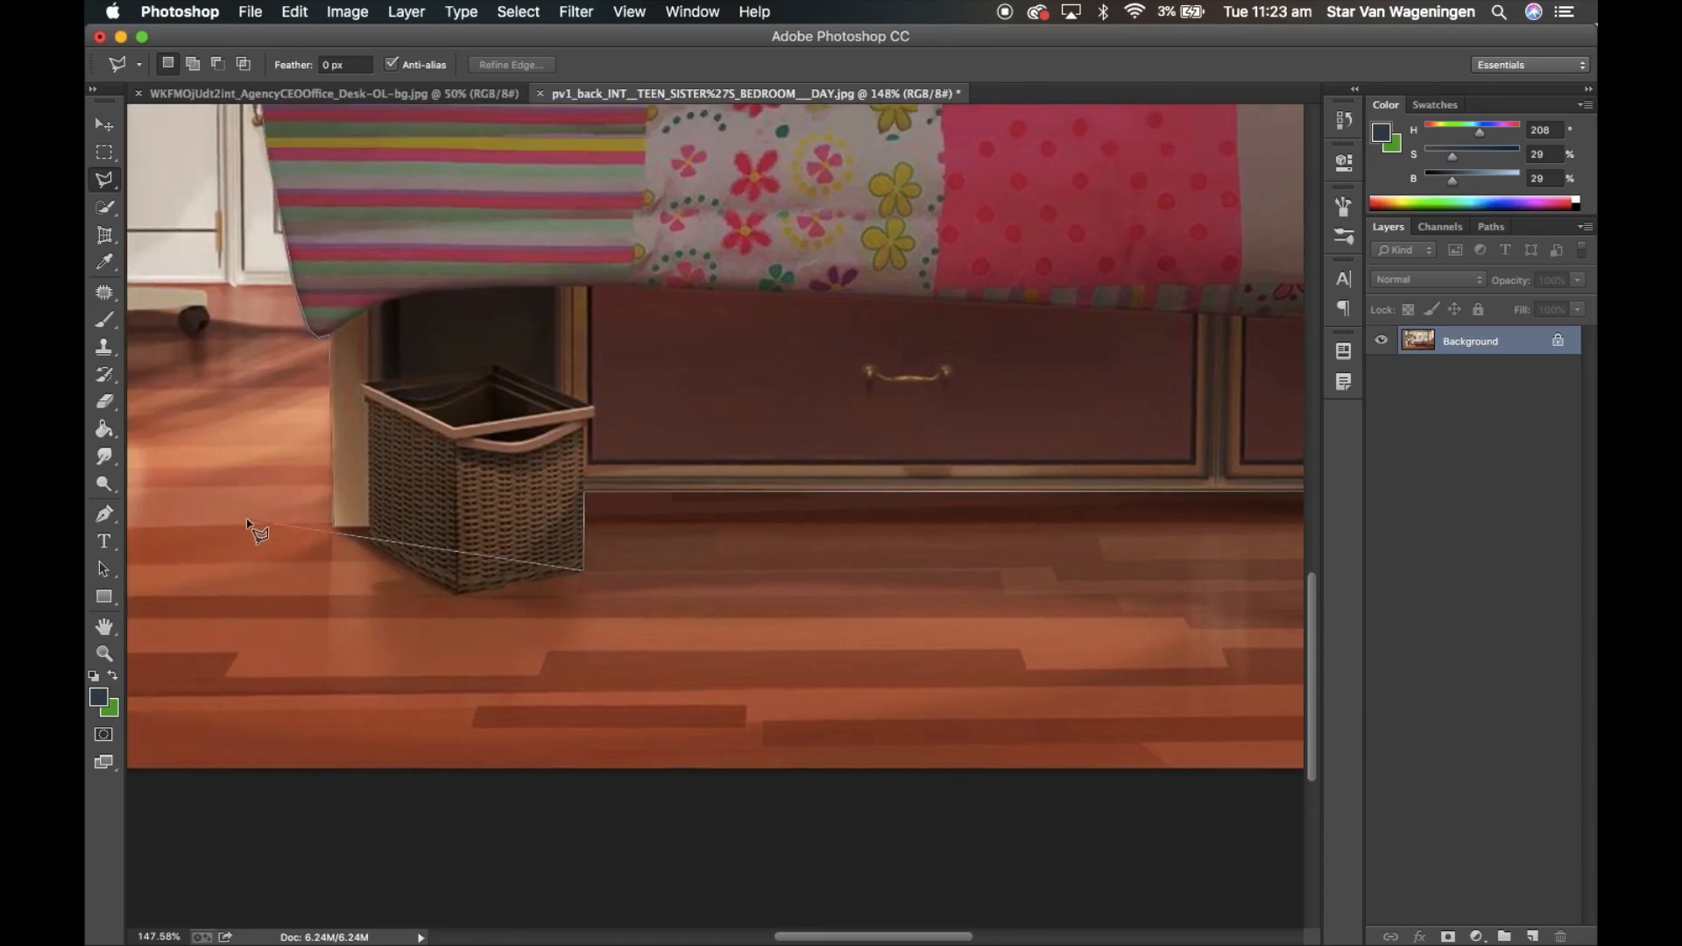
left_click(457, 593)
left_click(368, 528)
double_click(335, 528)
Copy the selected bed onto a new layer and hide the Background layer.
scroll(336, 531, "down", 5)
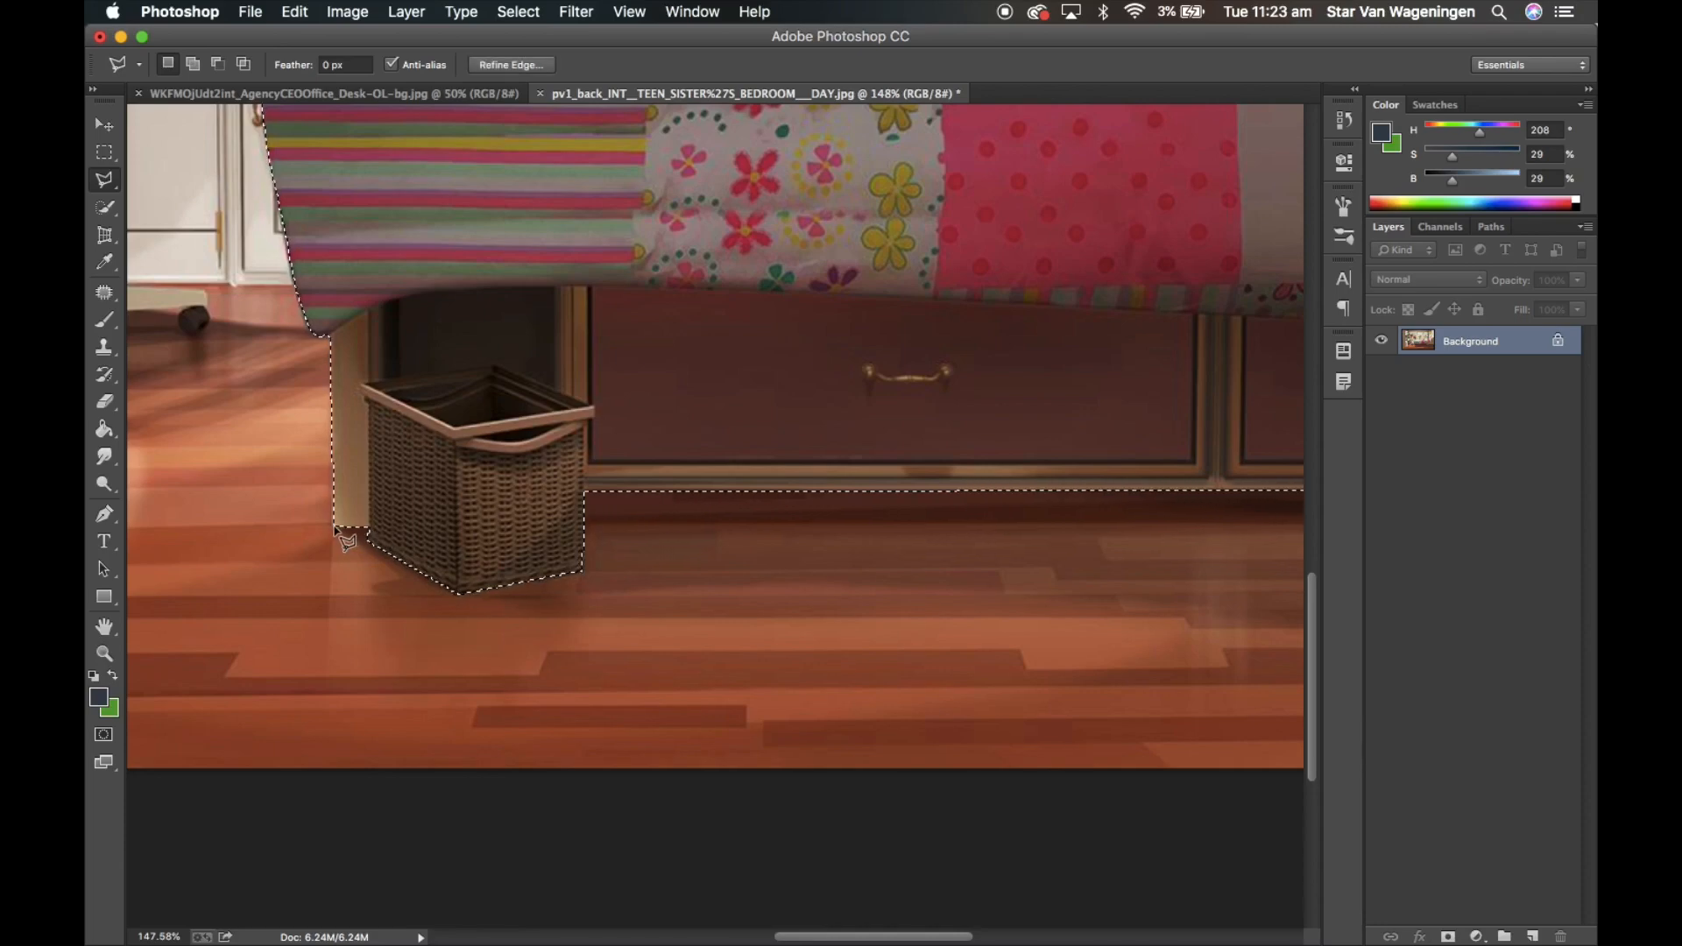
scroll(336, 531, "left", 5)
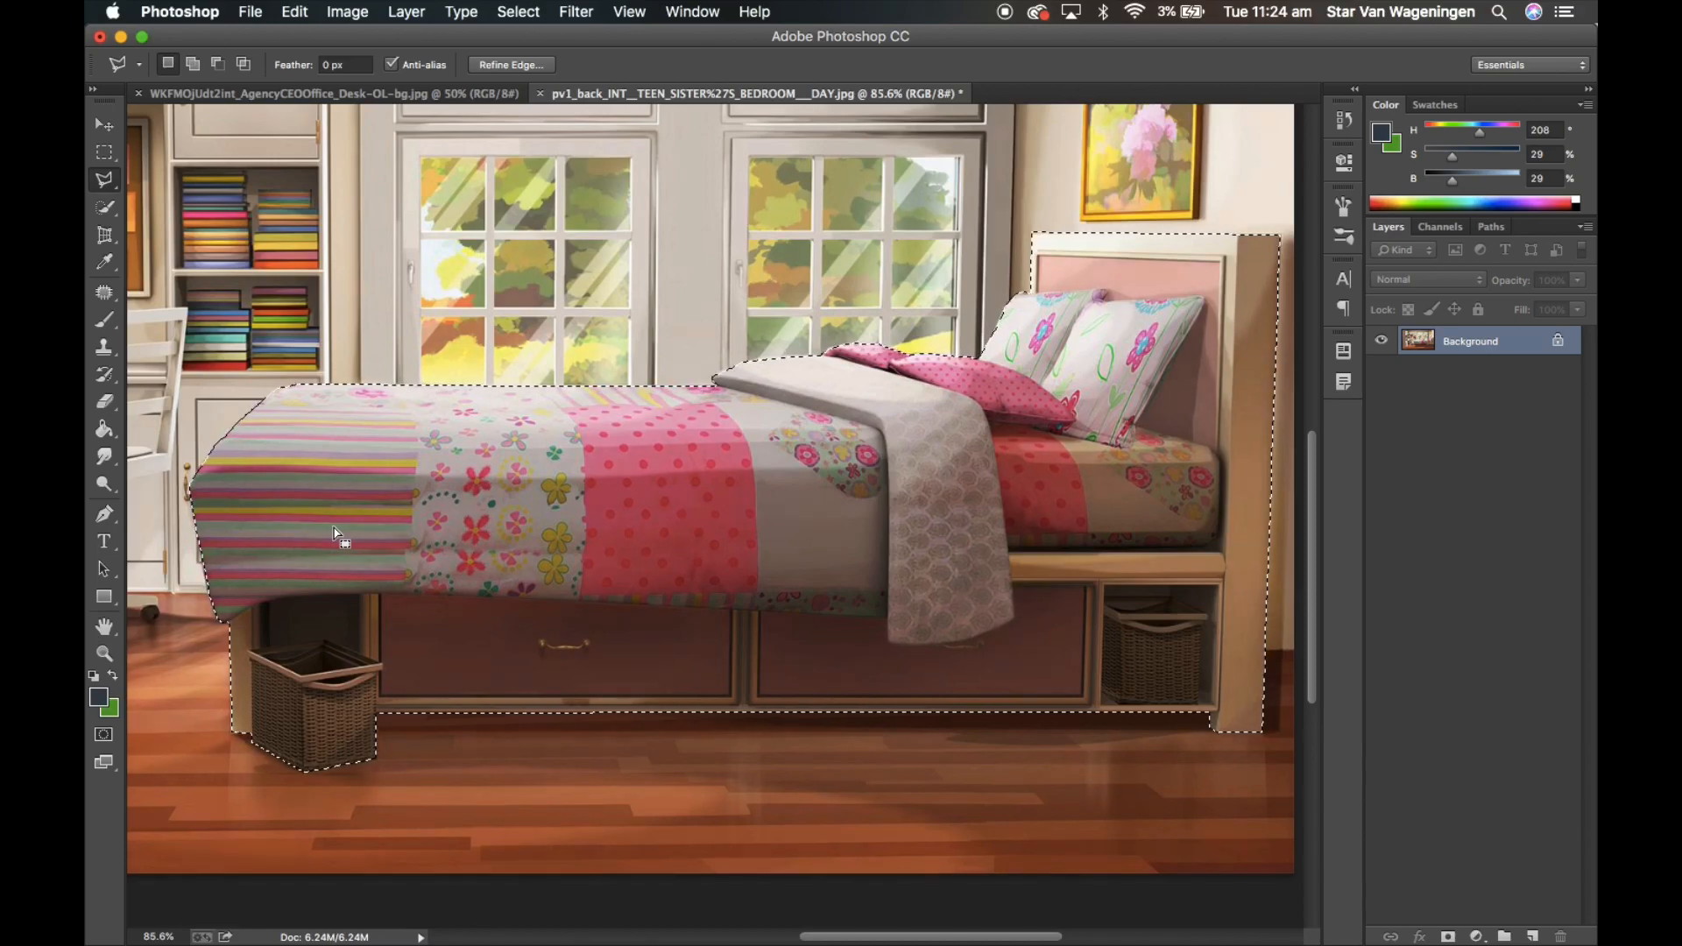
key("super+c")
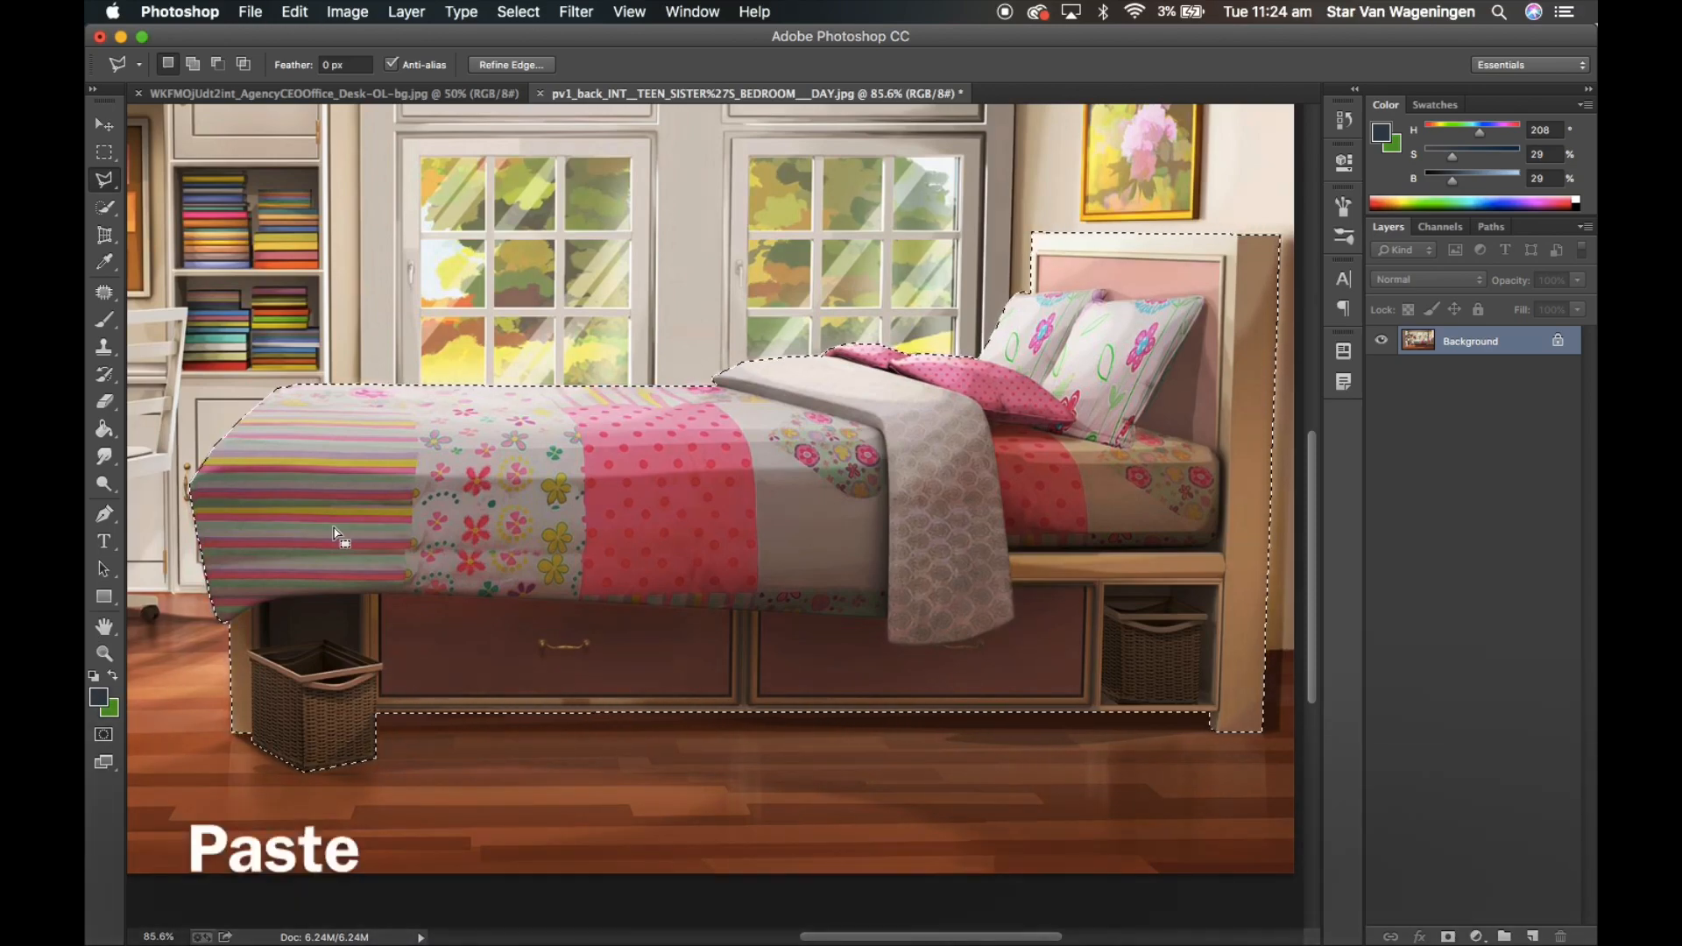
key("super+v")
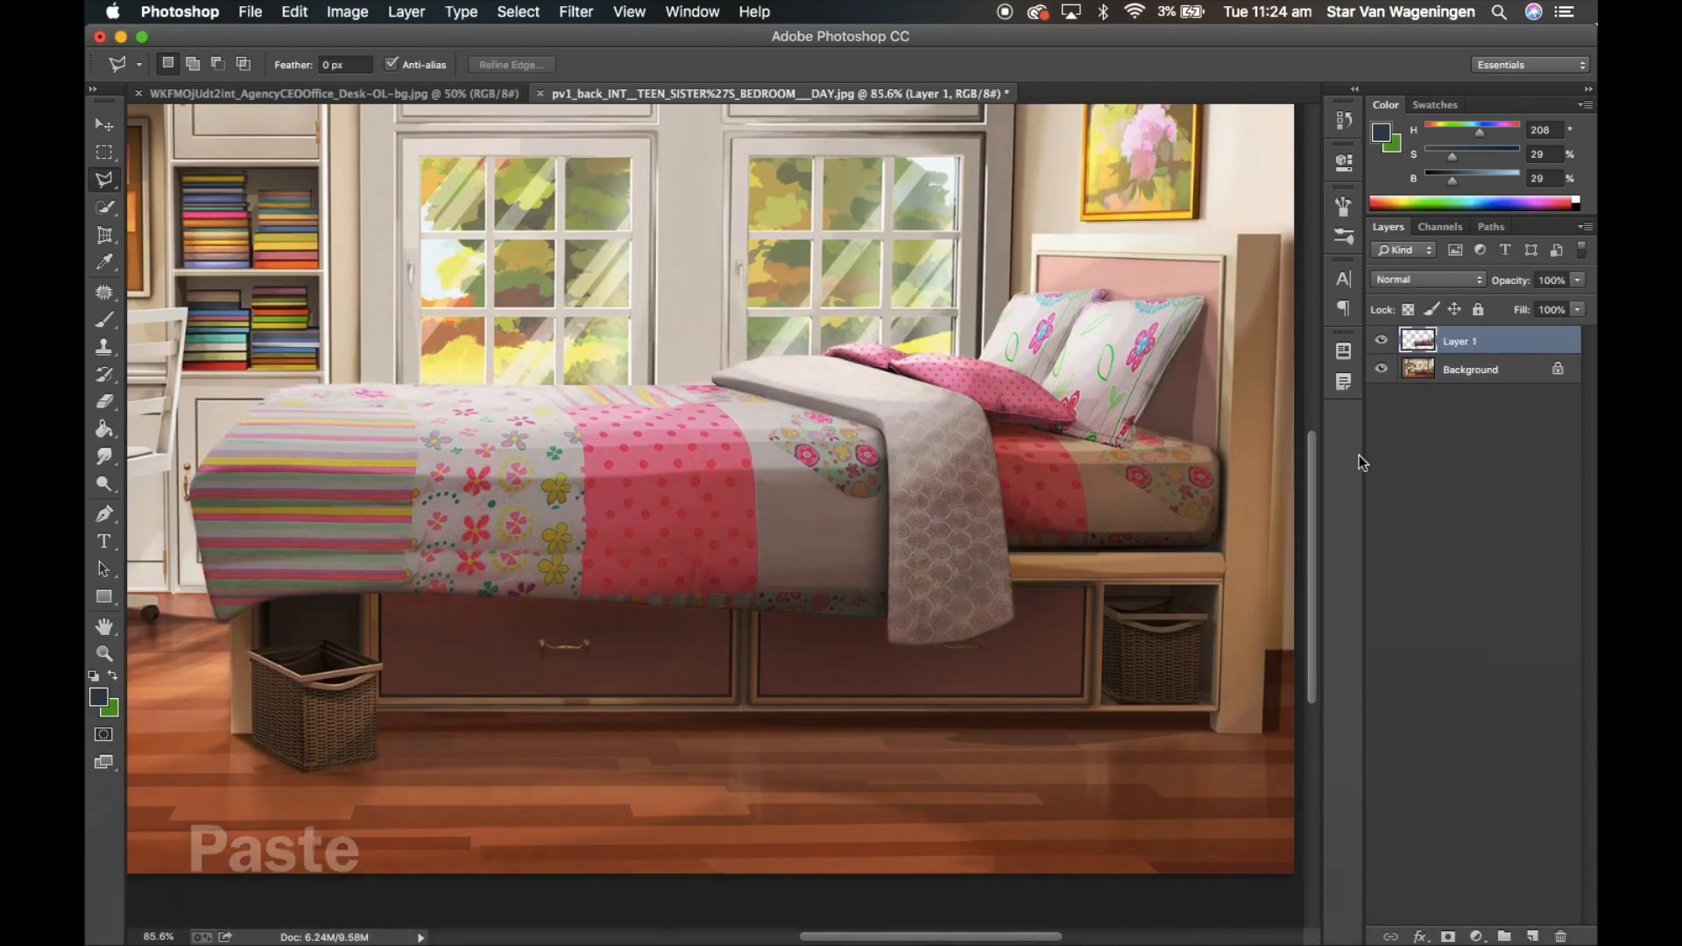
left_click(1381, 369)
scroll(234, 759, "down", 5)
scroll(235, 758, "up", 2)
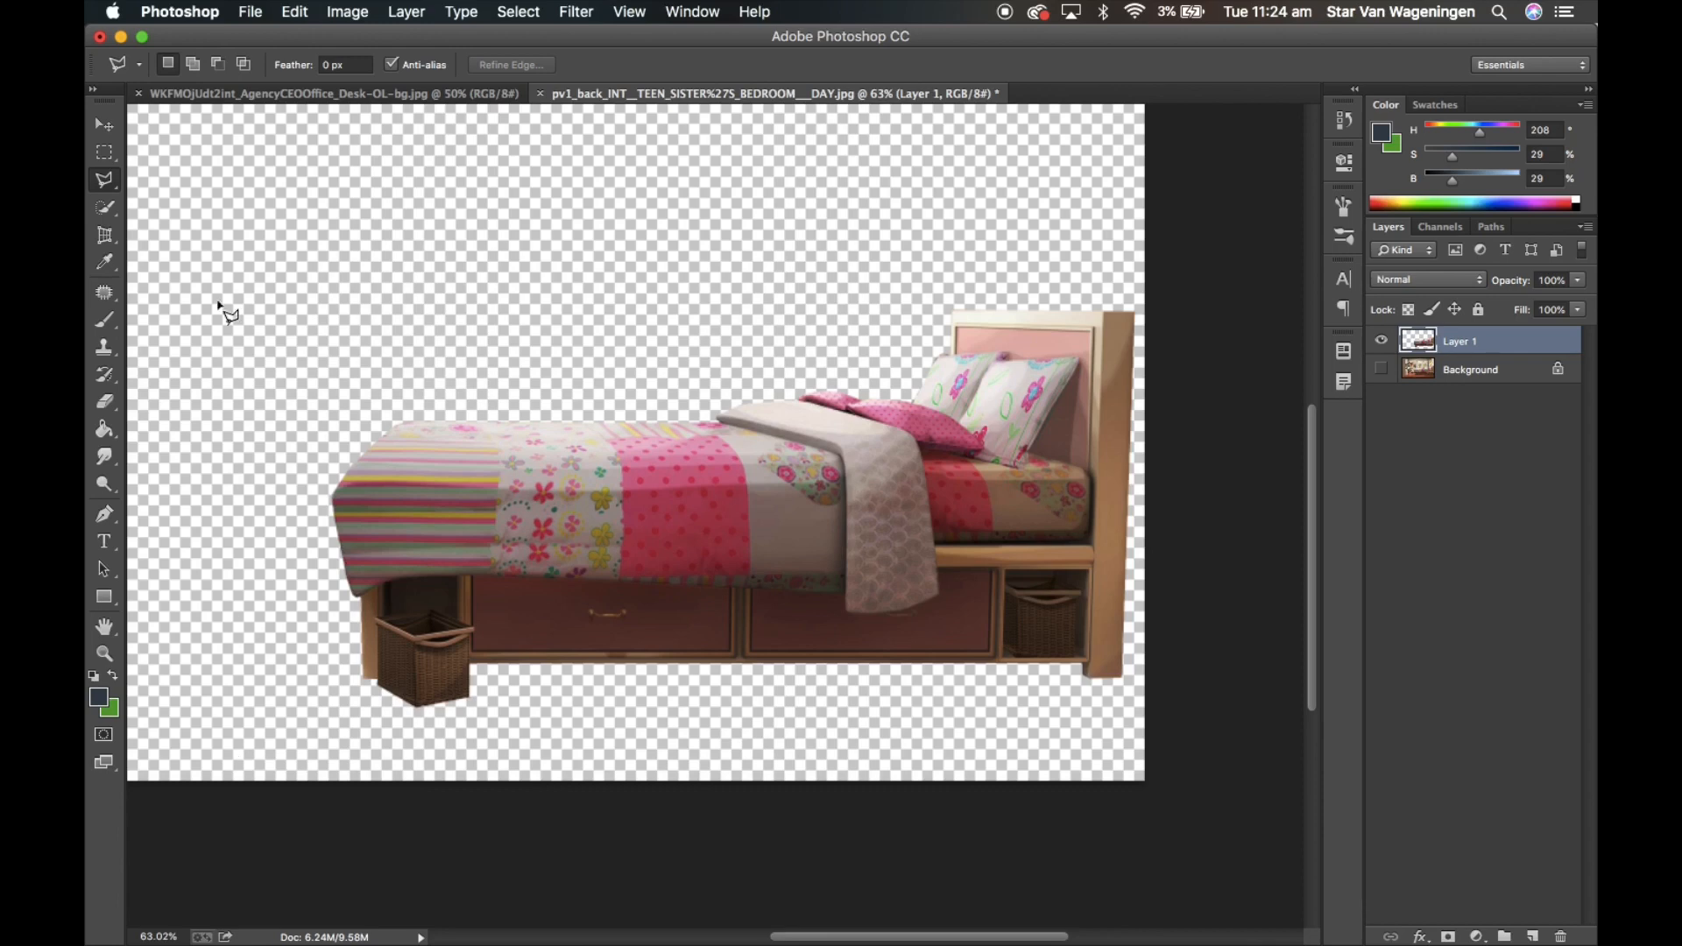
Save the cut-out bed as a PNG named PINK BED in Downloads, with Smallest / Slow compression and no interlacing.
left_click(252, 12)
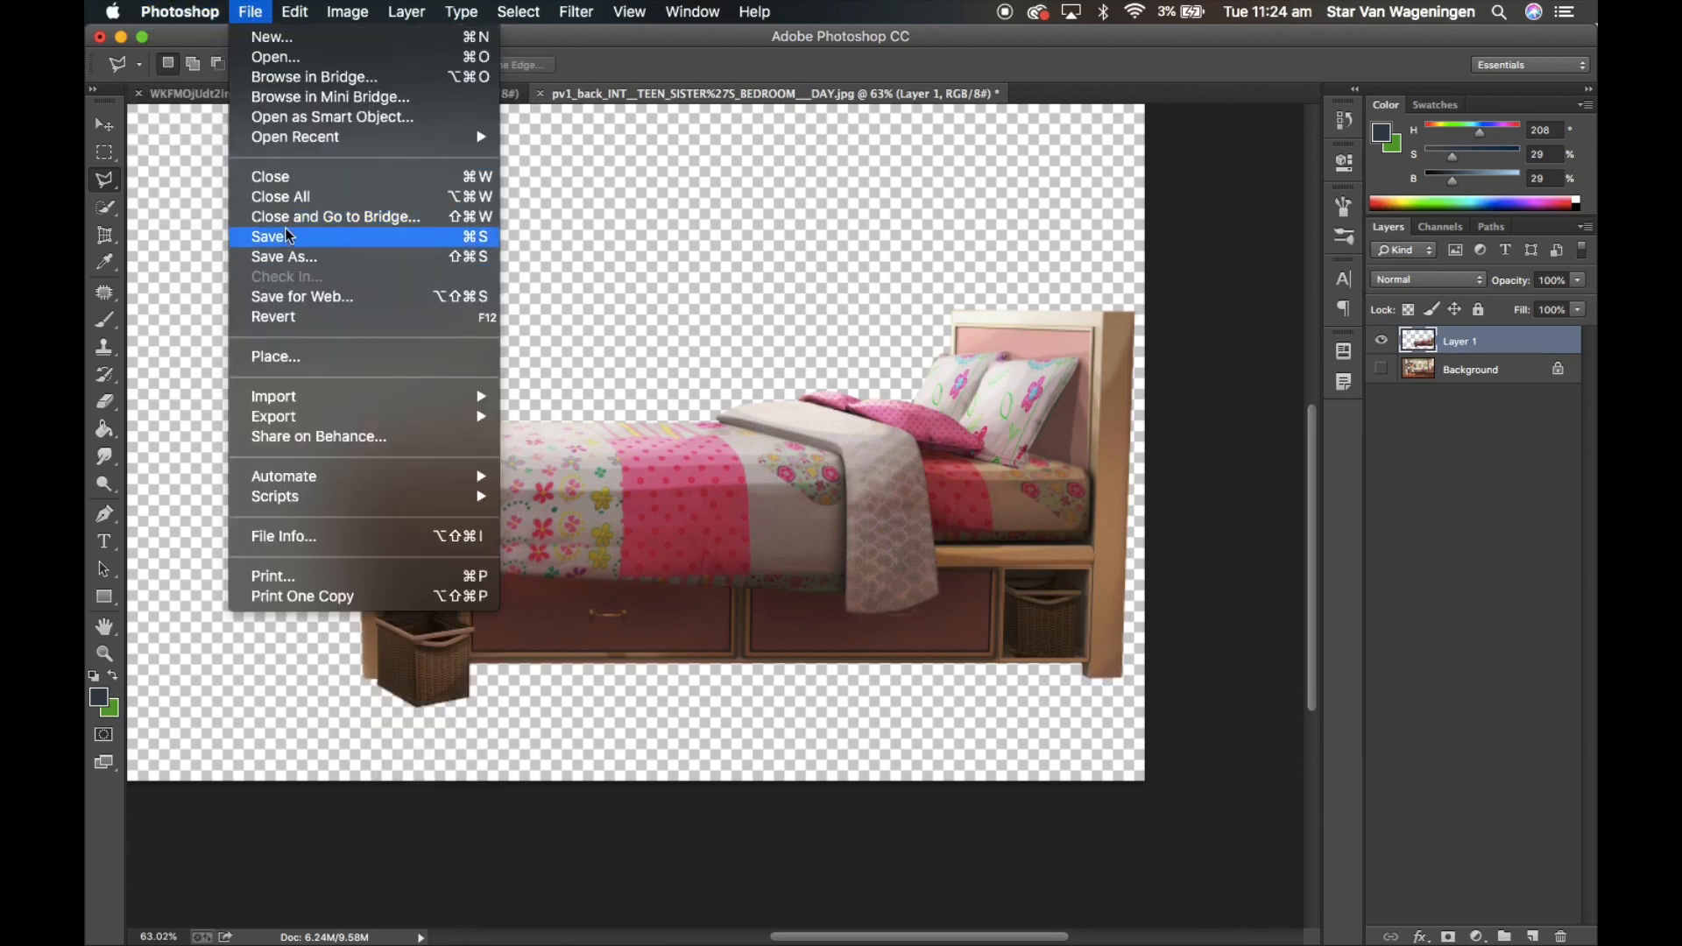
left_click(292, 257)
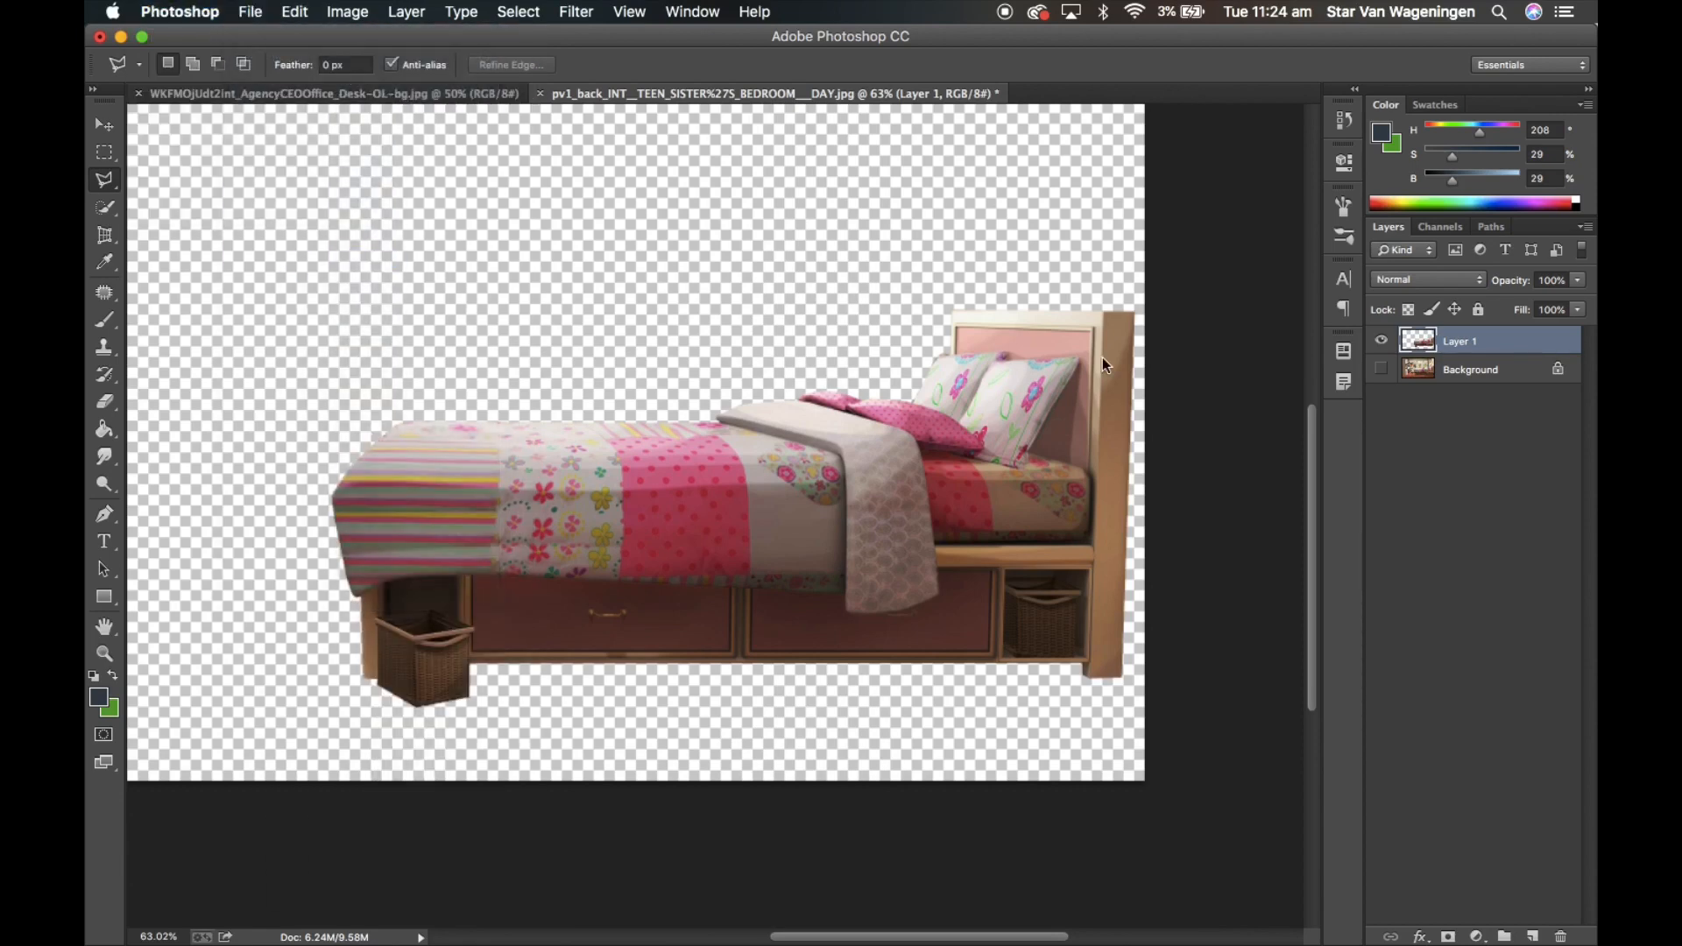
key("BackSpace")
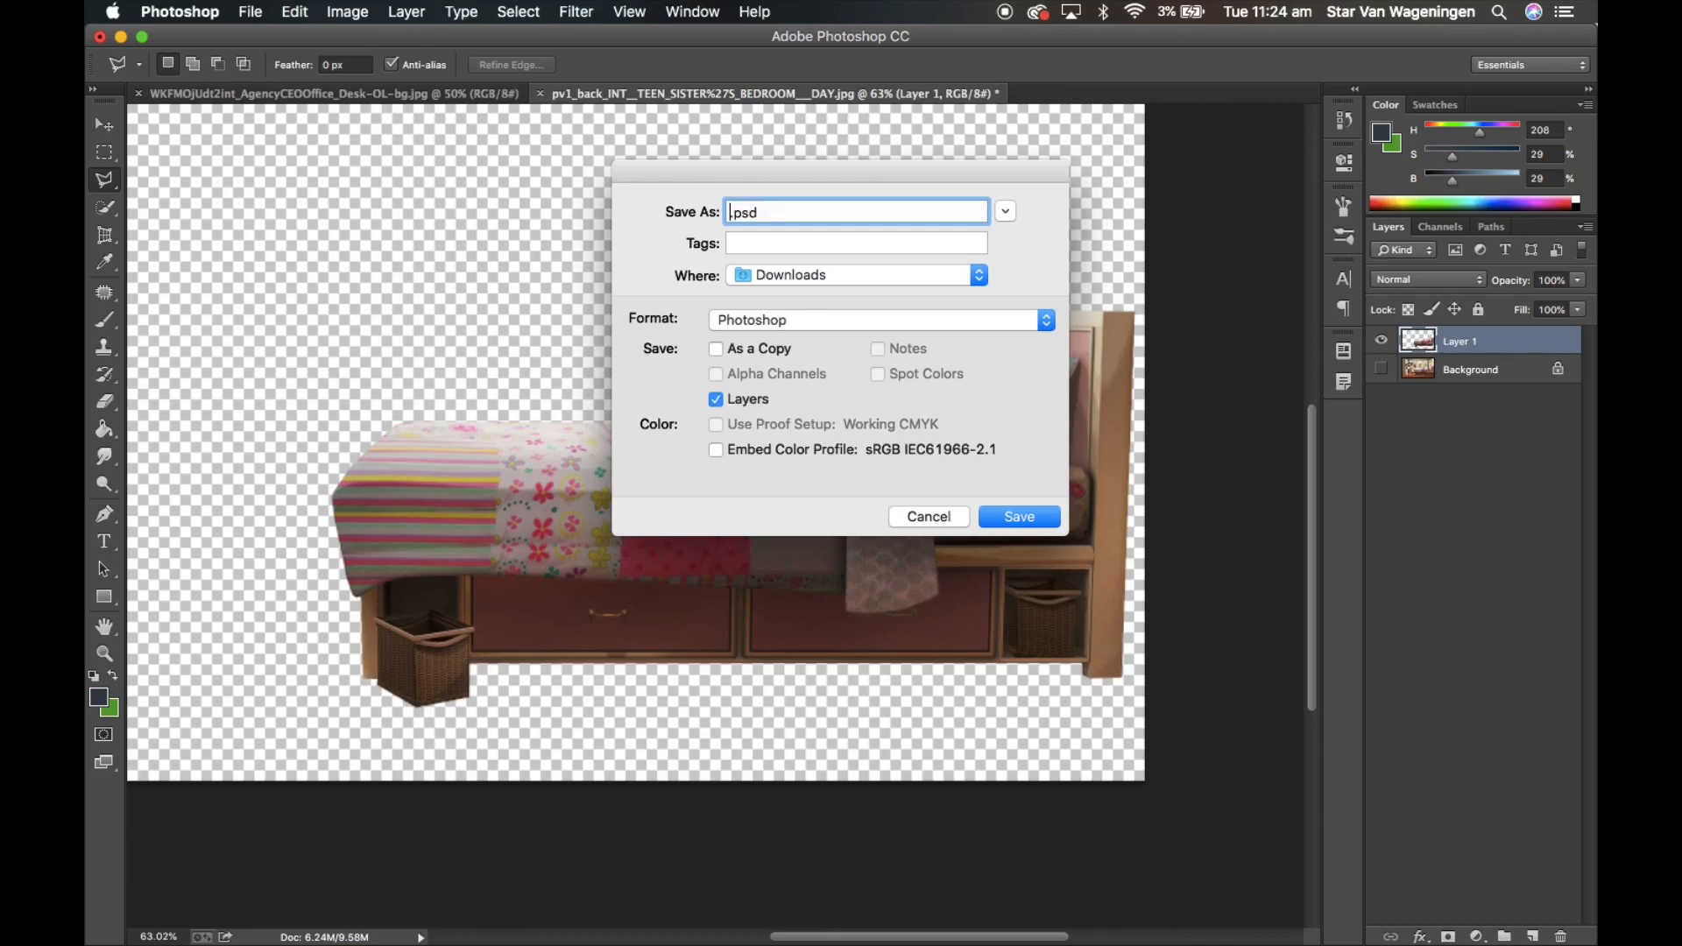
type("PINK BED")
left_click(1002, 322)
left_click(907, 585)
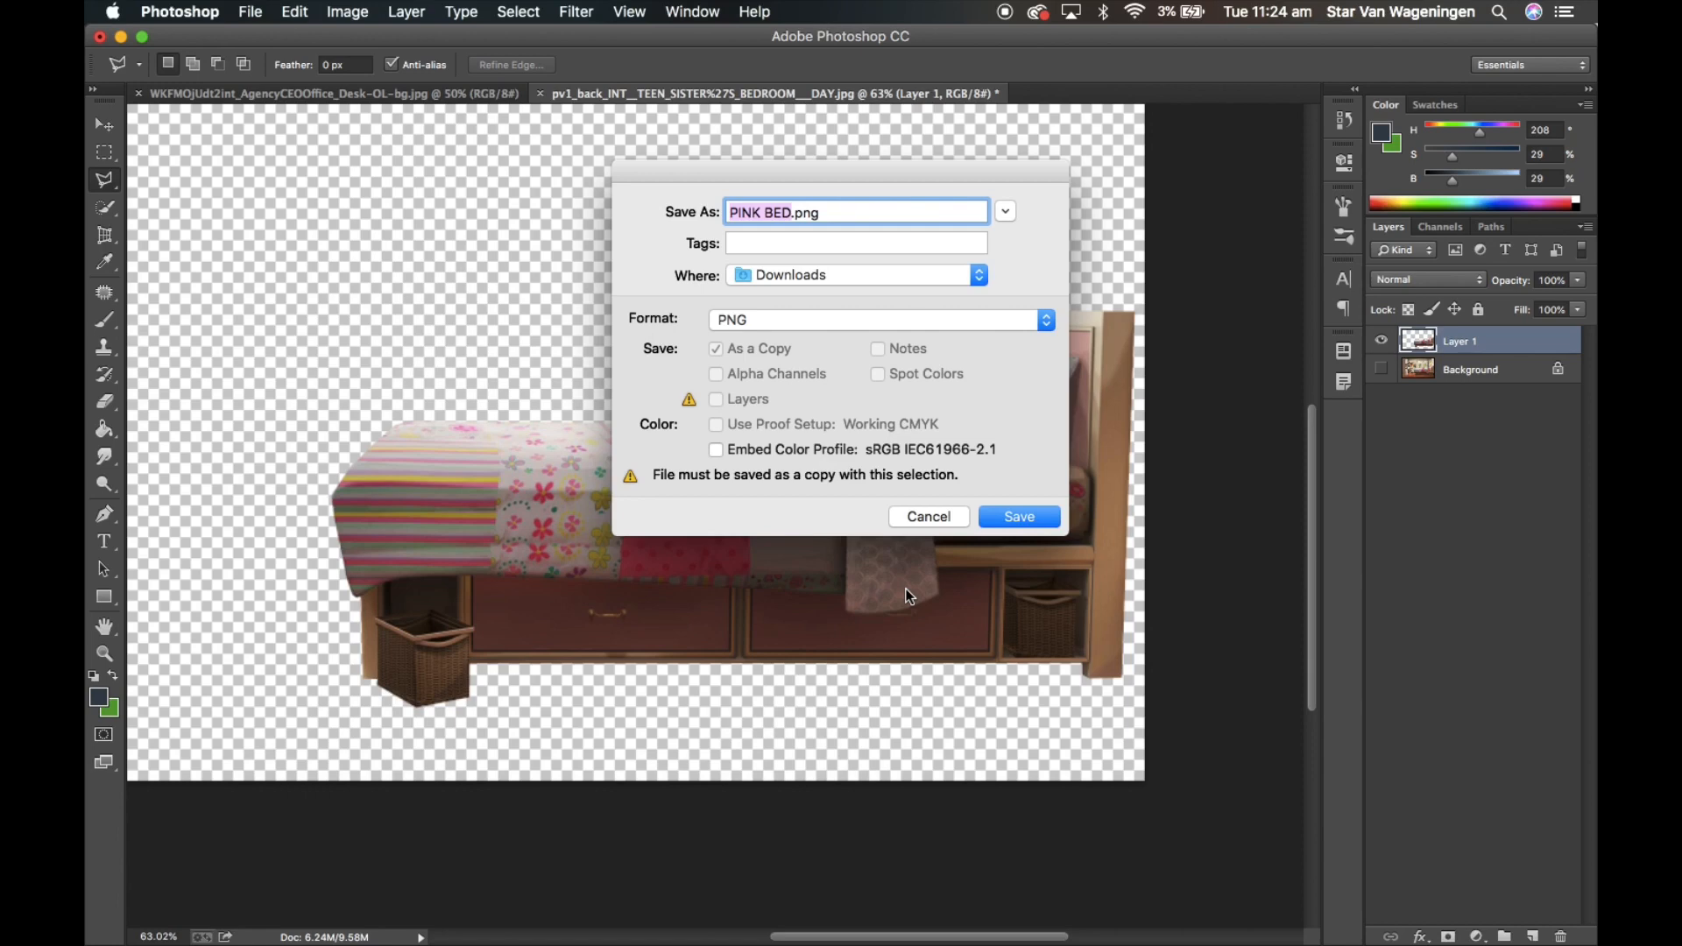
left_click(1010, 519)
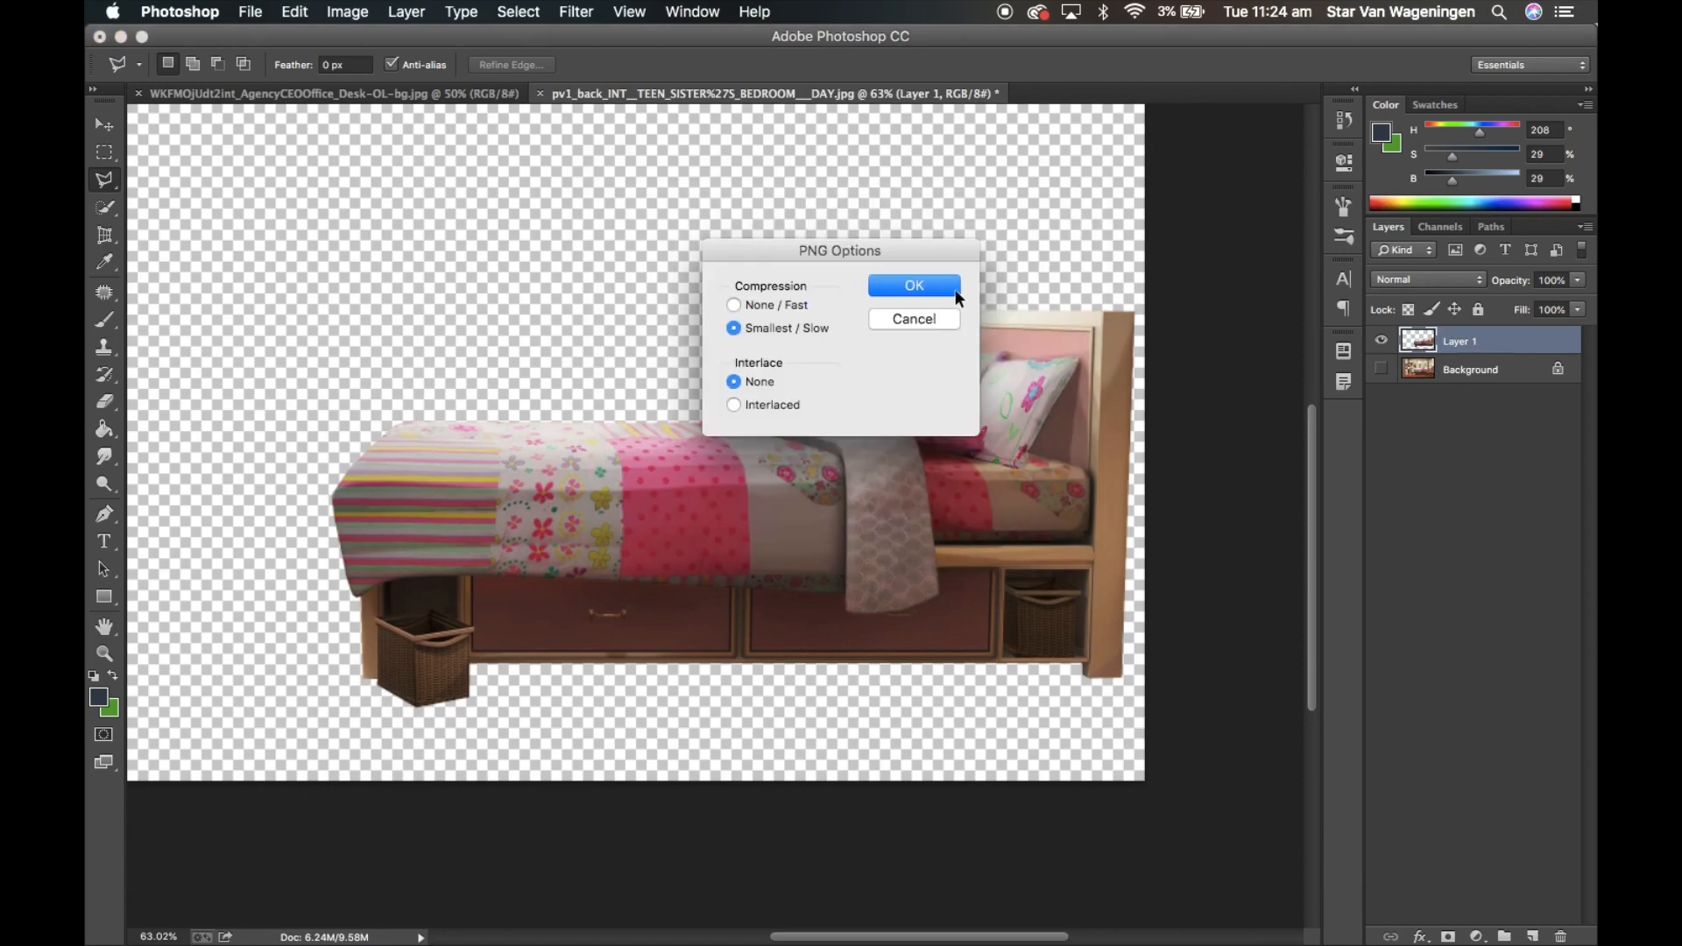
left_click(933, 287)
Switch to the CEO office document and place the PINK BED image from Finder into it.
left_click(382, 95)
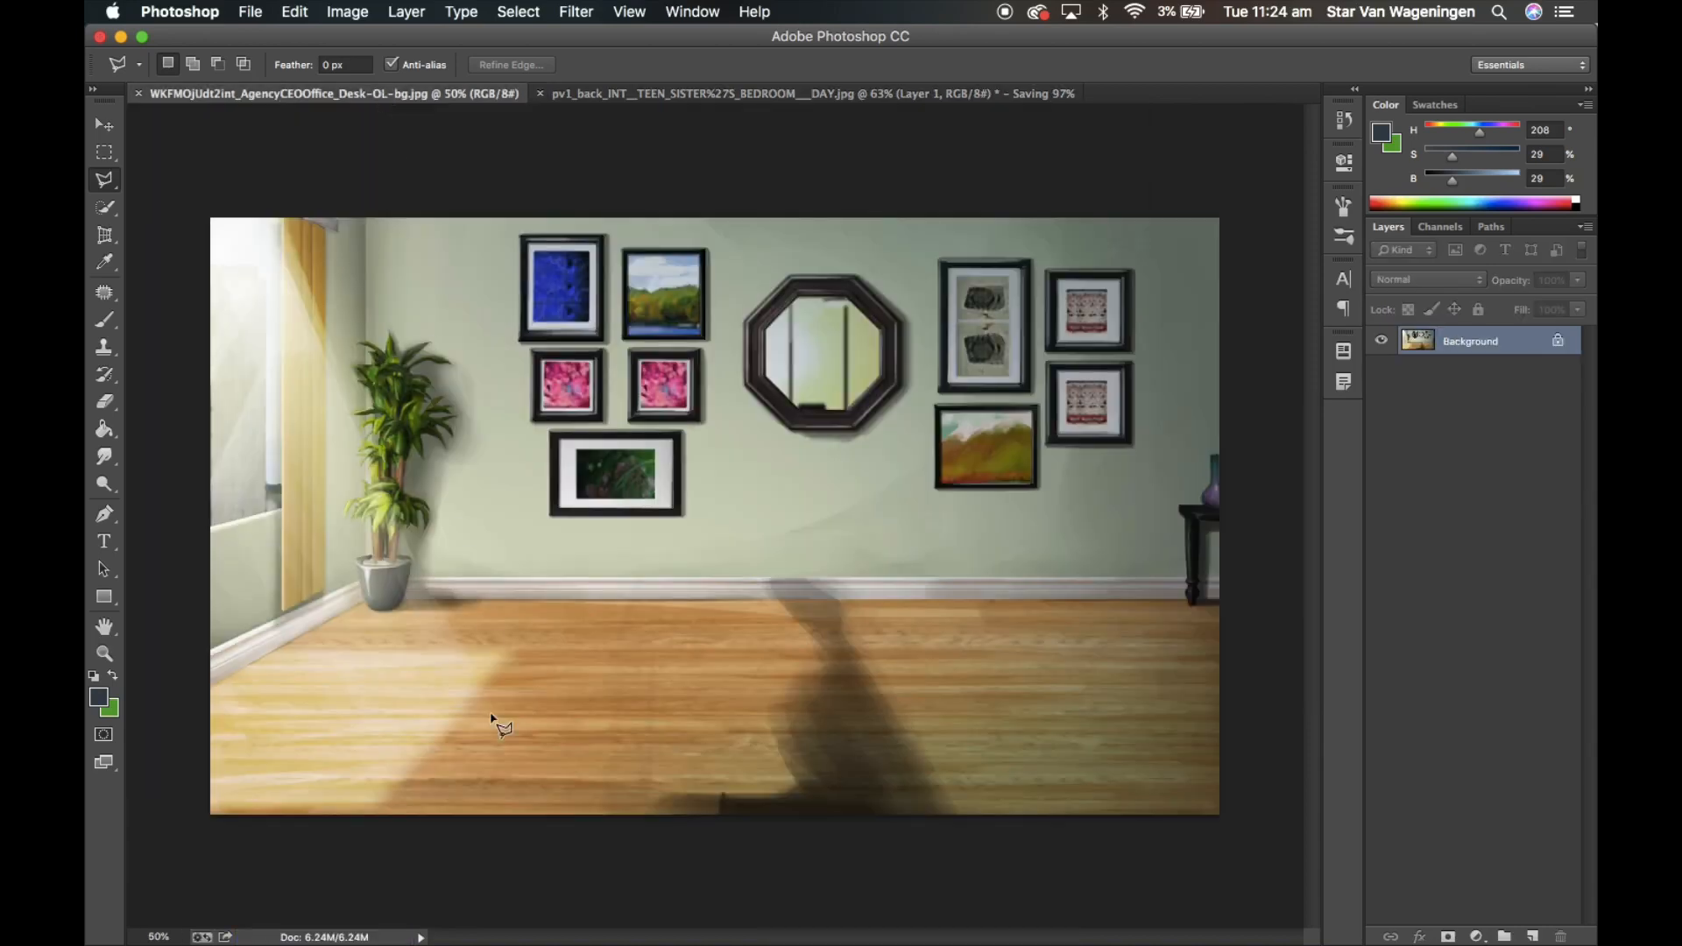
mouse_move(362, 942)
left_click(285, 917)
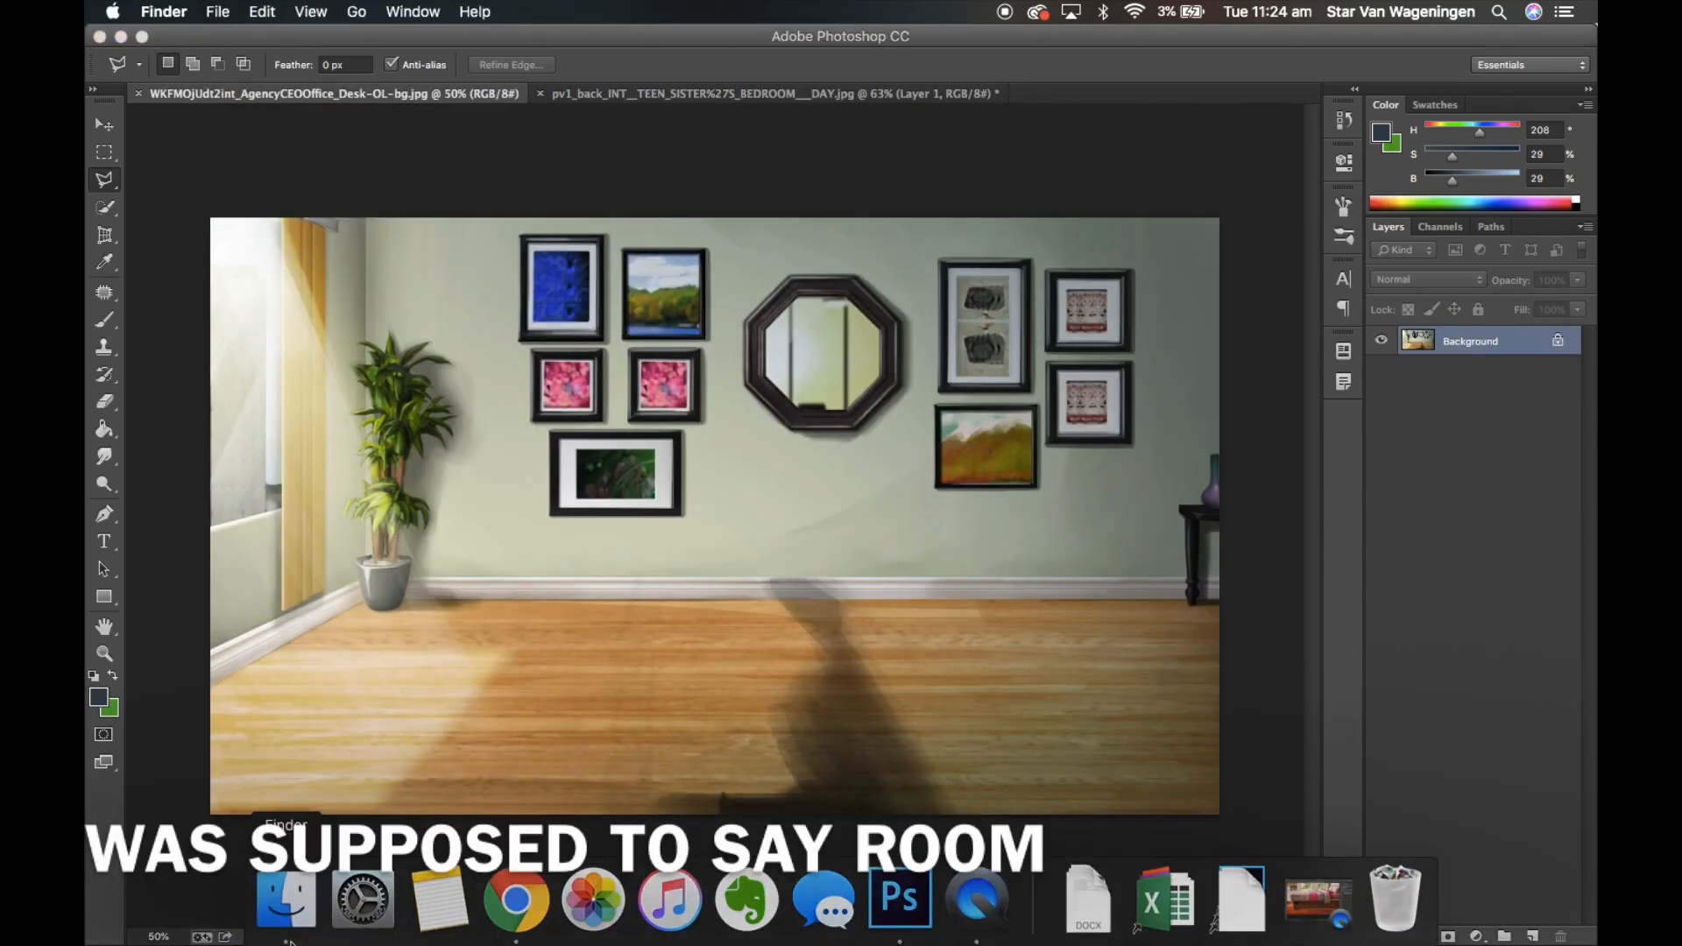
left_click(573, 293)
left_click_drag(724, 257, 613, 729)
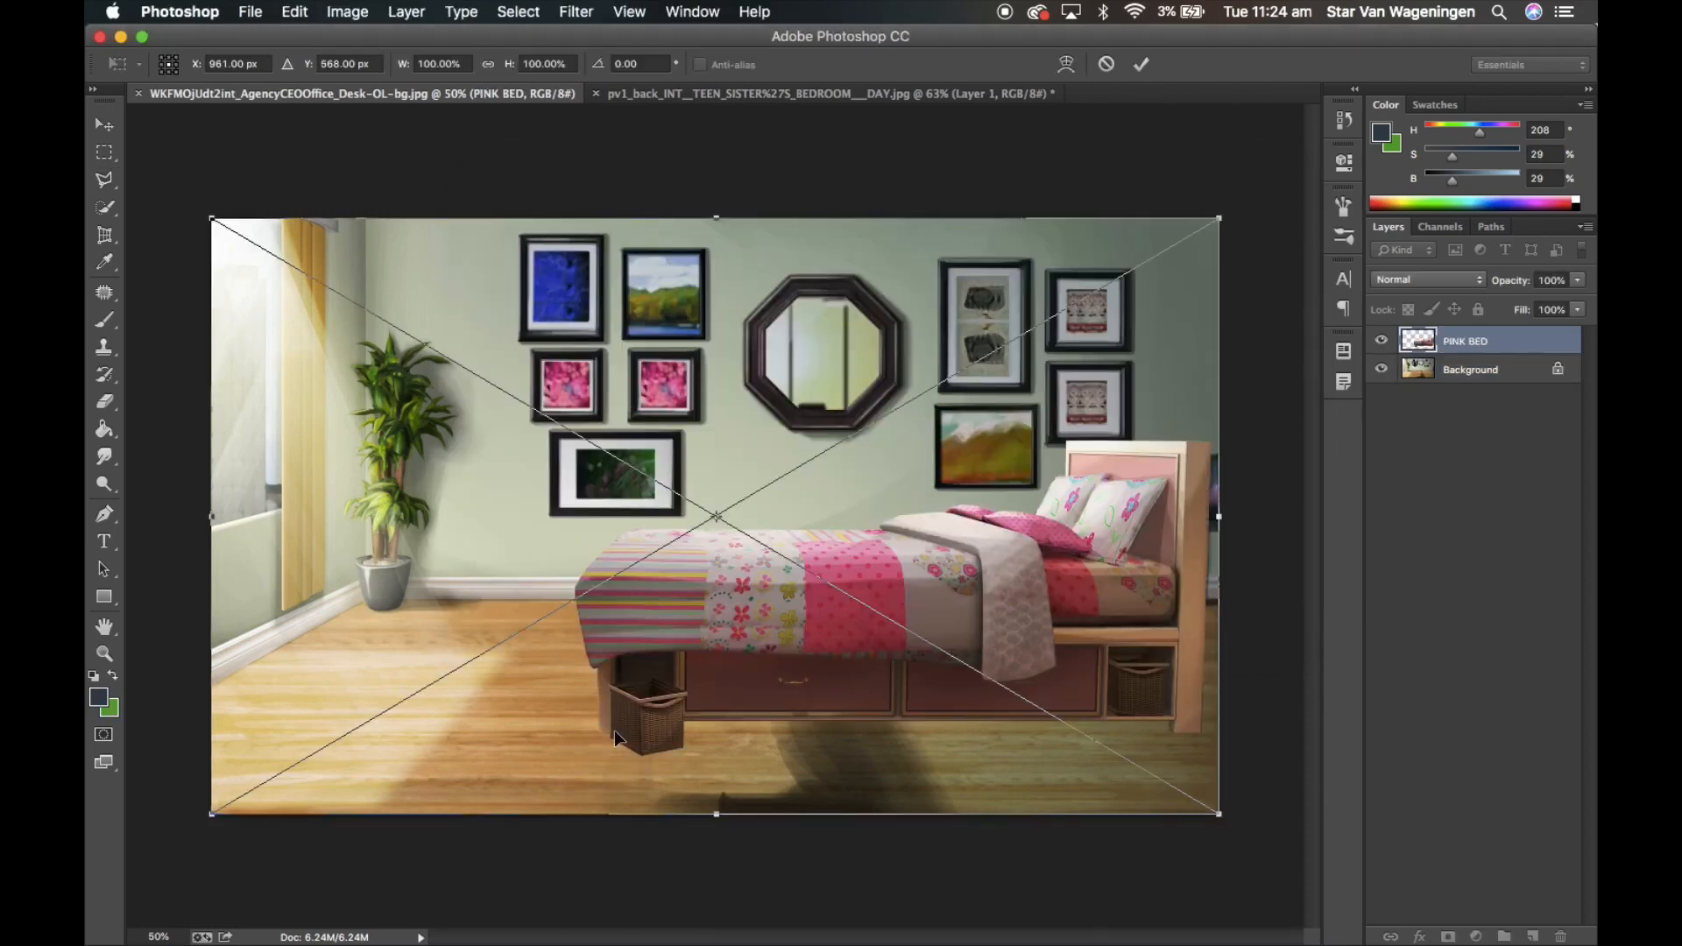
Flip the placed bed horizontally so its headboard faces the window side of the room.
left_click(249, 11)
mouse_move(294, 11)
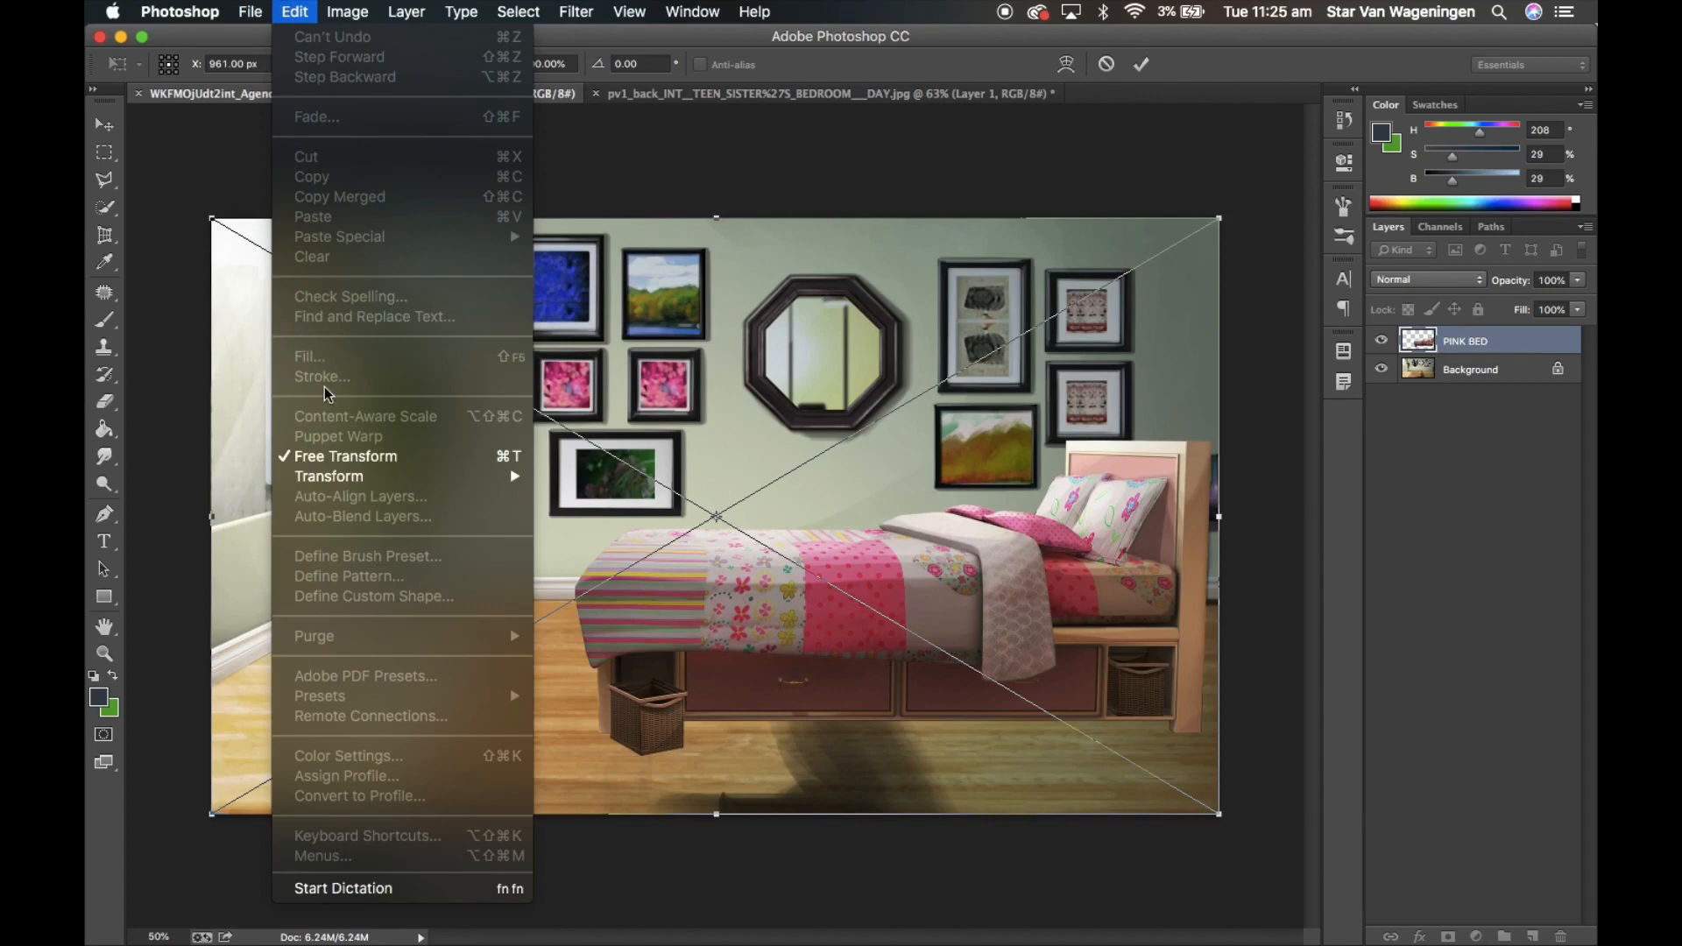
mouse_move(403, 485)
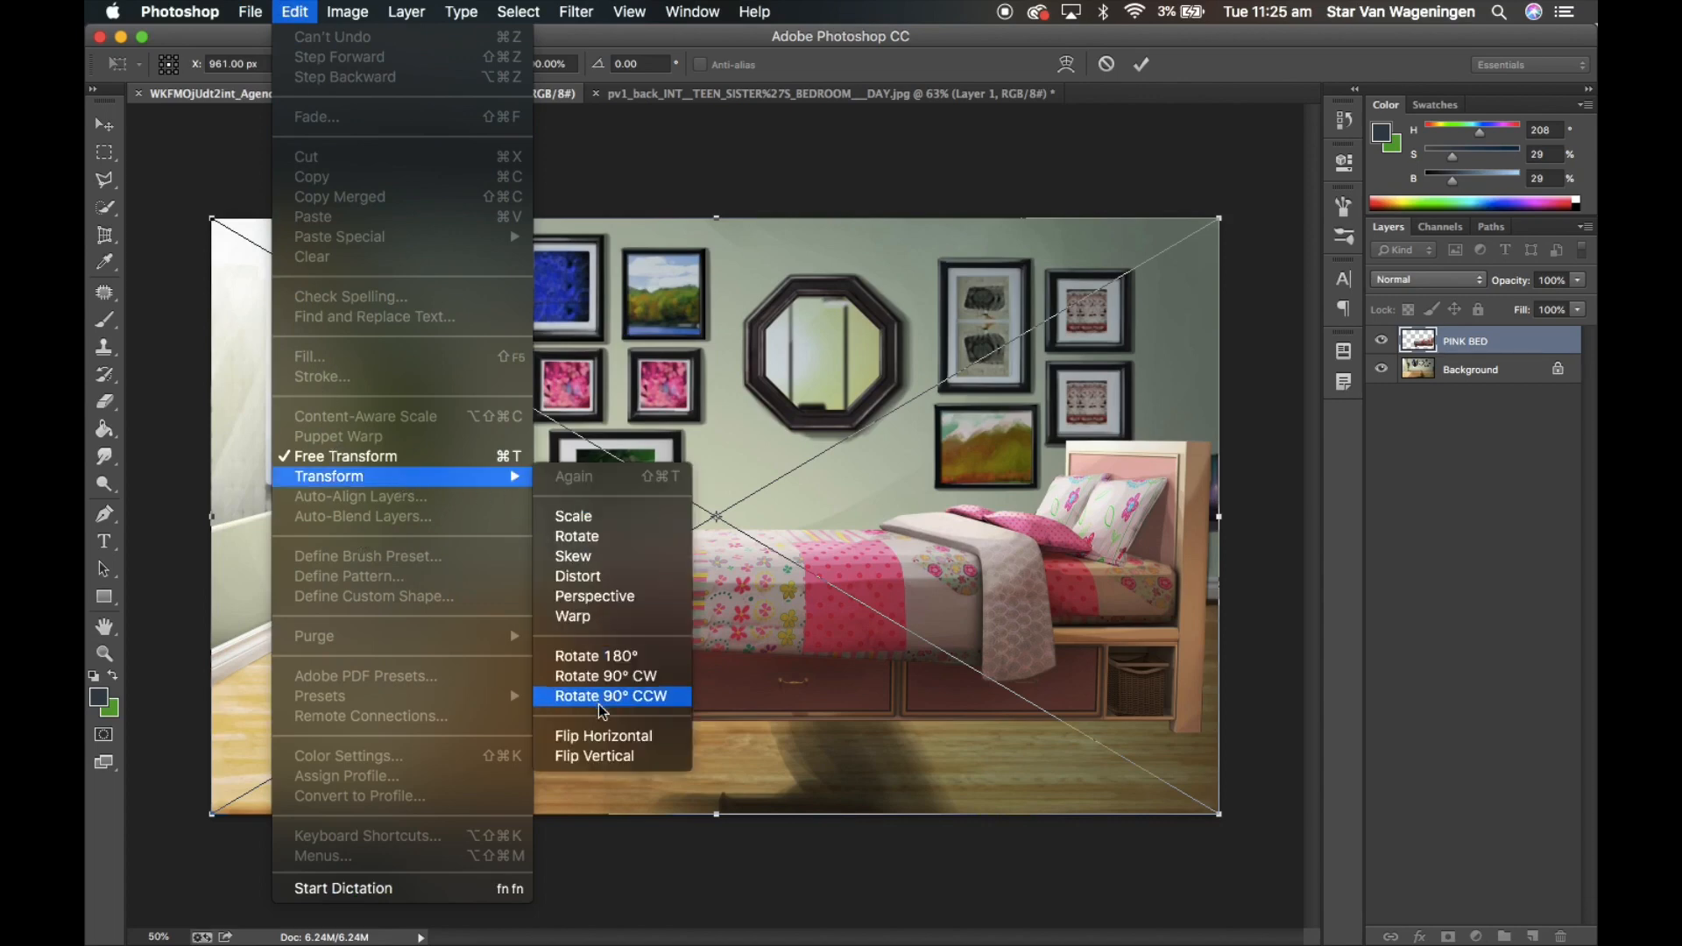
left_click(603, 741)
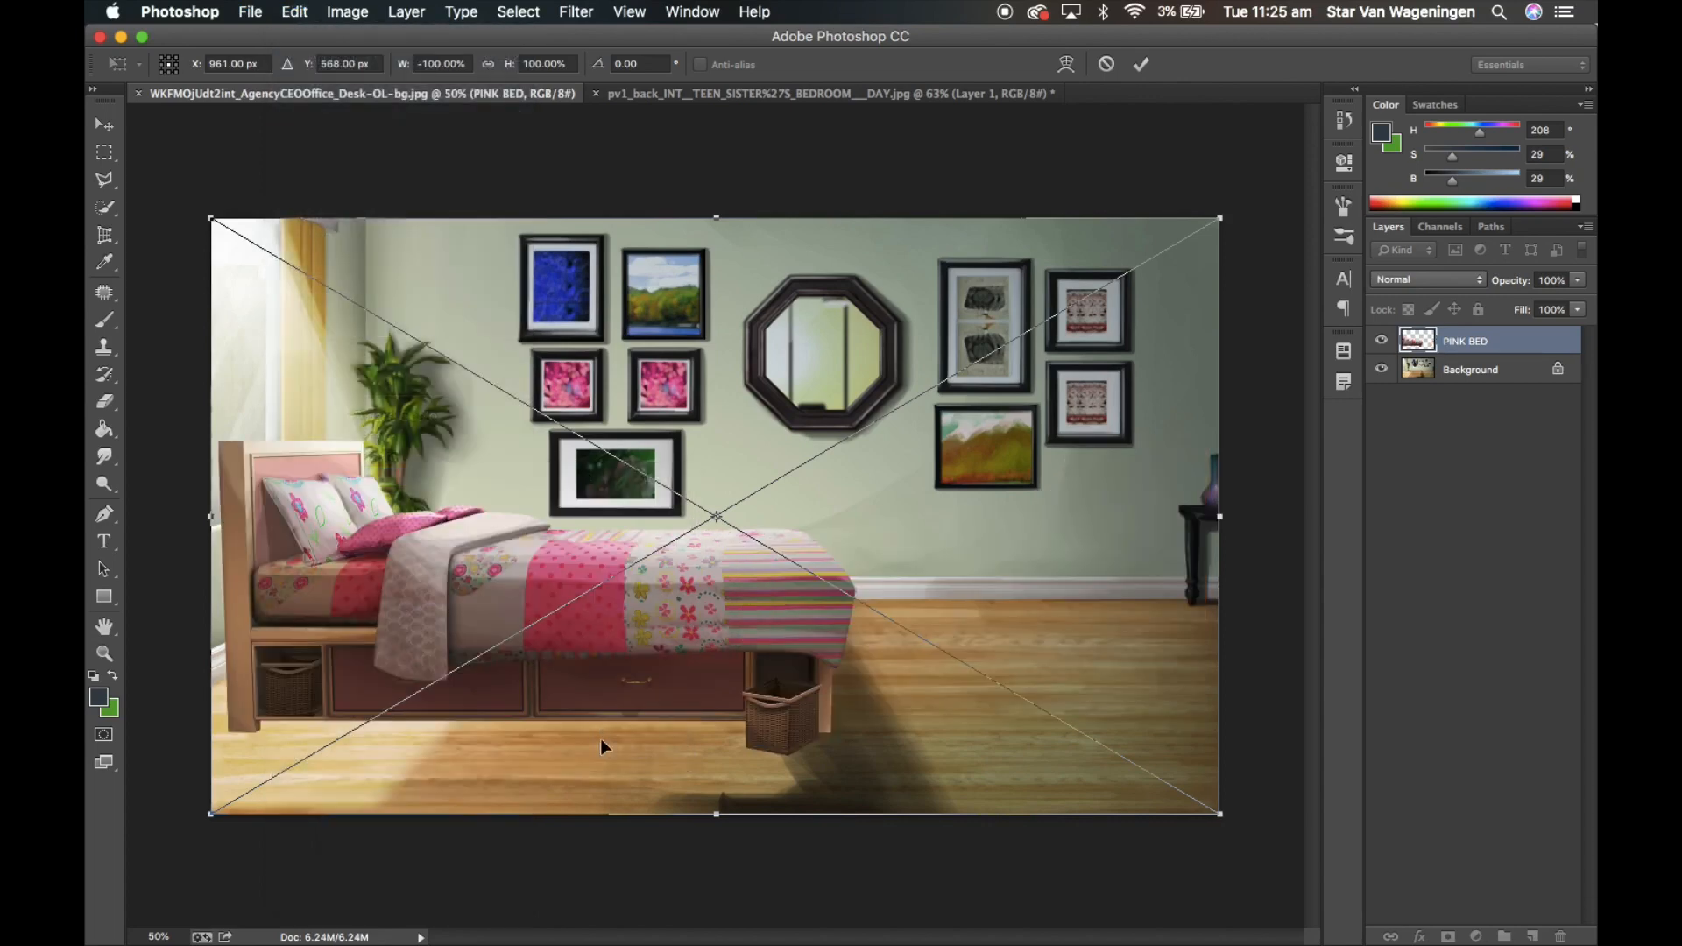
Move the bed up toward the back wall, to about Y 496 px, and commit the placement.
left_click_drag(419, 655, 415, 615)
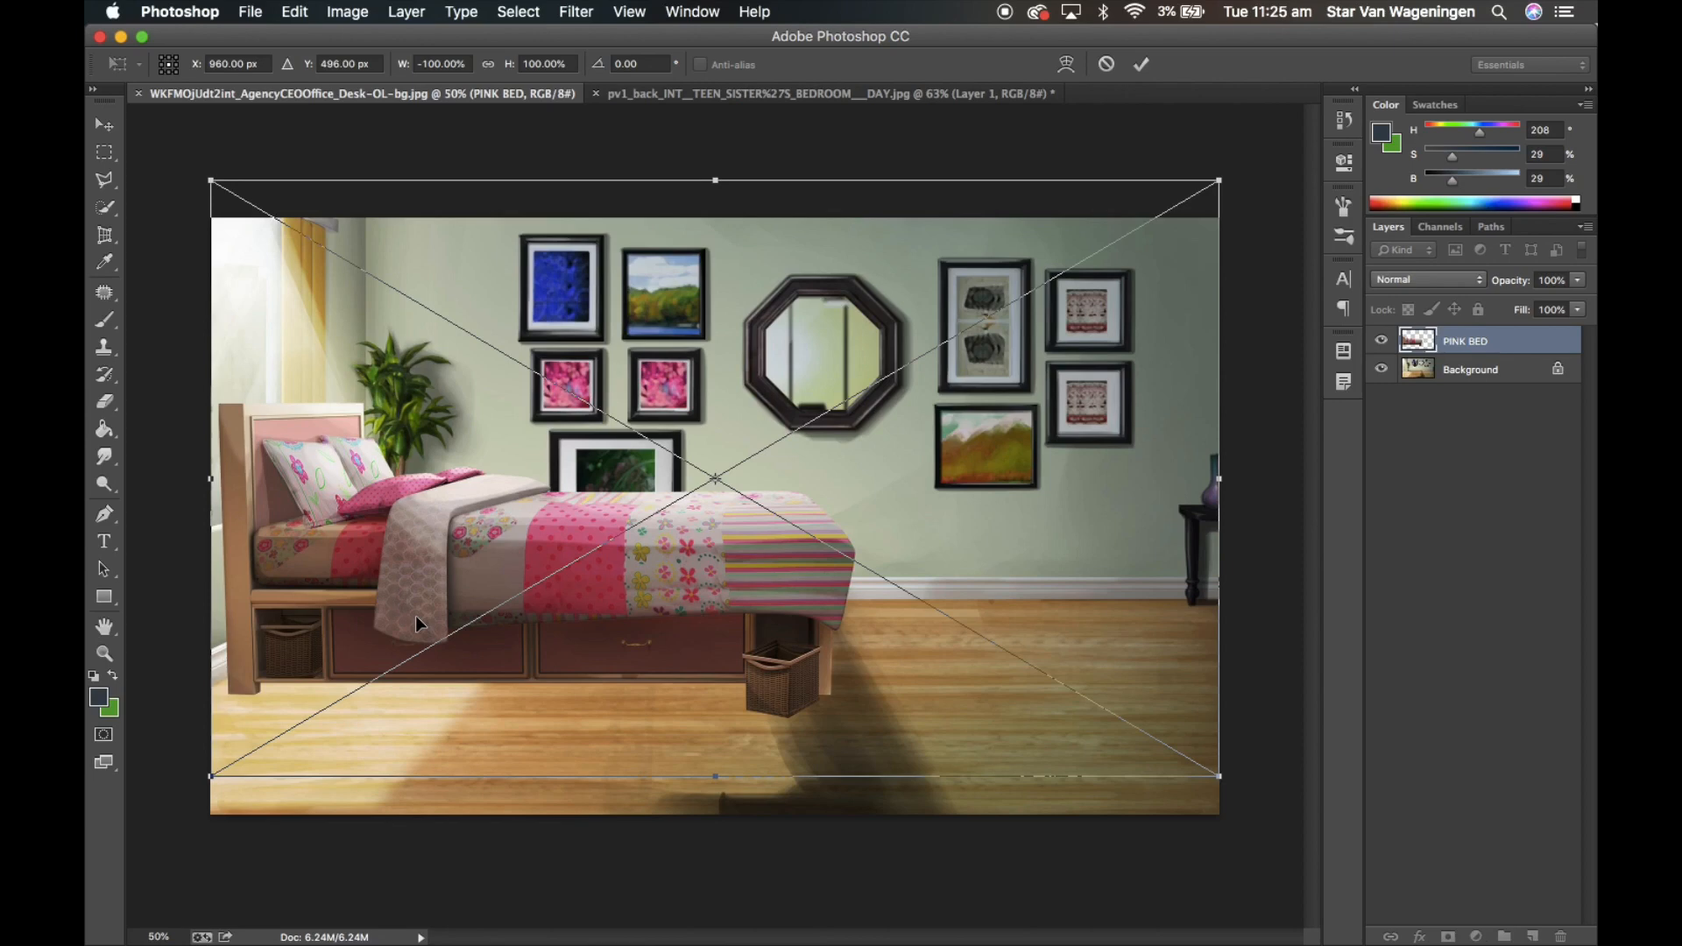
left_click(104, 124)
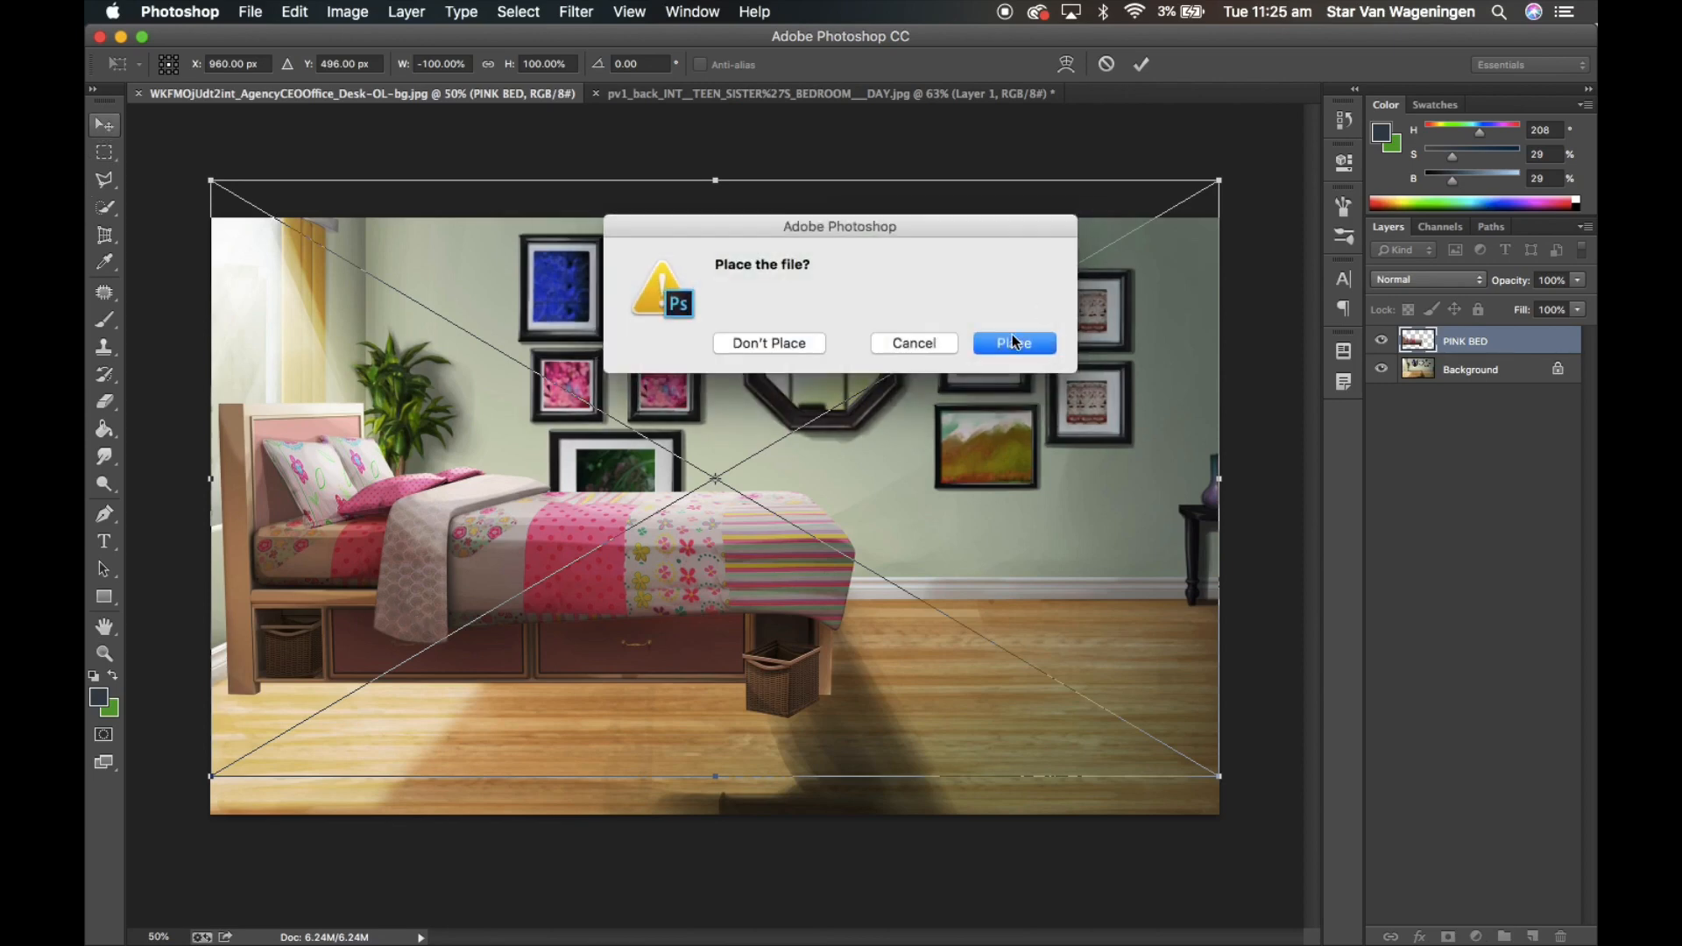
left_click(1014, 341)
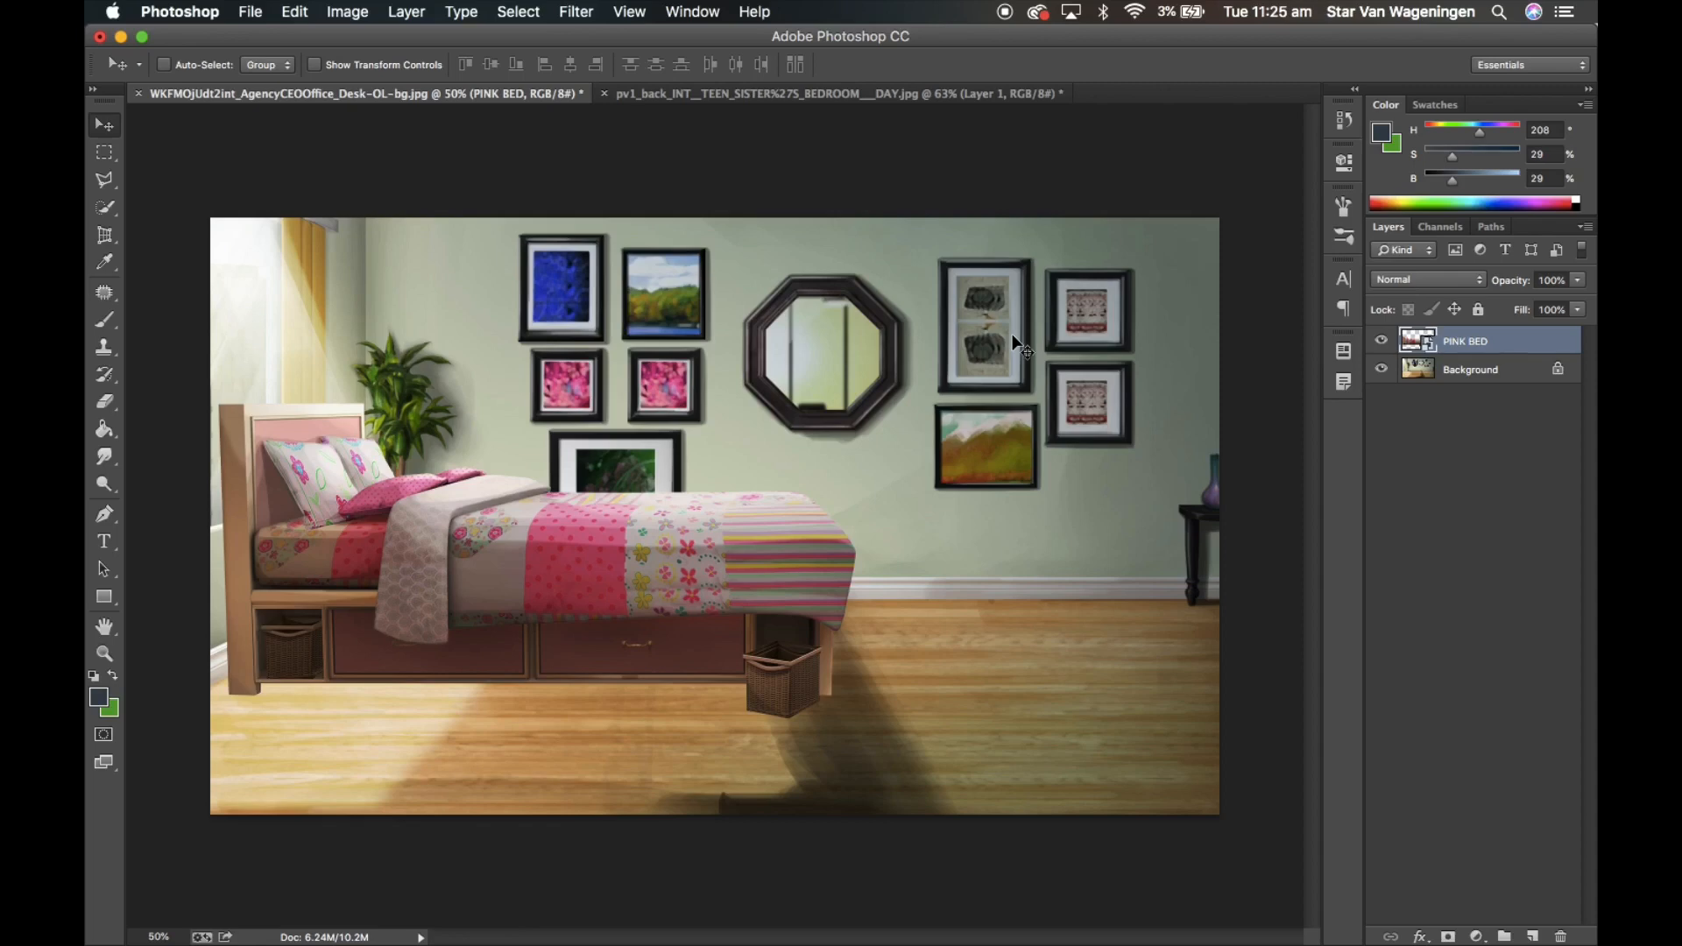
Darken the floor along the bed's base on the Background layer, using the Burn tool with a 67 px brush.
left_click(106, 484)
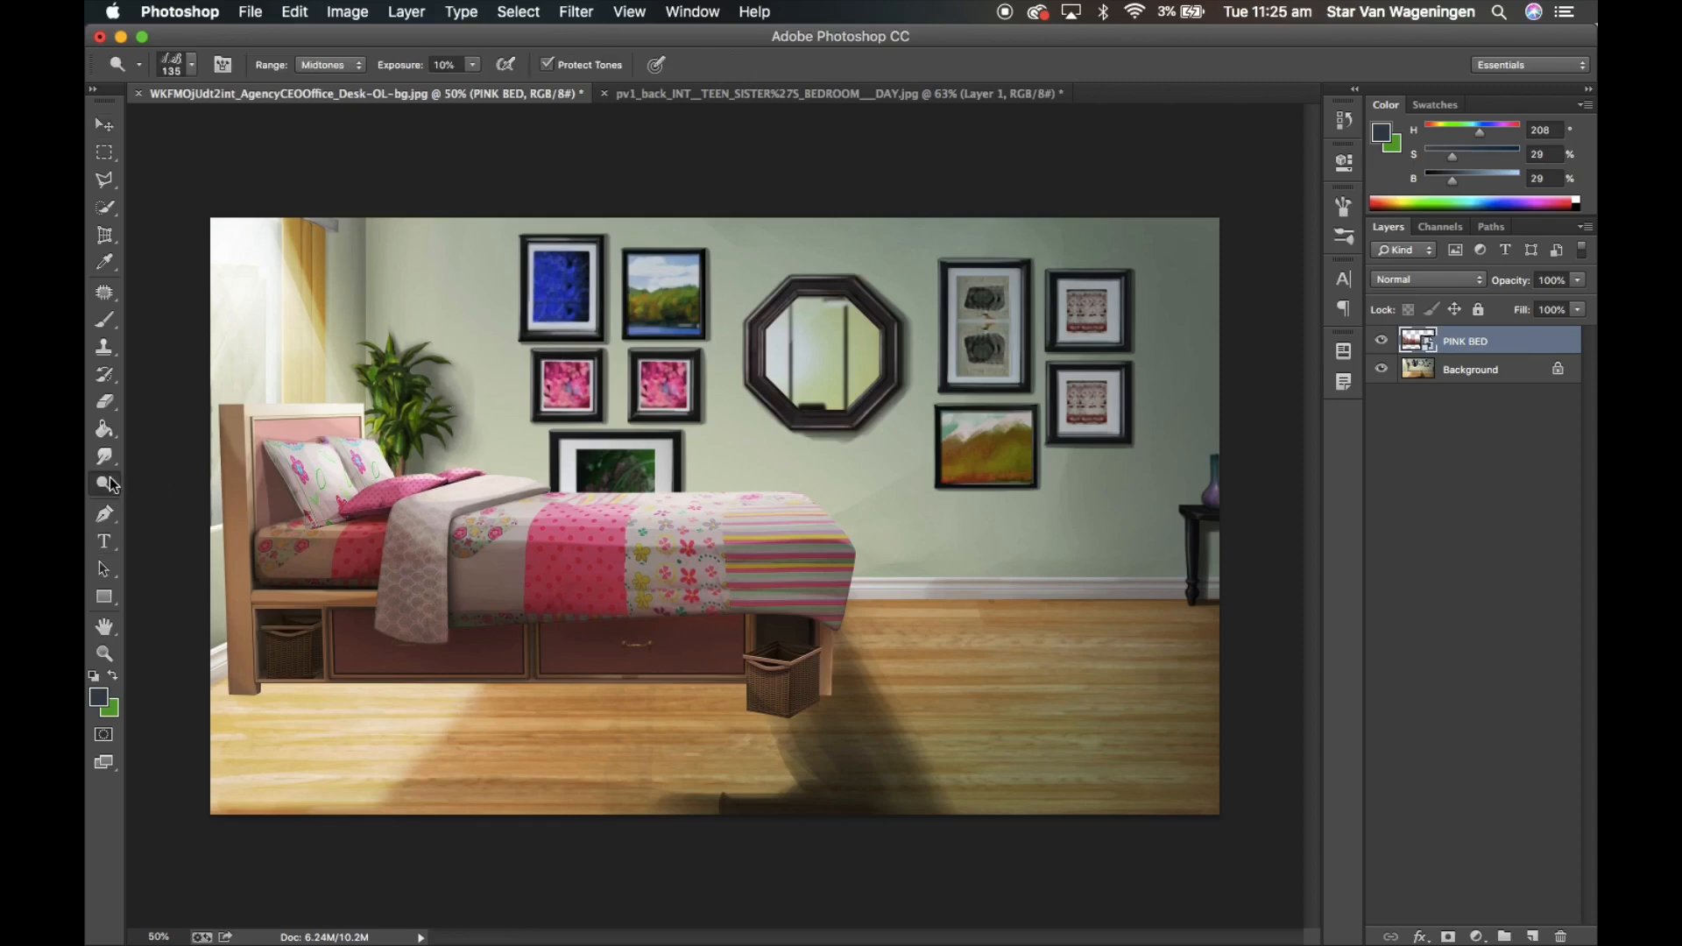
right_click(106, 483)
left_click(175, 501)
left_click(1469, 371)
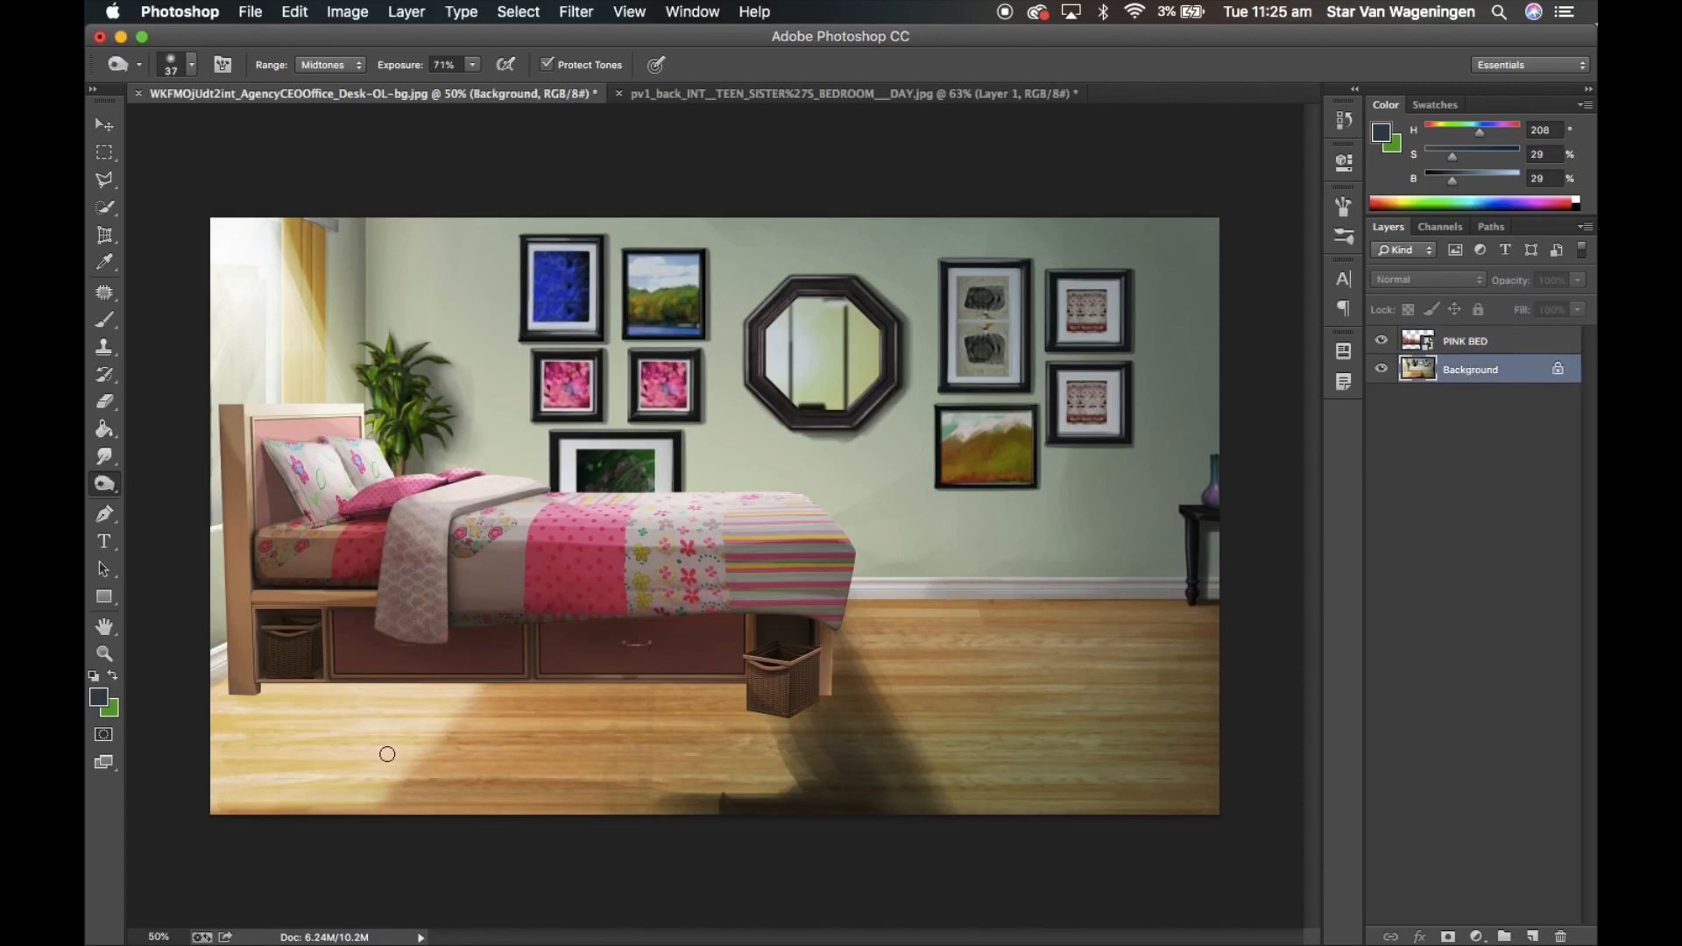
right_click(363, 774)
left_click(517, 718)
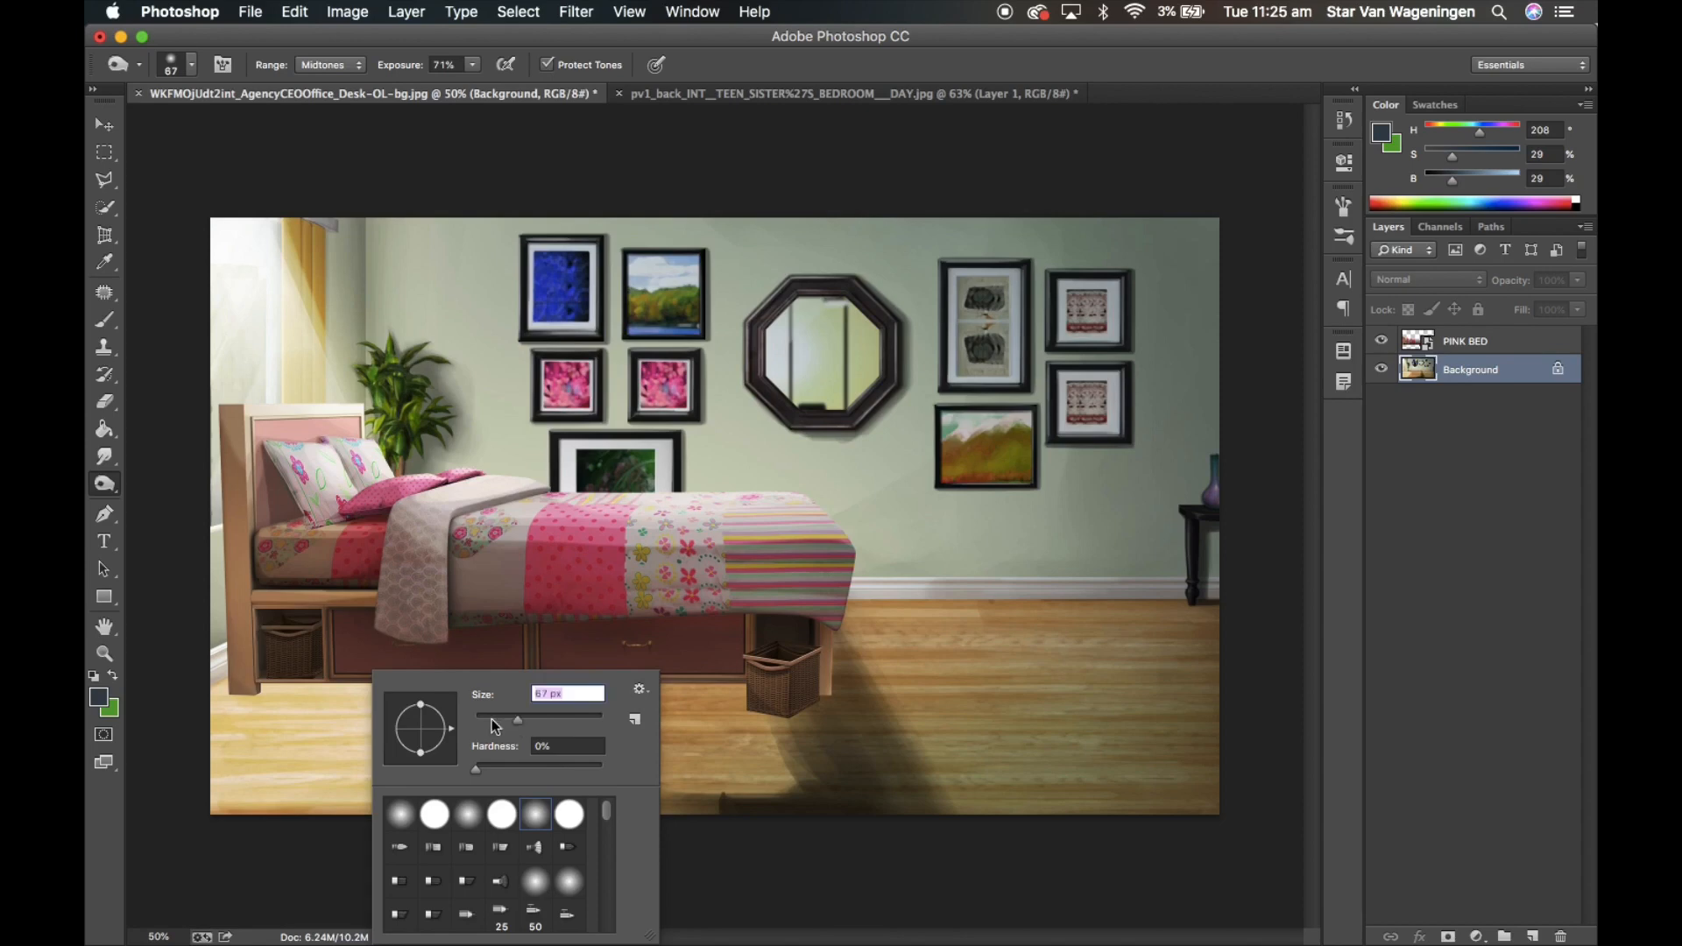
left_click(235, 711)
mouse_move(302, 696)
left_mouse_down()
mouse_move(731, 699)
mouse_move(795, 734)
mouse_move(817, 717)
mouse_move(778, 727)
mouse_move(670, 691)
mouse_move(219, 696)
mouse_move(705, 693)
left_mouse_up()
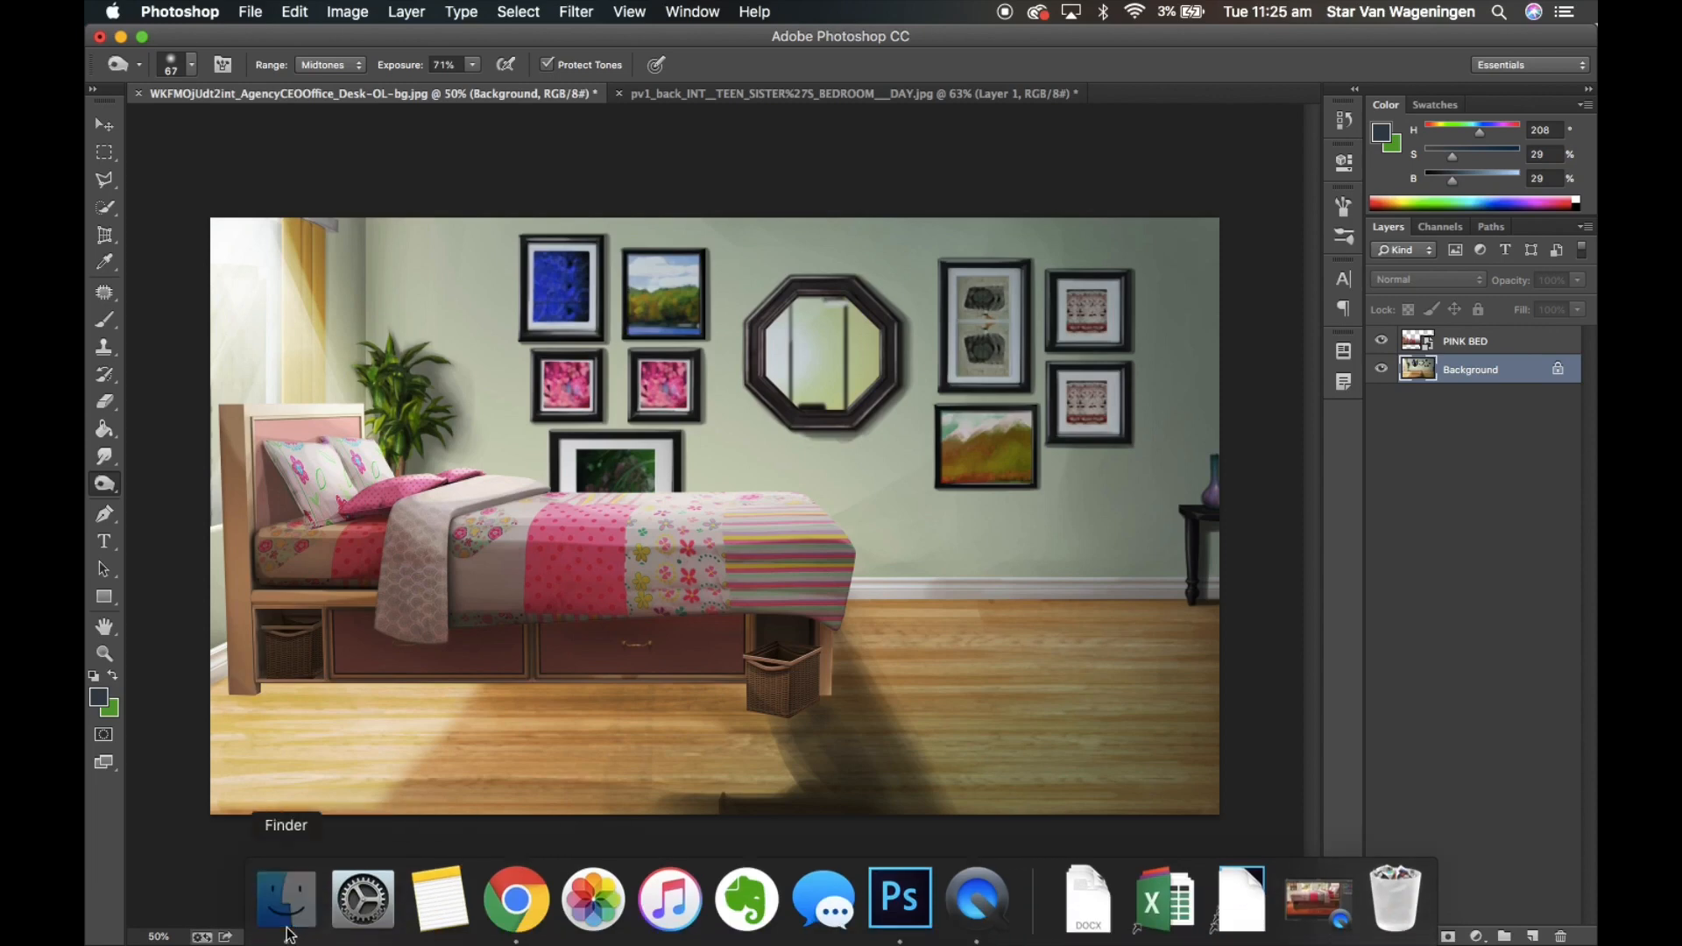
Search Finder for "pot" and place the Potted Plant Leaves ADD-ON image into the office document.
left_click(286, 901)
left_click(1196, 196)
type("pot")
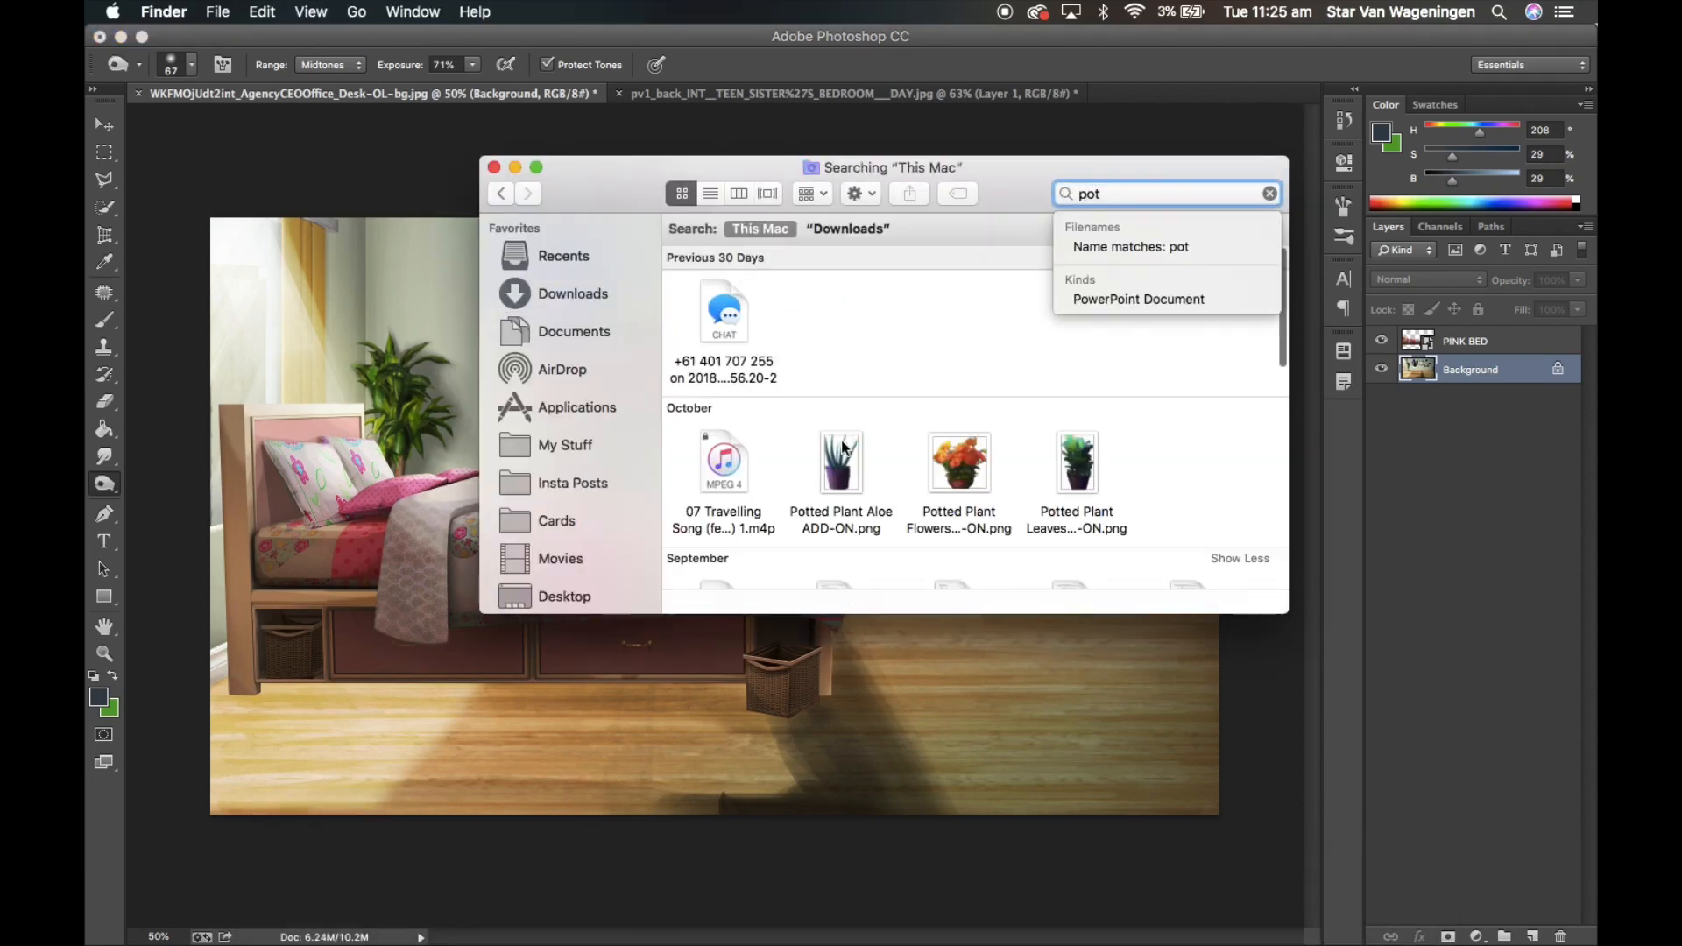
left_click_drag(1075, 477, 1055, 741)
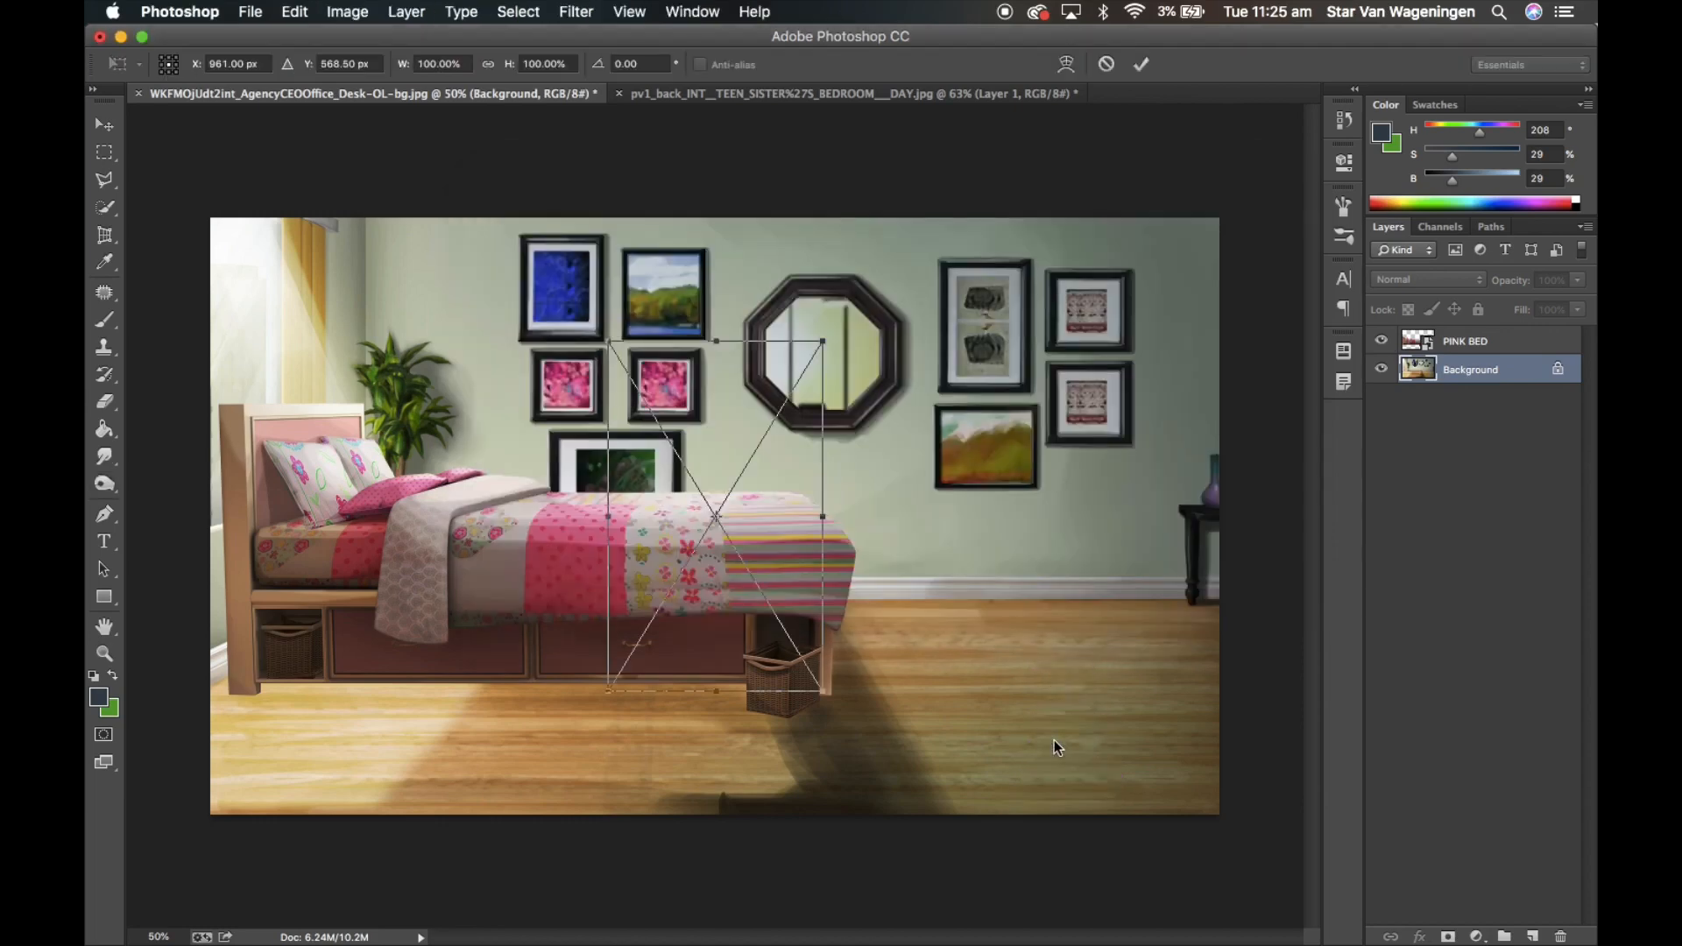
Scale the potted plant to about 37% width and 35% height, position it beside the black side table and commit the placement.
left_click_drag(708, 488, 1023, 480)
left_click_drag(1137, 331, 1127, 538)
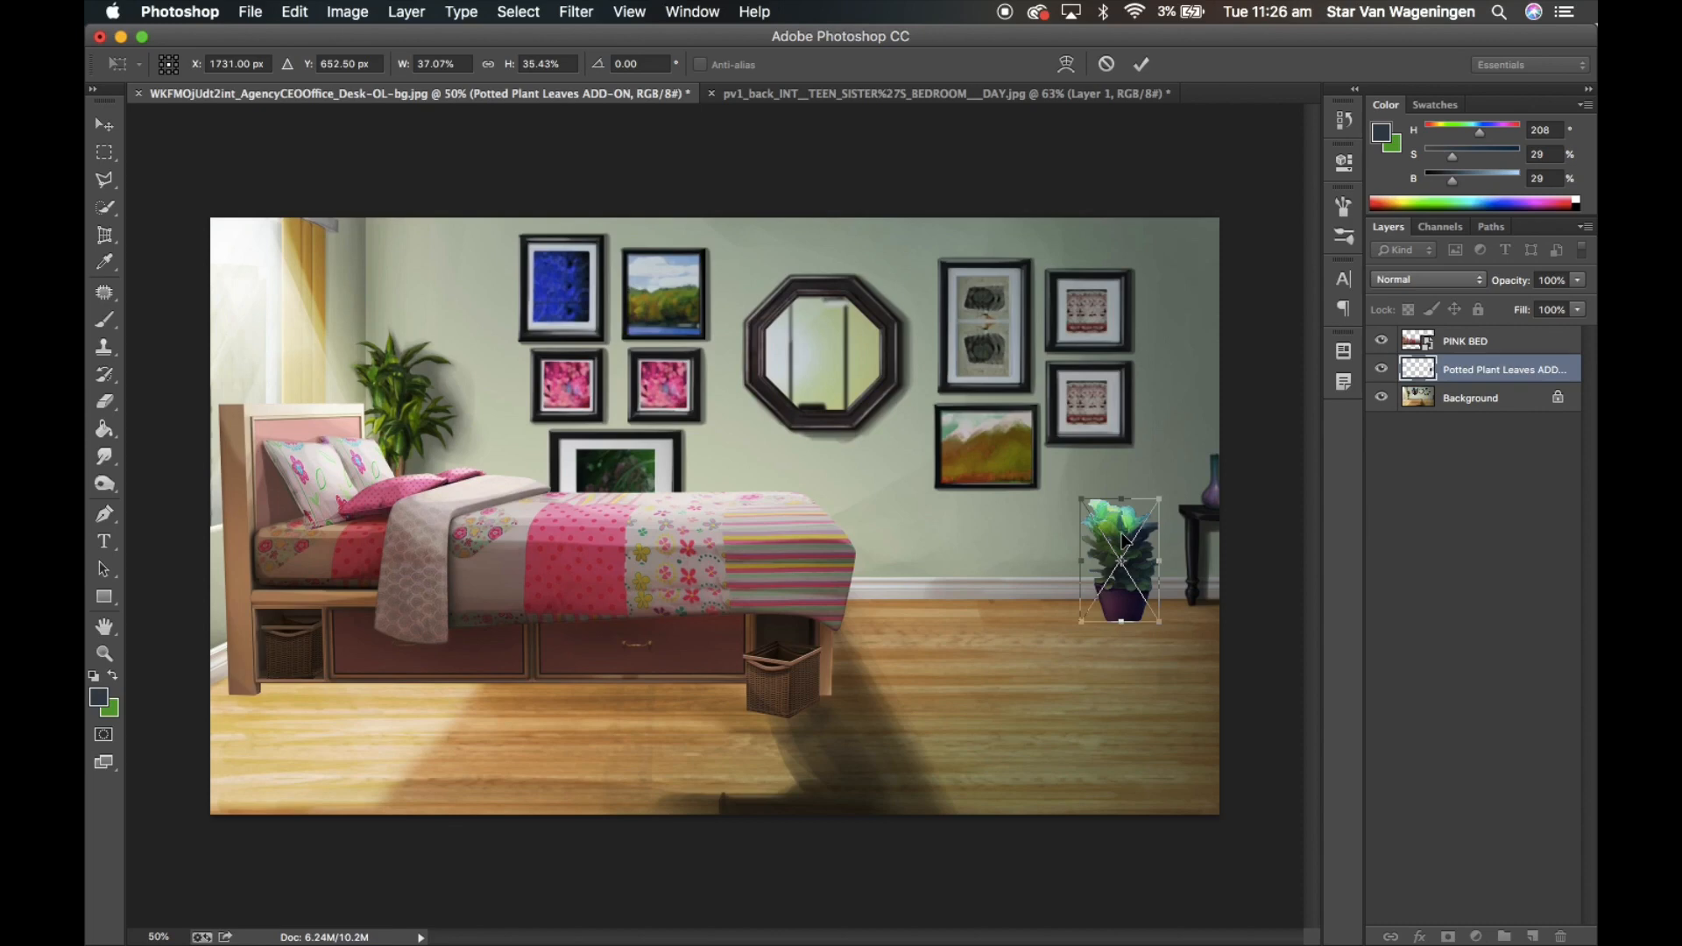
left_click(104, 124)
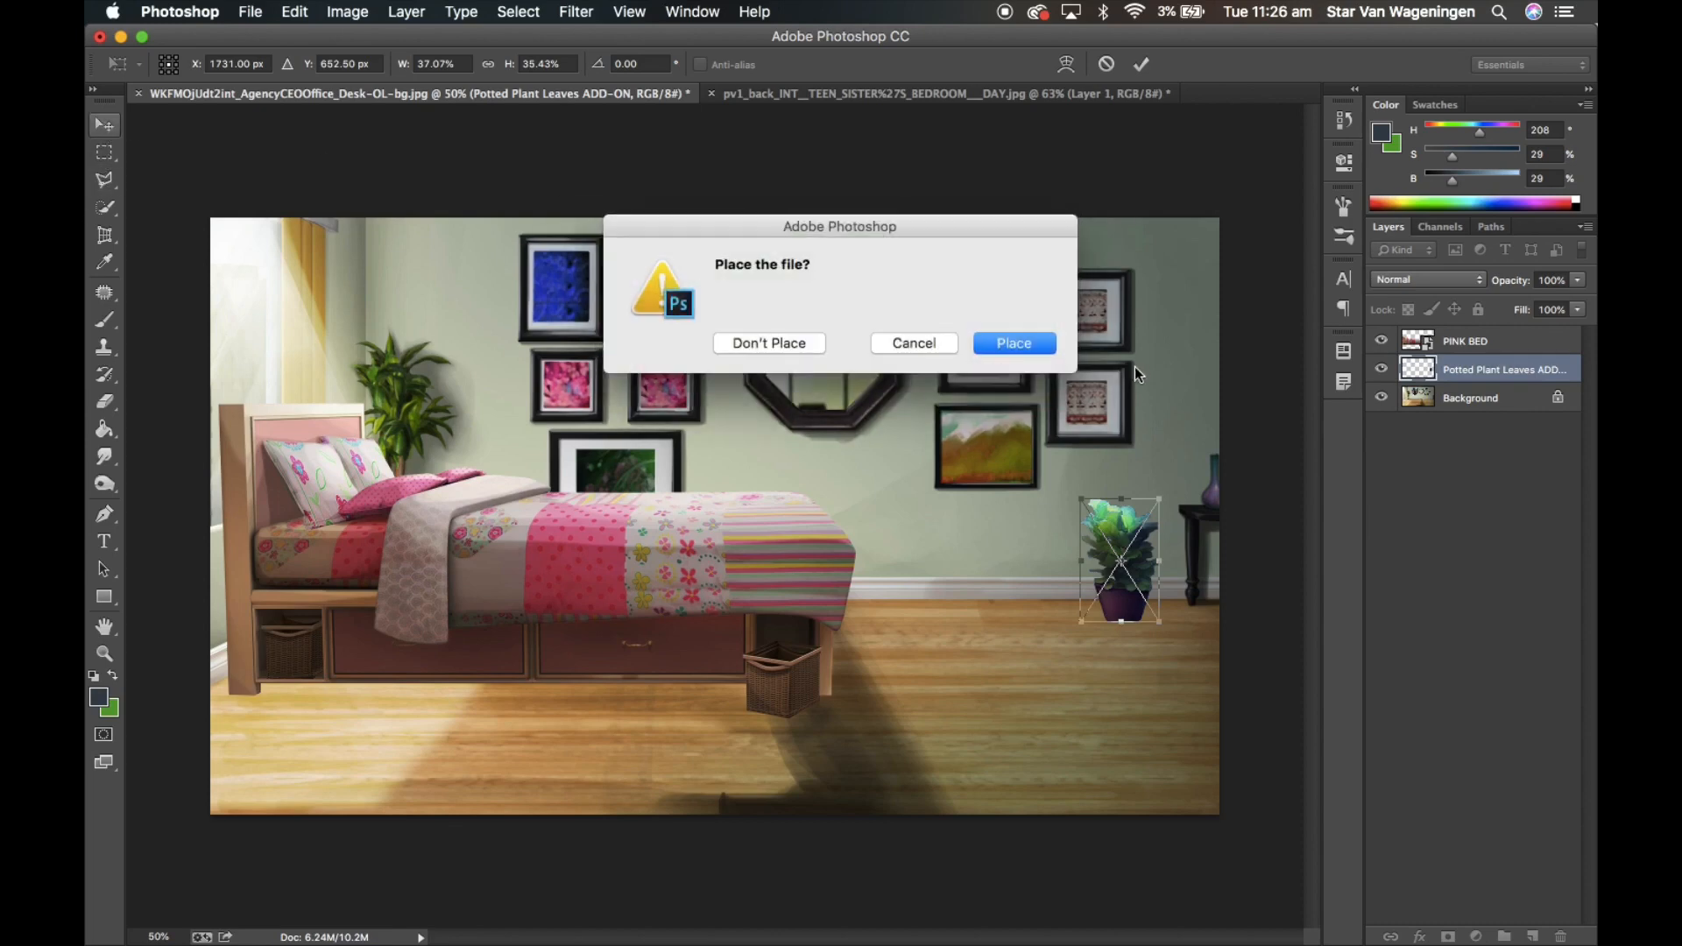
left_click(1034, 344)
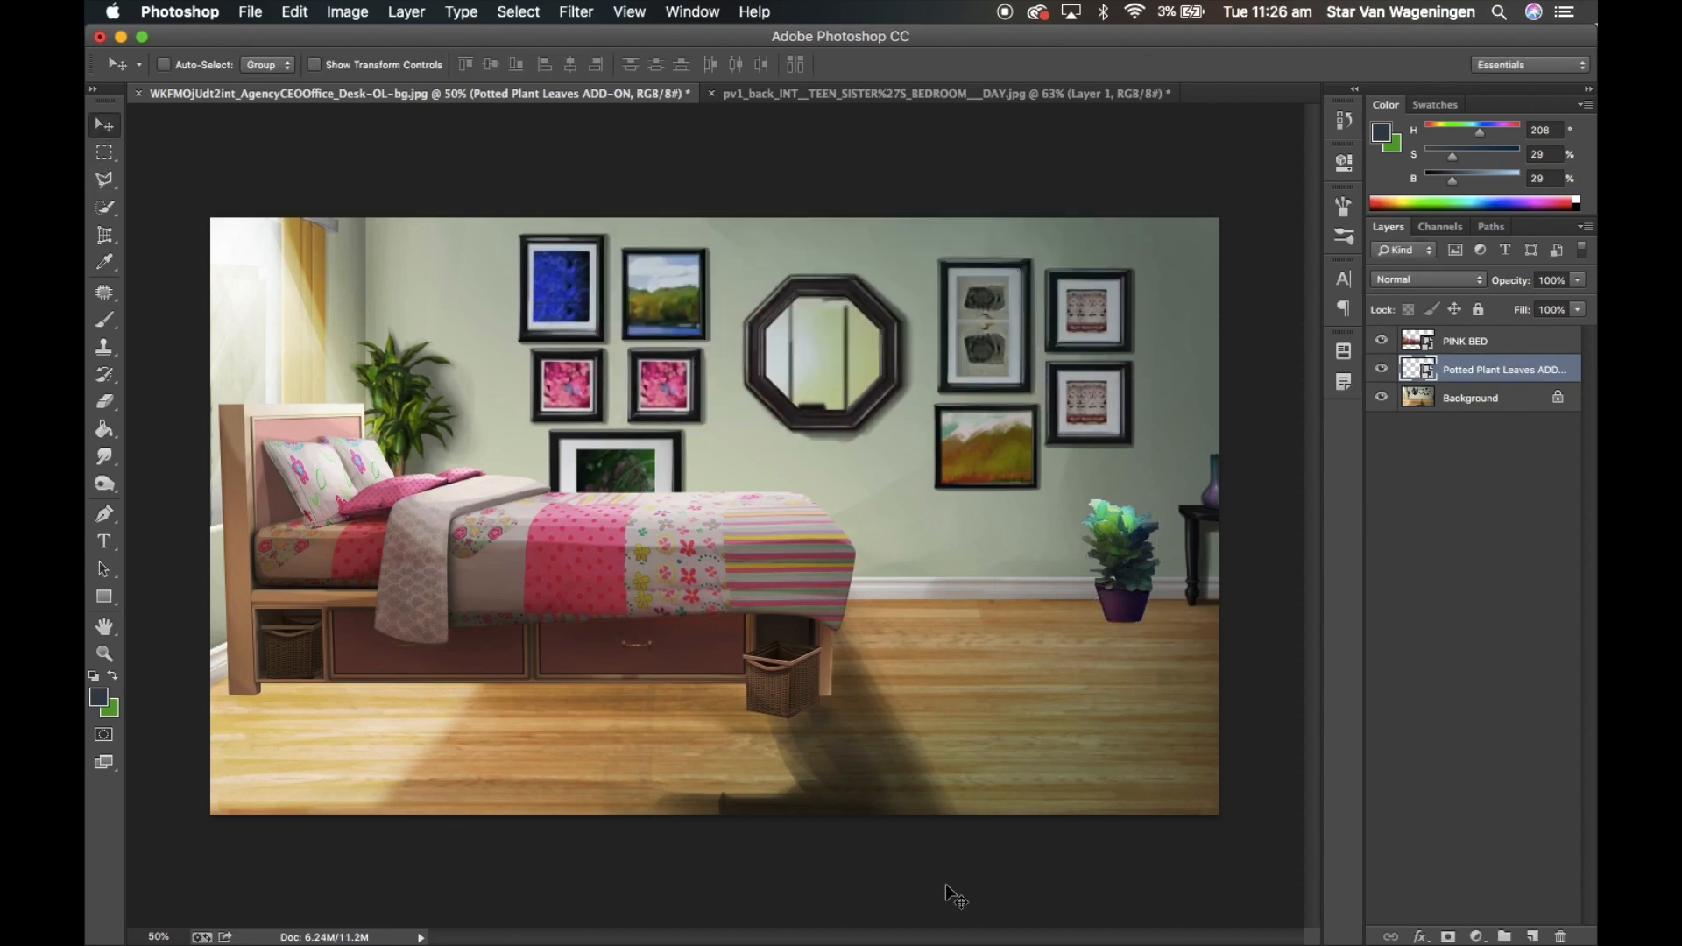